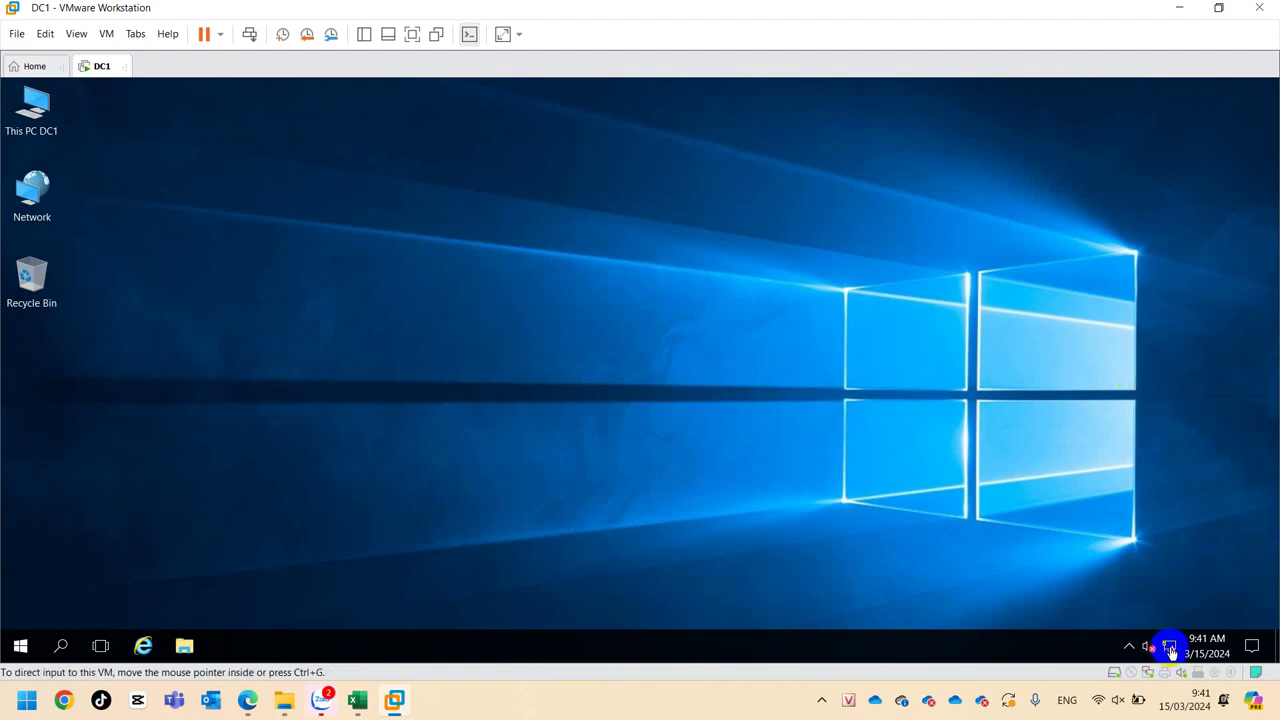
Open the DC1 virtual machine's settings and show its network adapter options
{"action": "left_click", "coordinate": [1170, 649]}
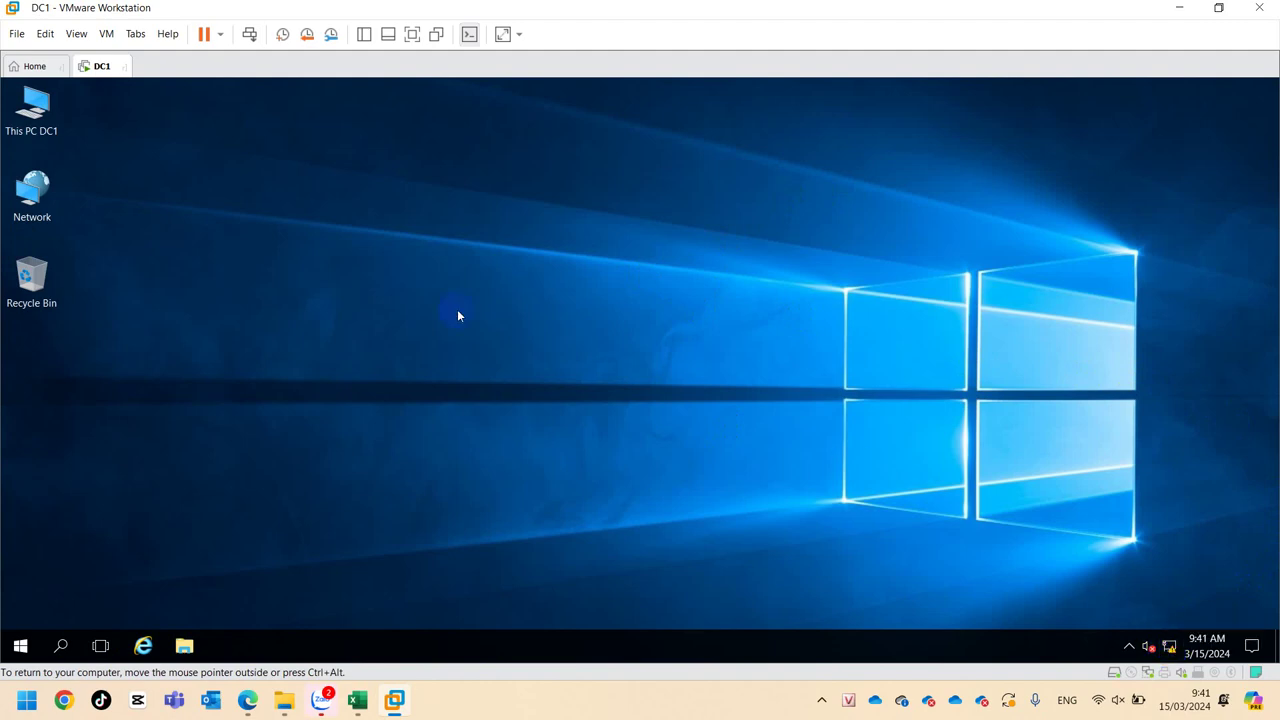
{"action": "right_click", "coordinate": [98, 70]}
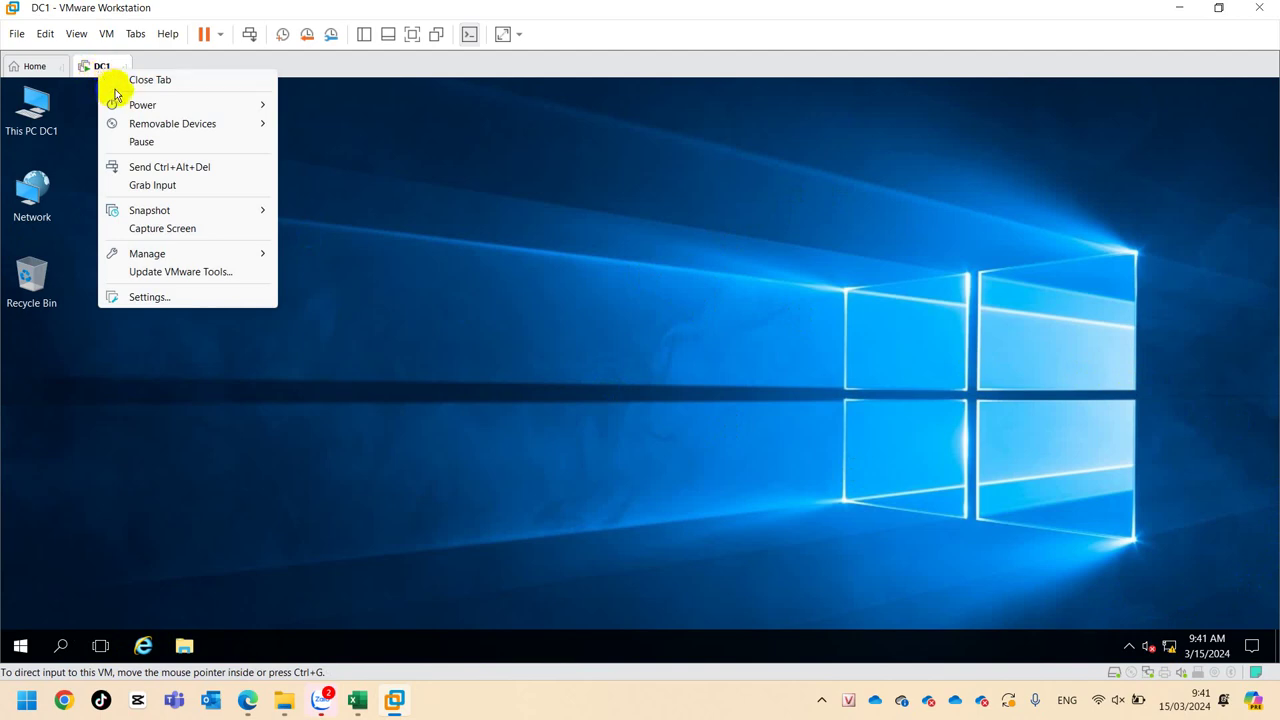
{"action": "left_click", "coordinate": [150, 298]}
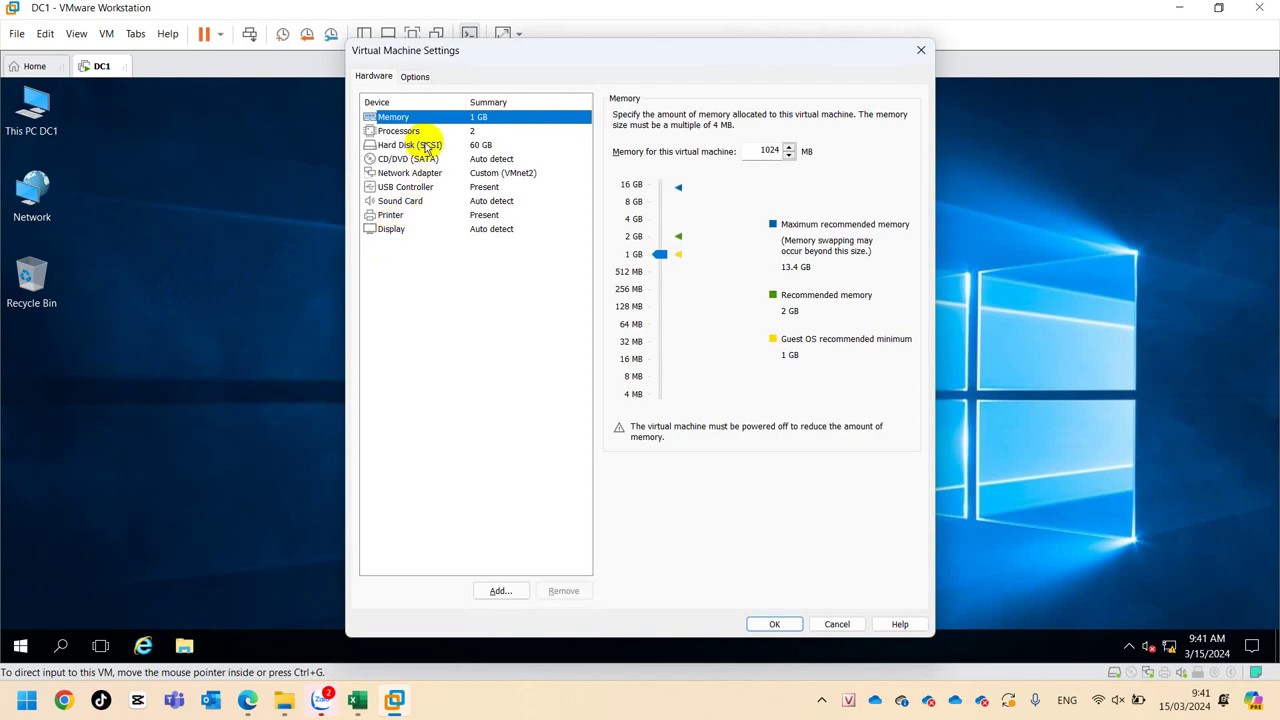
{"action": "left_click", "coordinate": [410, 174]}
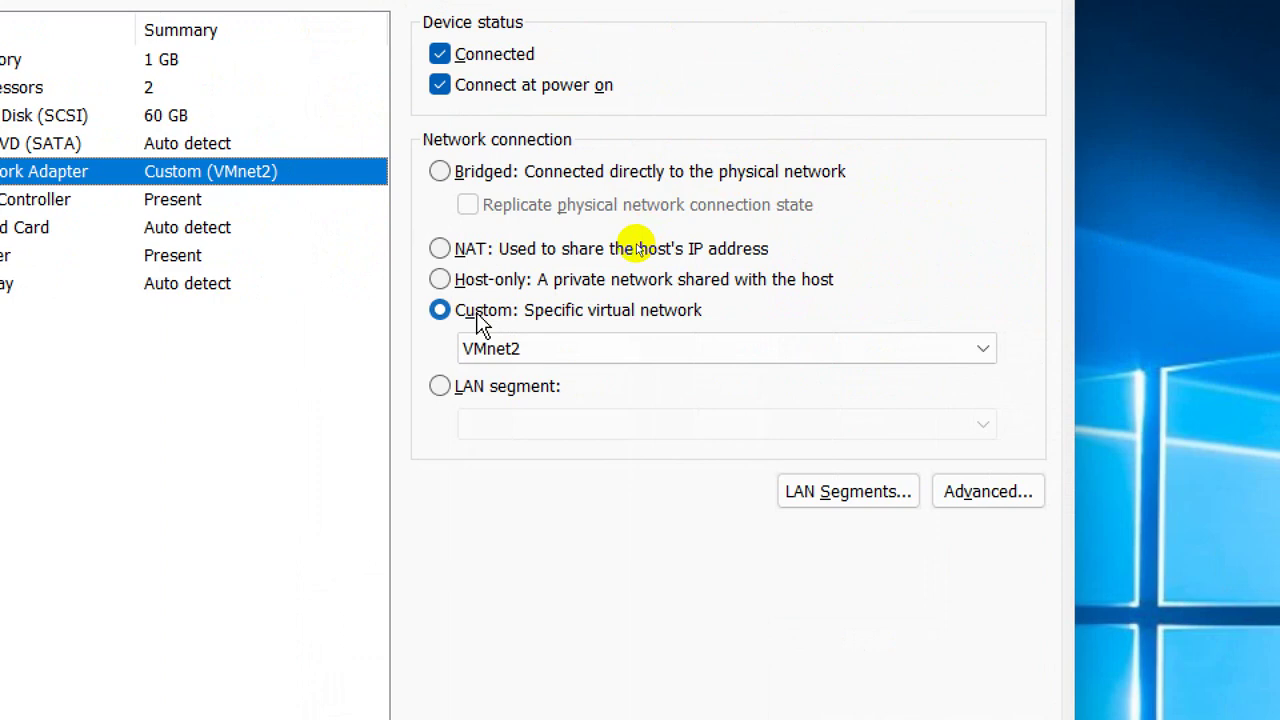
Try the Bridged, NAT and LAN segment connection types, and apply the adapter settings with the custom virtual network VMnet2
{"action": "left_click", "coordinate": [492, 356]}
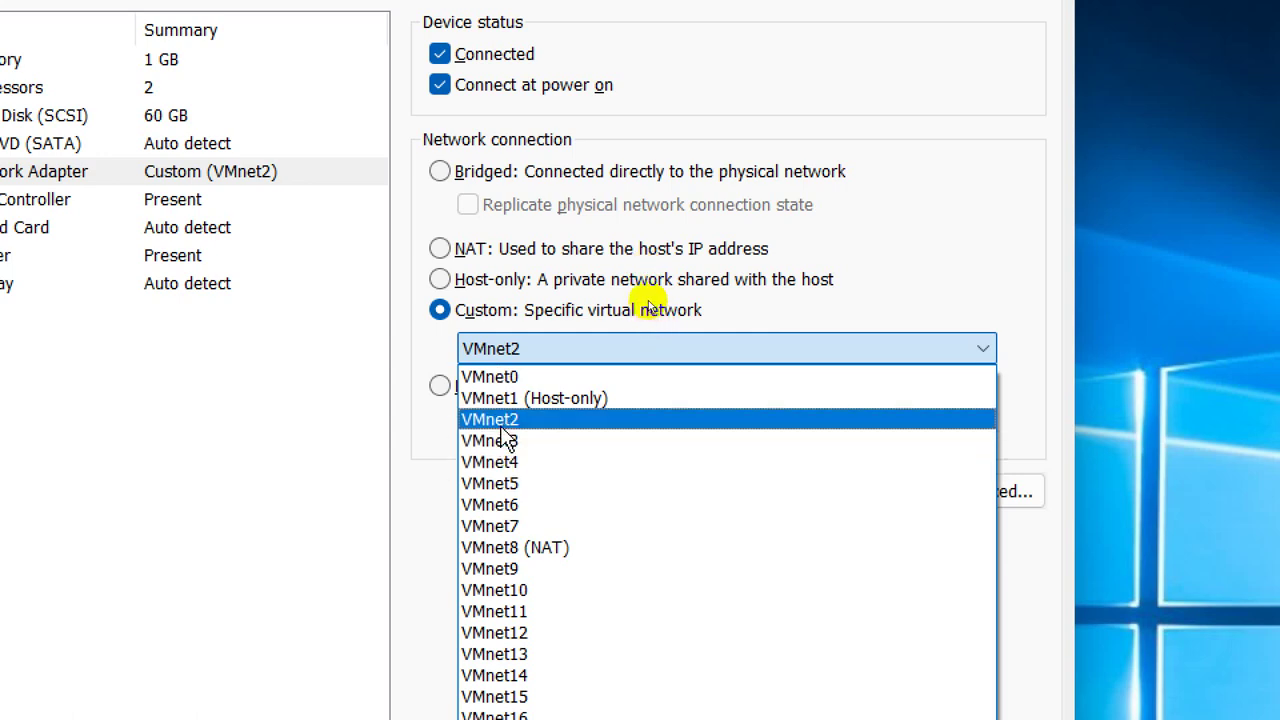
{"action": "left_click", "coordinate": [517, 183]}
{"action": "left_click", "coordinate": [517, 183]}
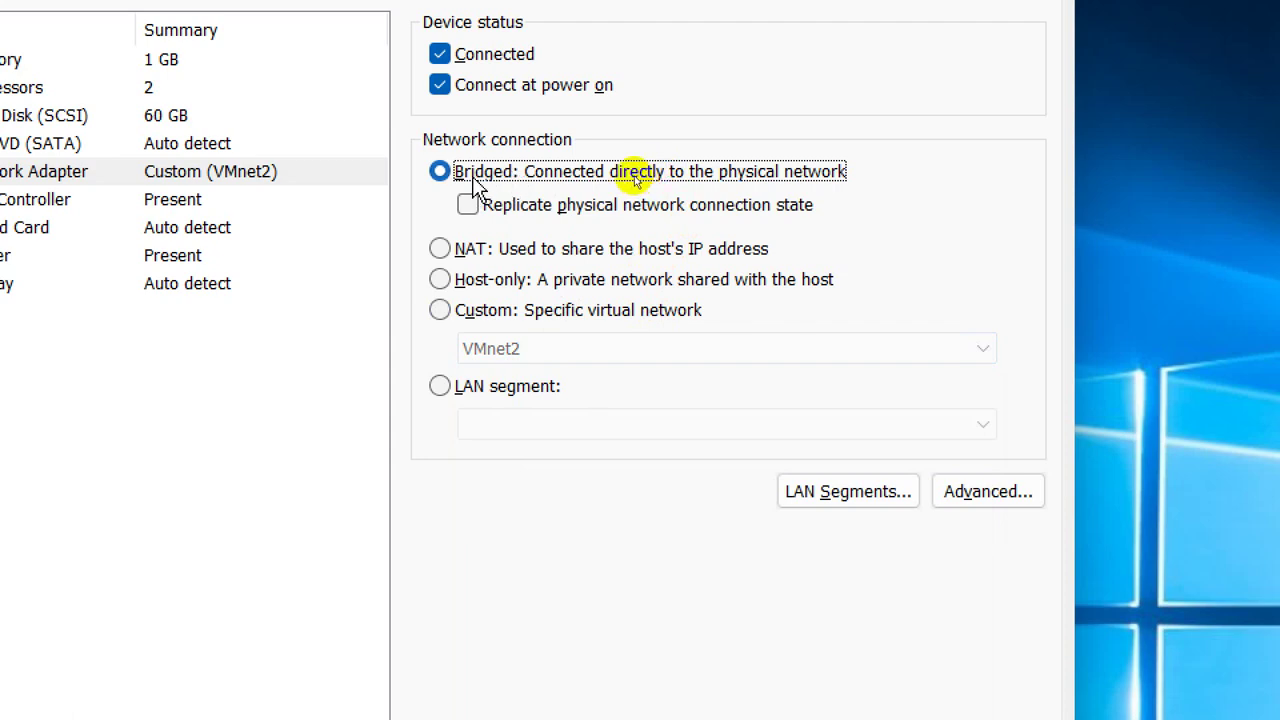
{"action": "left_click", "coordinate": [456, 254]}
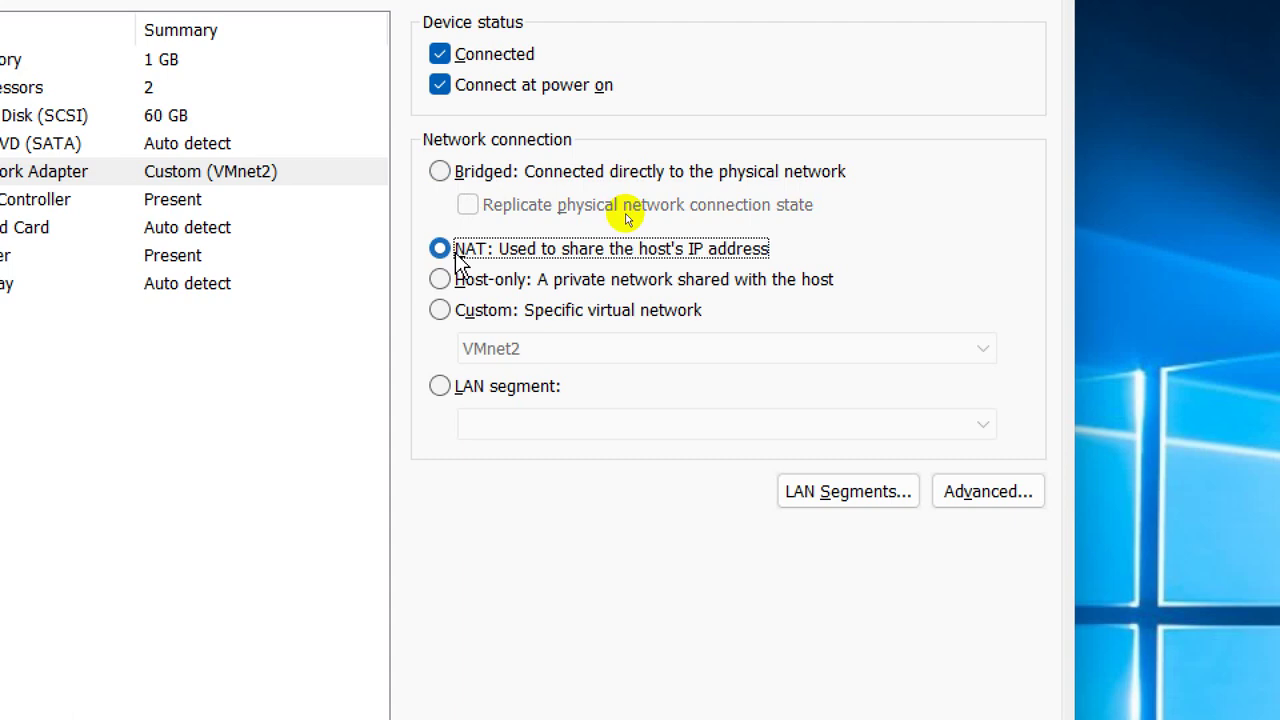
{"action": "left_click", "coordinate": [447, 388]}
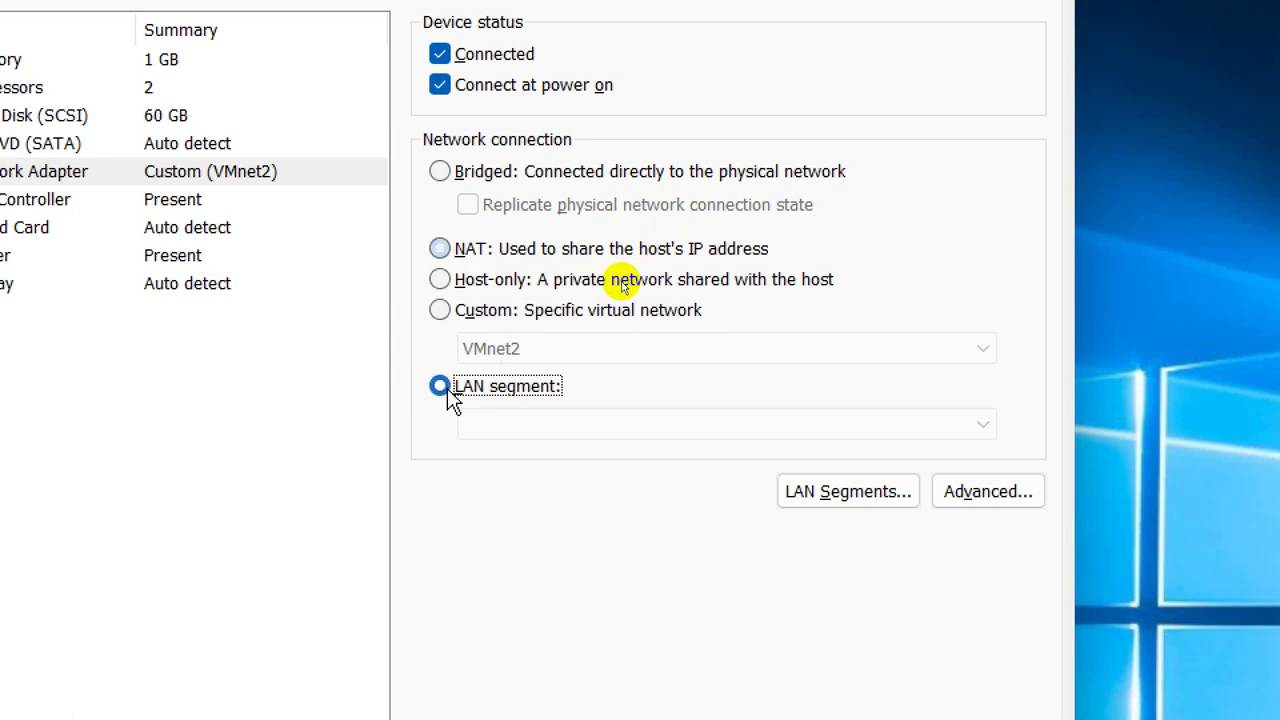
{"action": "left_click", "coordinate": [456, 312]}
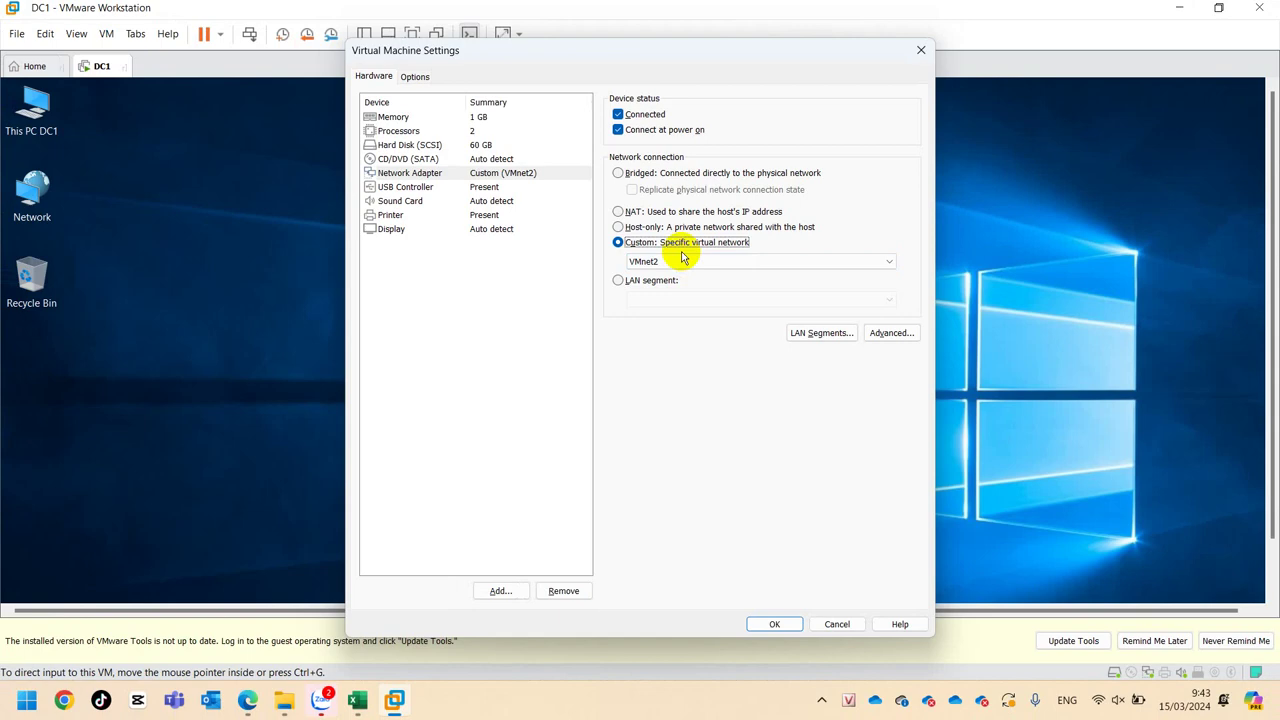
{"action": "left_click", "coordinate": [775, 624]}
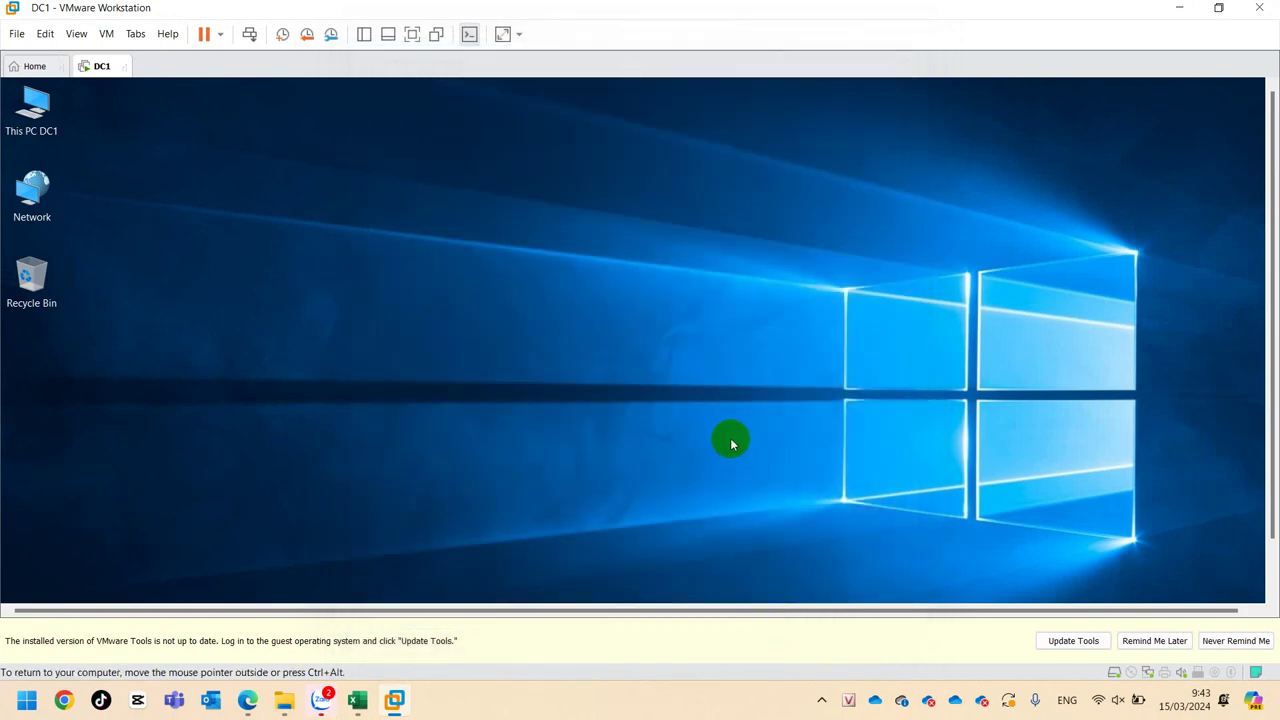
Open the Network Connections window of the DC1 machine by running ncpa.cpl
{"action": "key", "text": "super+r"}
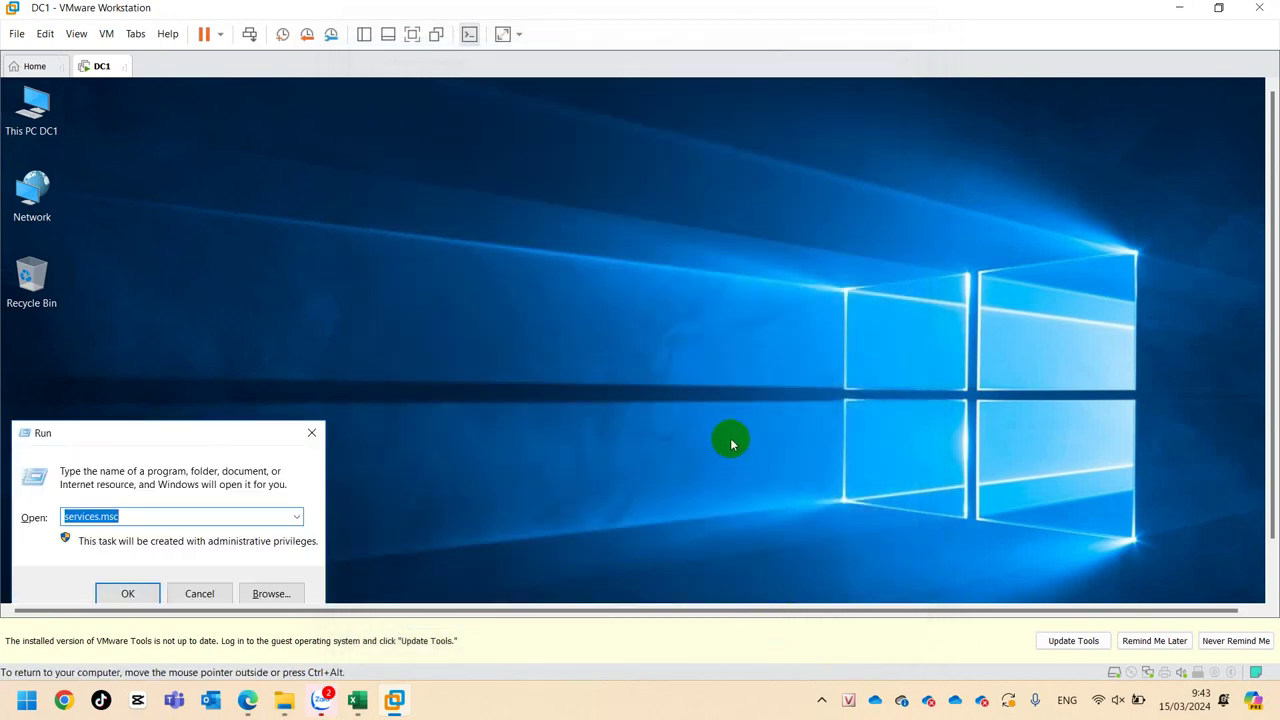
{"action": "type", "text": "c"}
{"action": "key", "text": "BackSpace"}
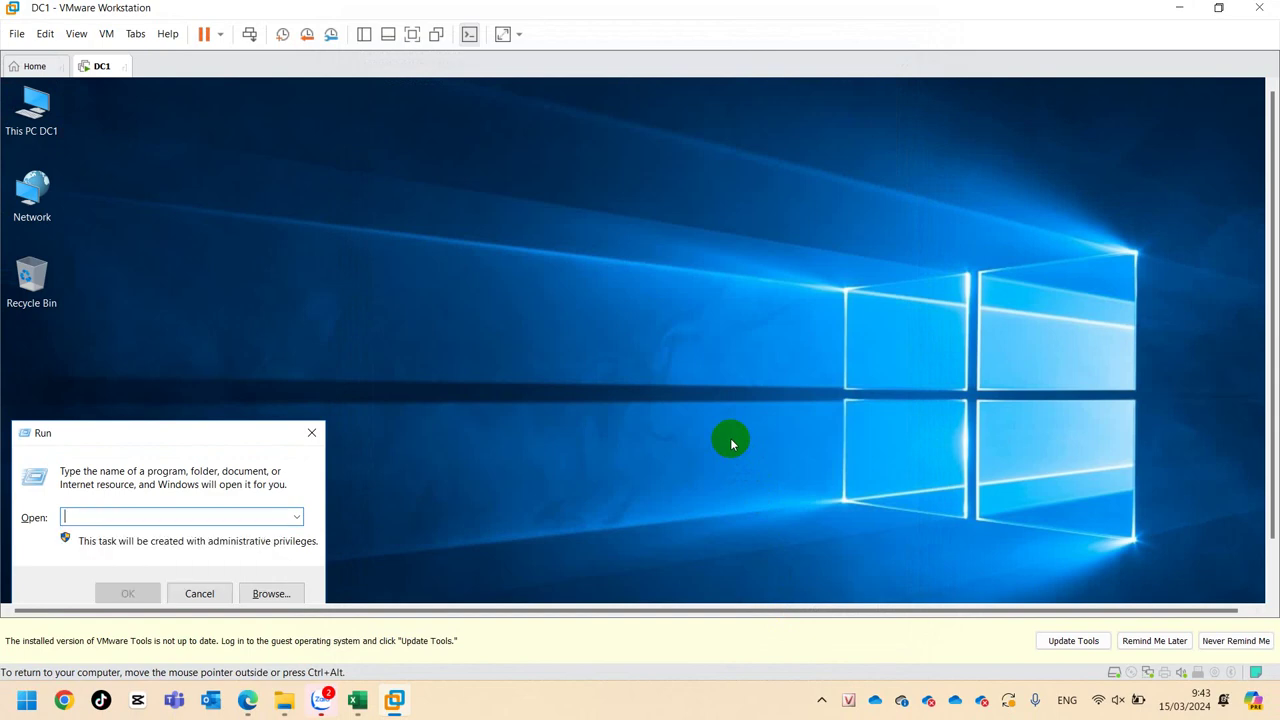
{"action": "type", "text": "ncp"}
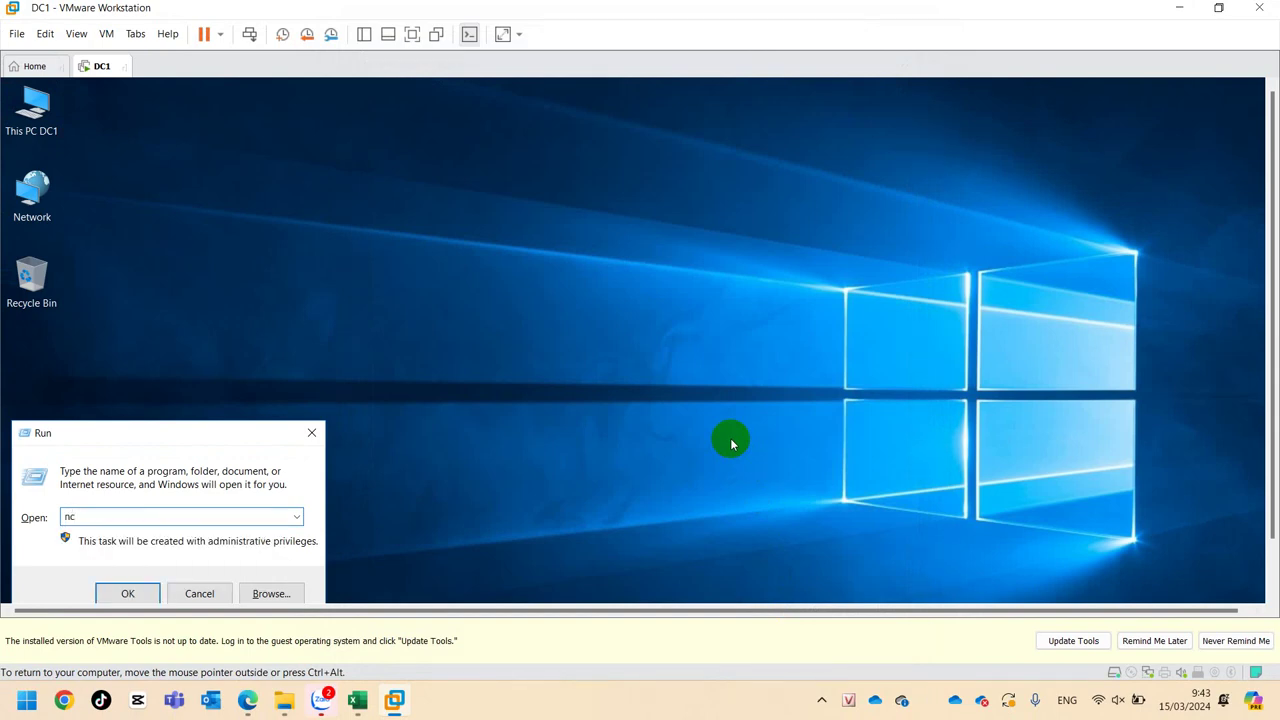
{"action": "type", "text": "a.cpl"}
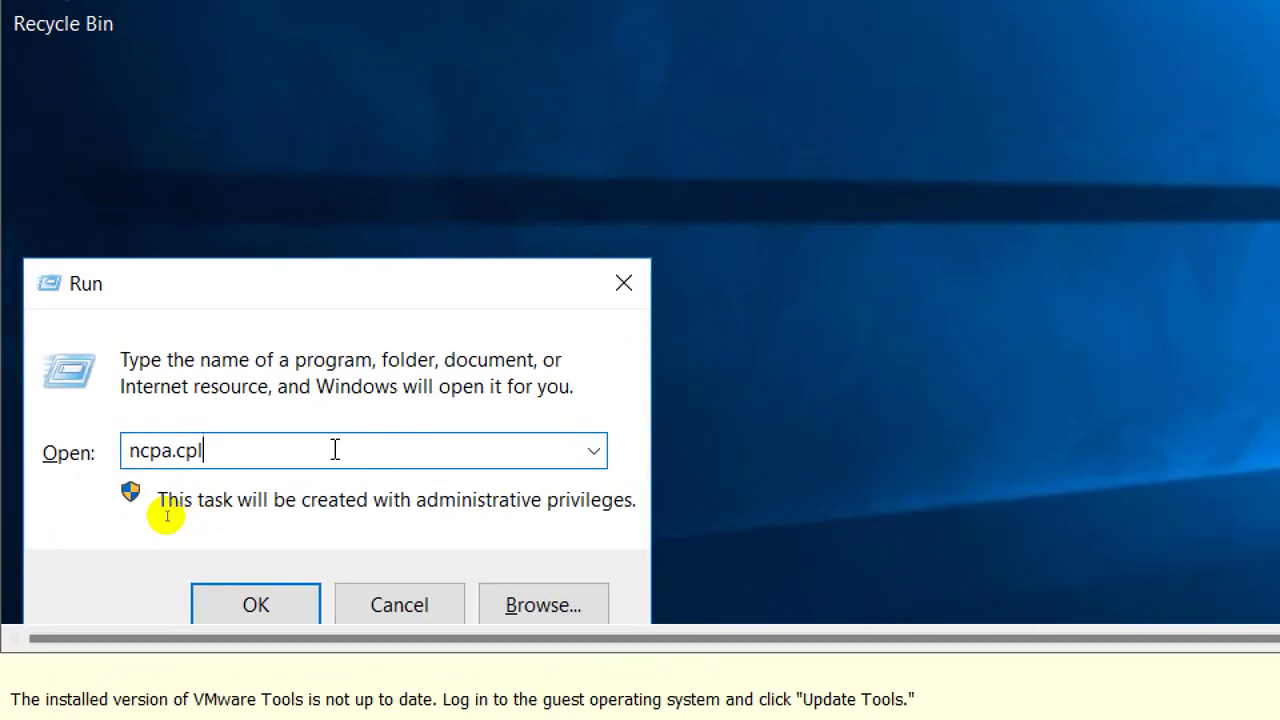
{"action": "key", "text": "Return"}
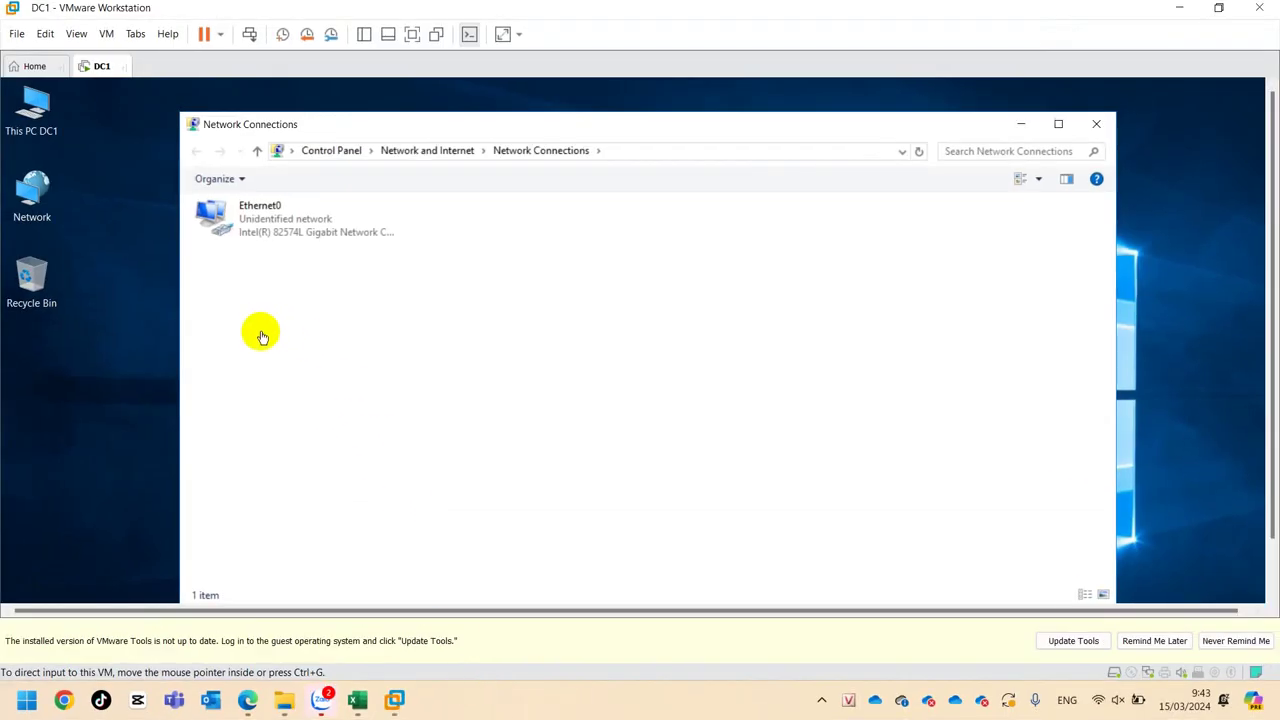
Open the properties of the Ethernet0 connection and disable Internet Protocol Version 6 (TCP/IPv6)
{"action": "left_click", "coordinate": [288, 228]}
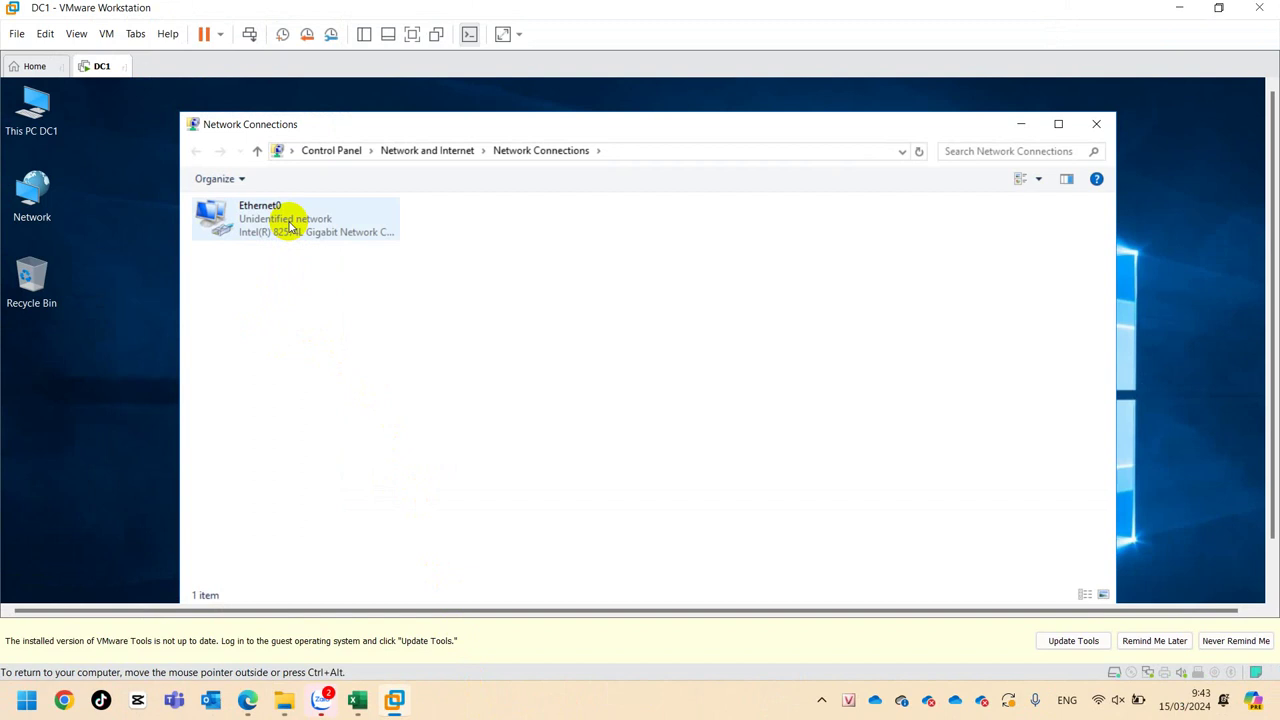
{"action": "double_click", "coordinate": [288, 228]}
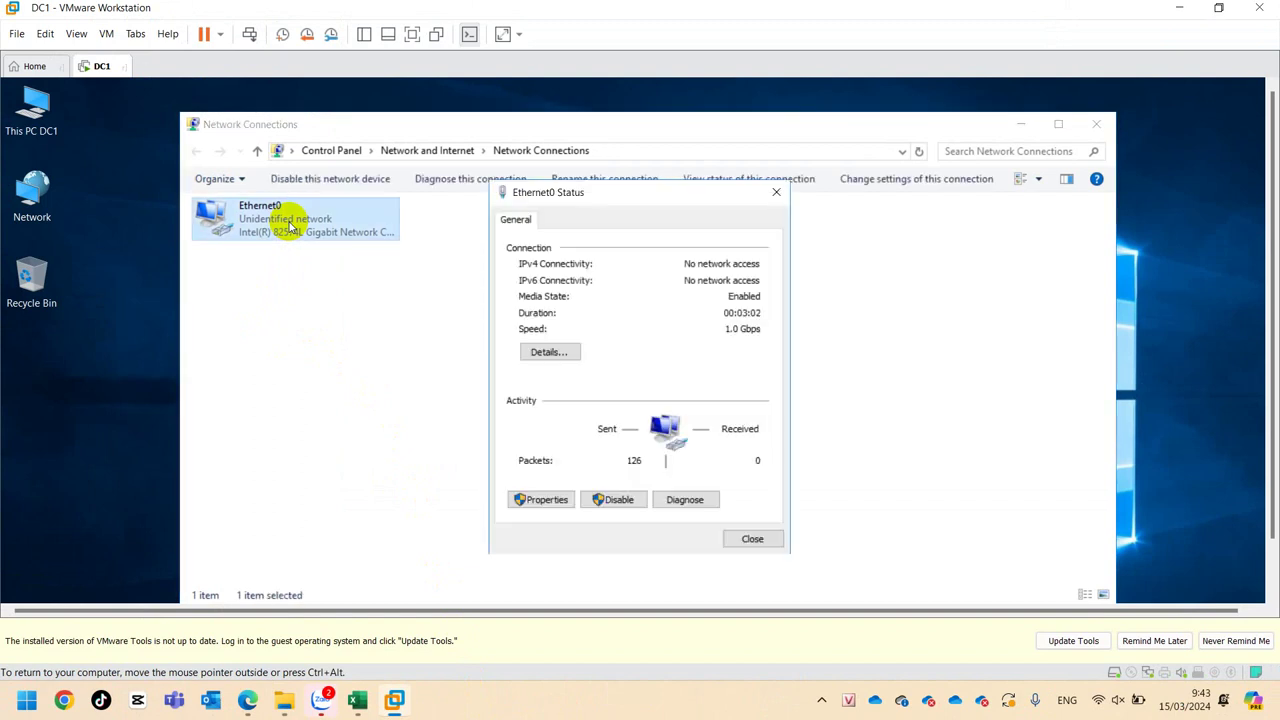
{"action": "left_click", "coordinate": [545, 500]}
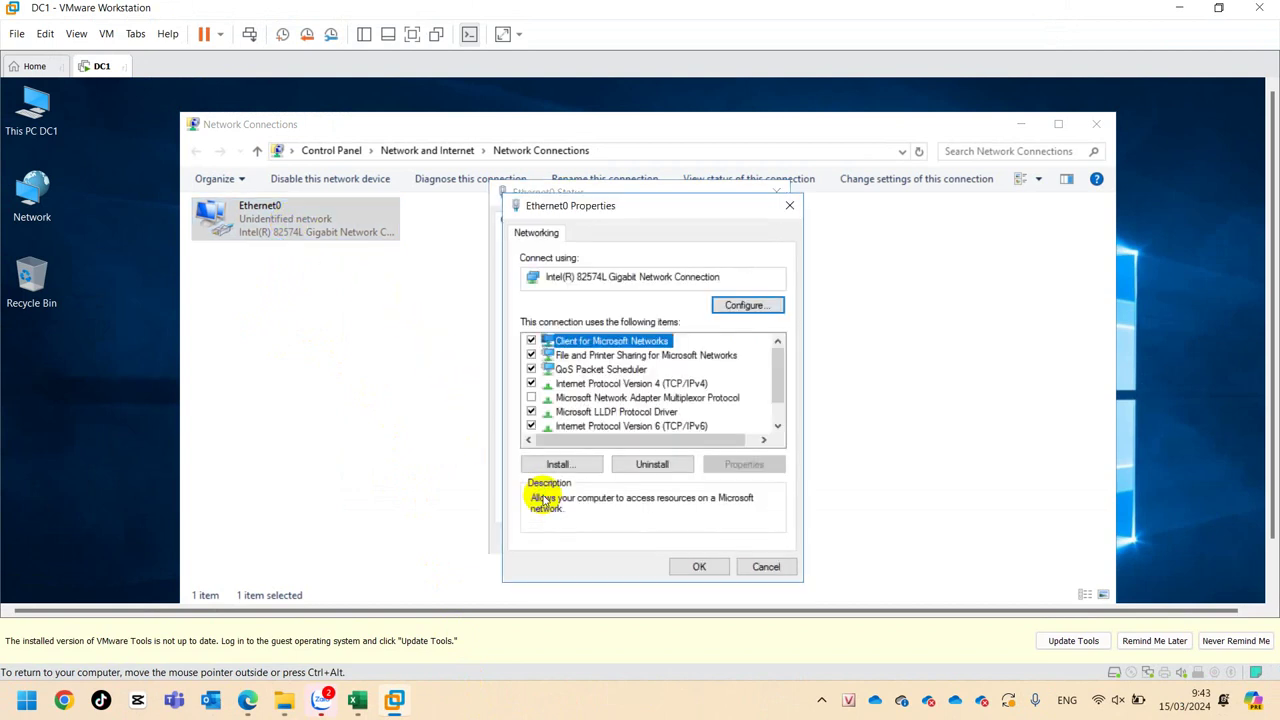
{"action": "left_click", "coordinate": [592, 428]}
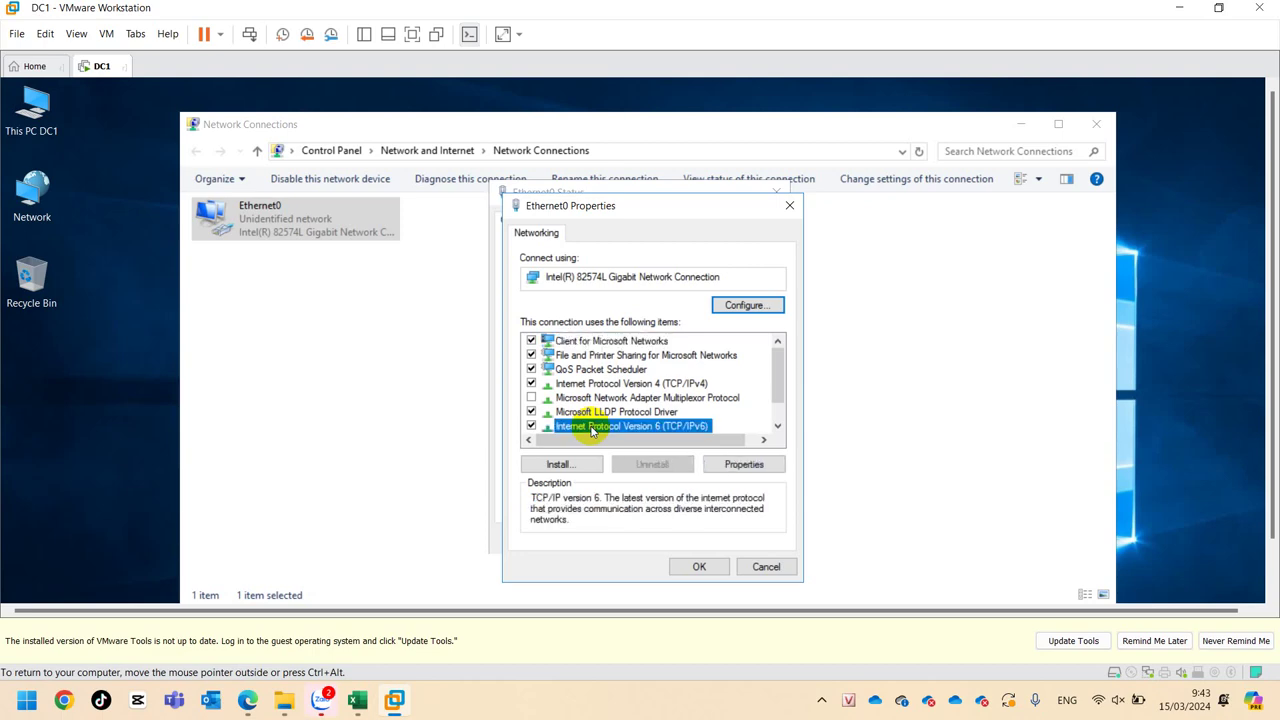
{"action": "left_click", "coordinate": [531, 426]}
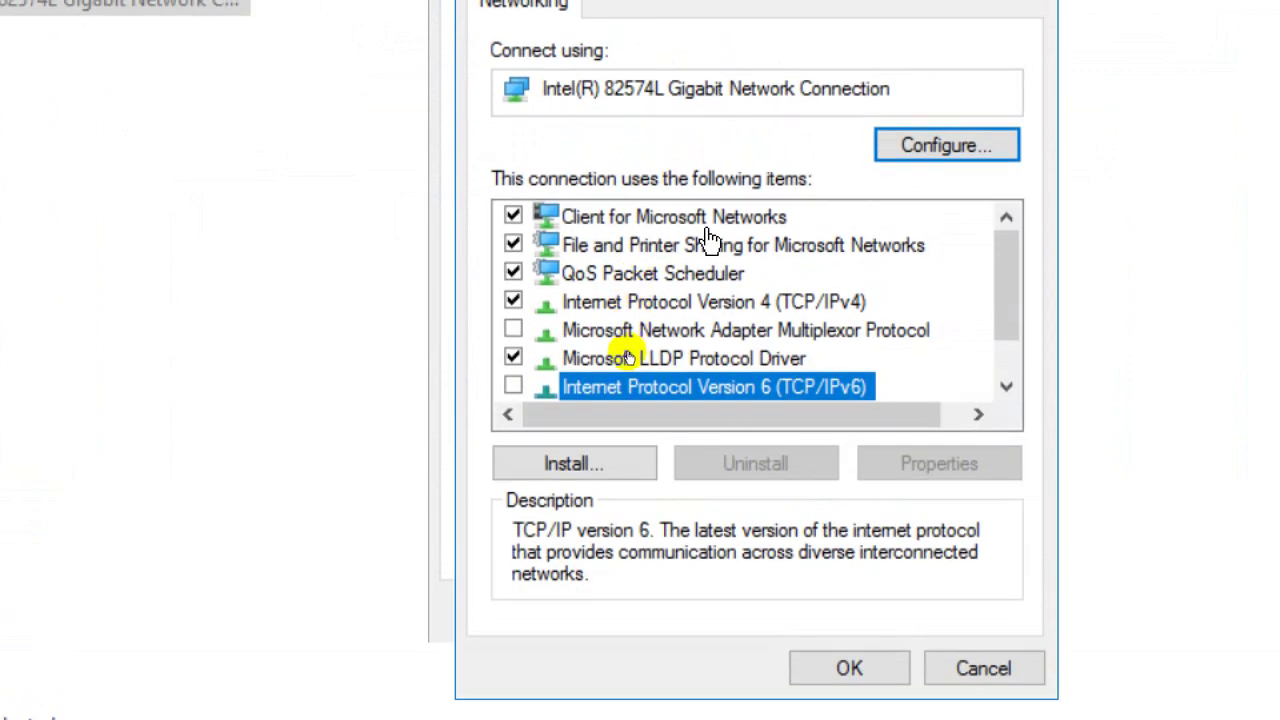
Open the connection's Internet Protocol Version 4 (TCP/IPv4) properties and switch to a manually specified IP address
{"action": "left_click", "coordinate": [683, 306]}
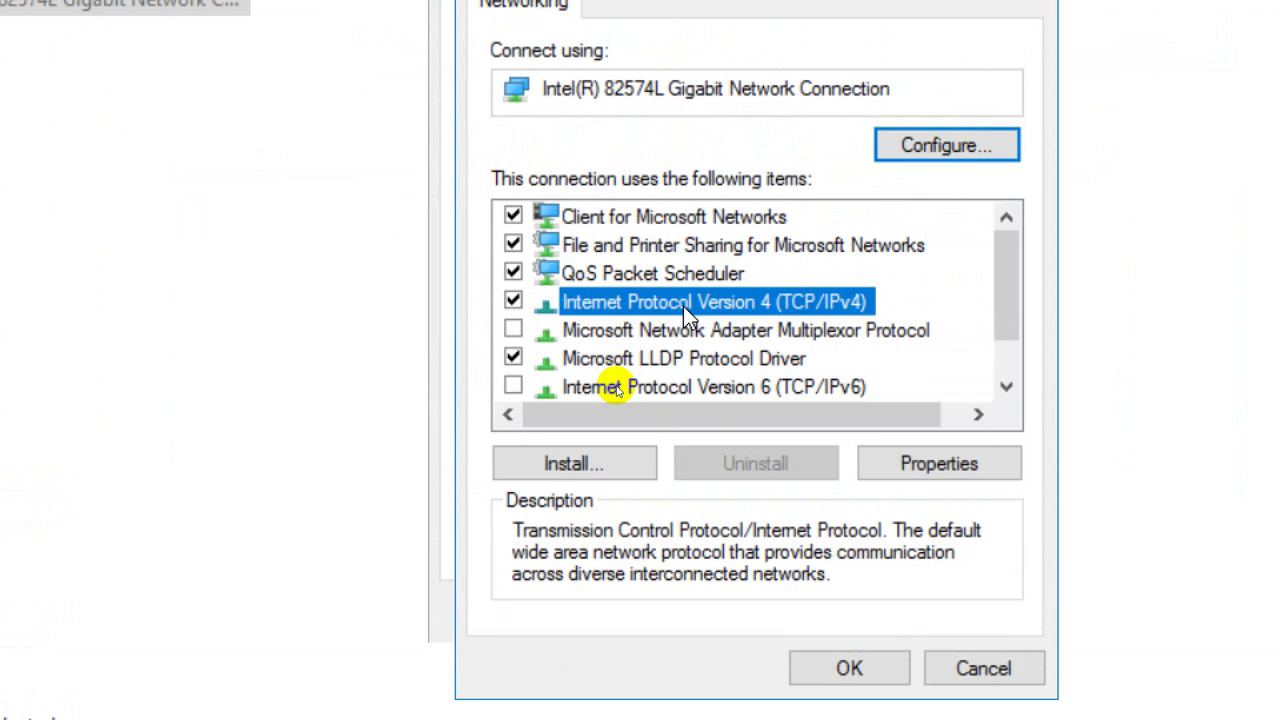
{"action": "double_click", "coordinate": [683, 306]}
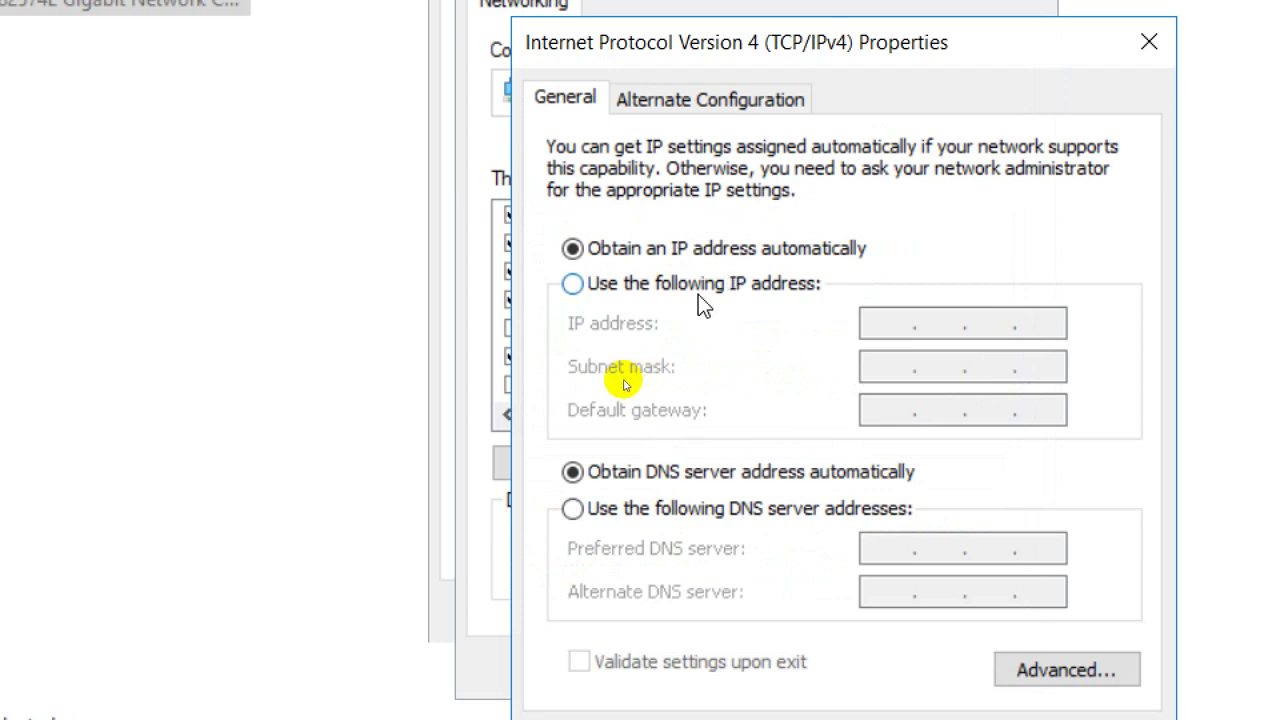
{"action": "left_click", "coordinate": [698, 294]}
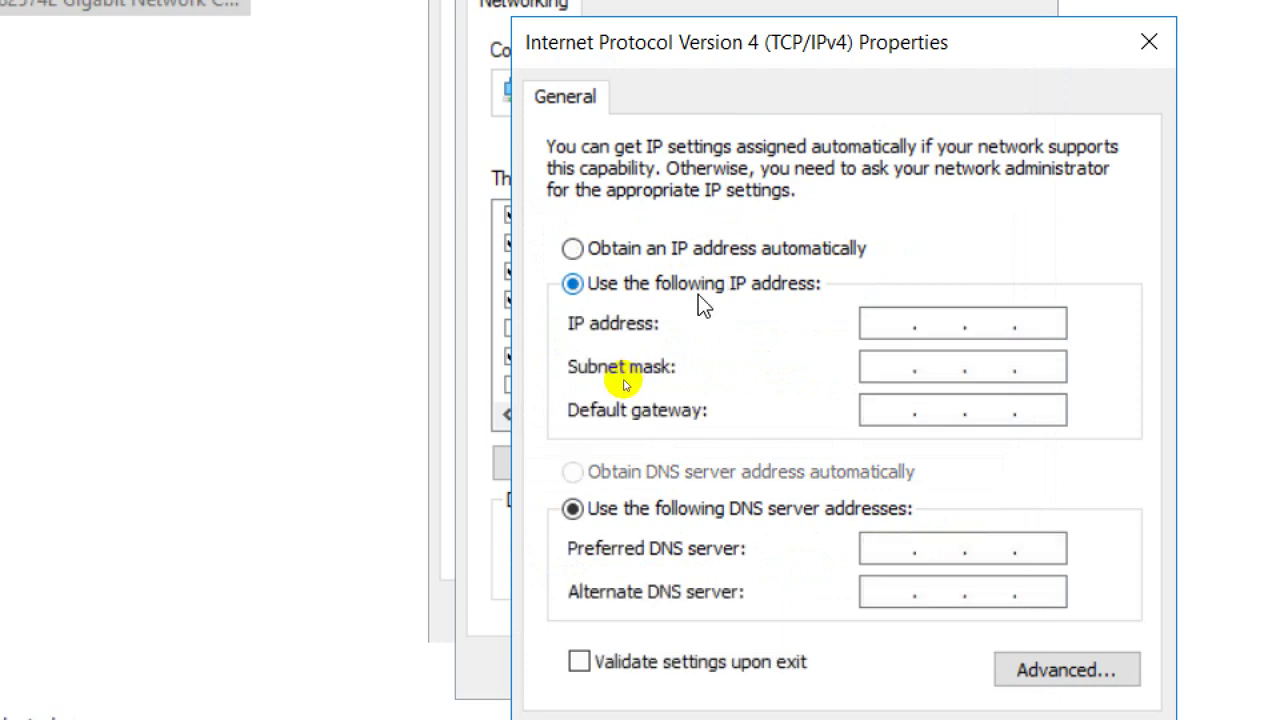
Set the IP address to 192.168.1.2, the subnet mask to 255.255.255.0 and the default gateway to 192.168.1.1
{"action": "left_click", "coordinate": [889, 323]}
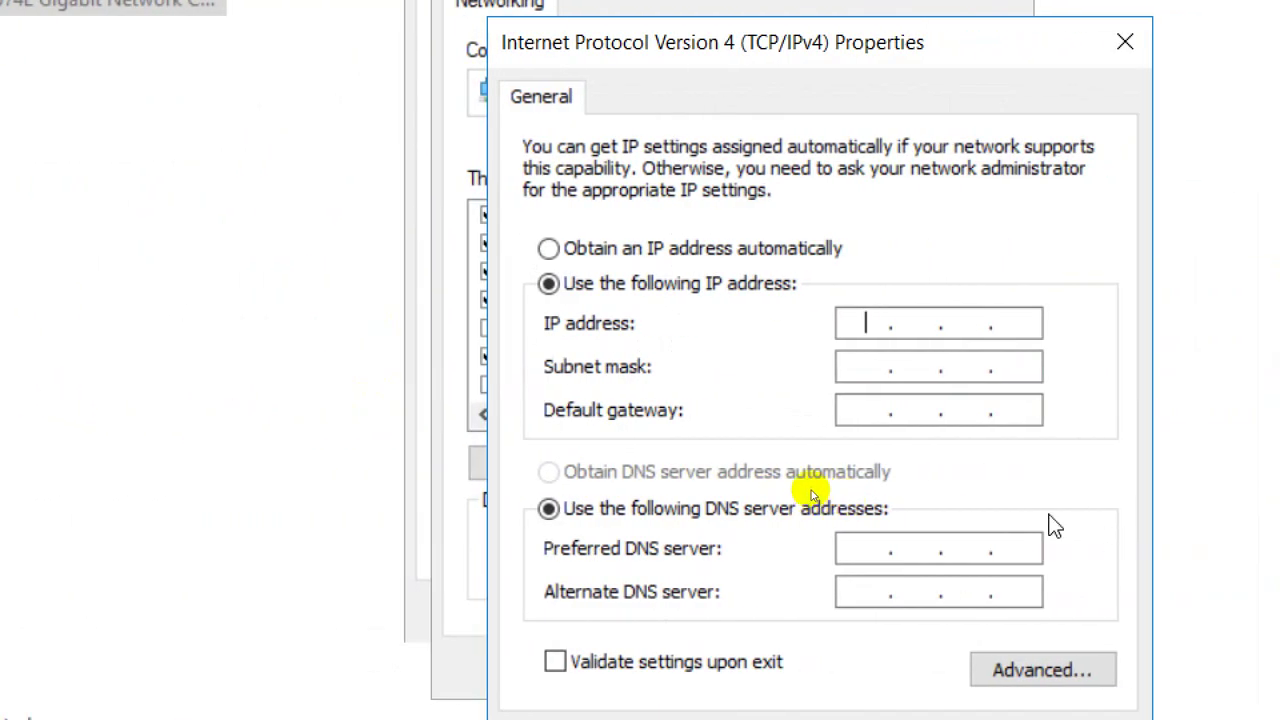
{"action": "type", "text": "192 . 168 . "}
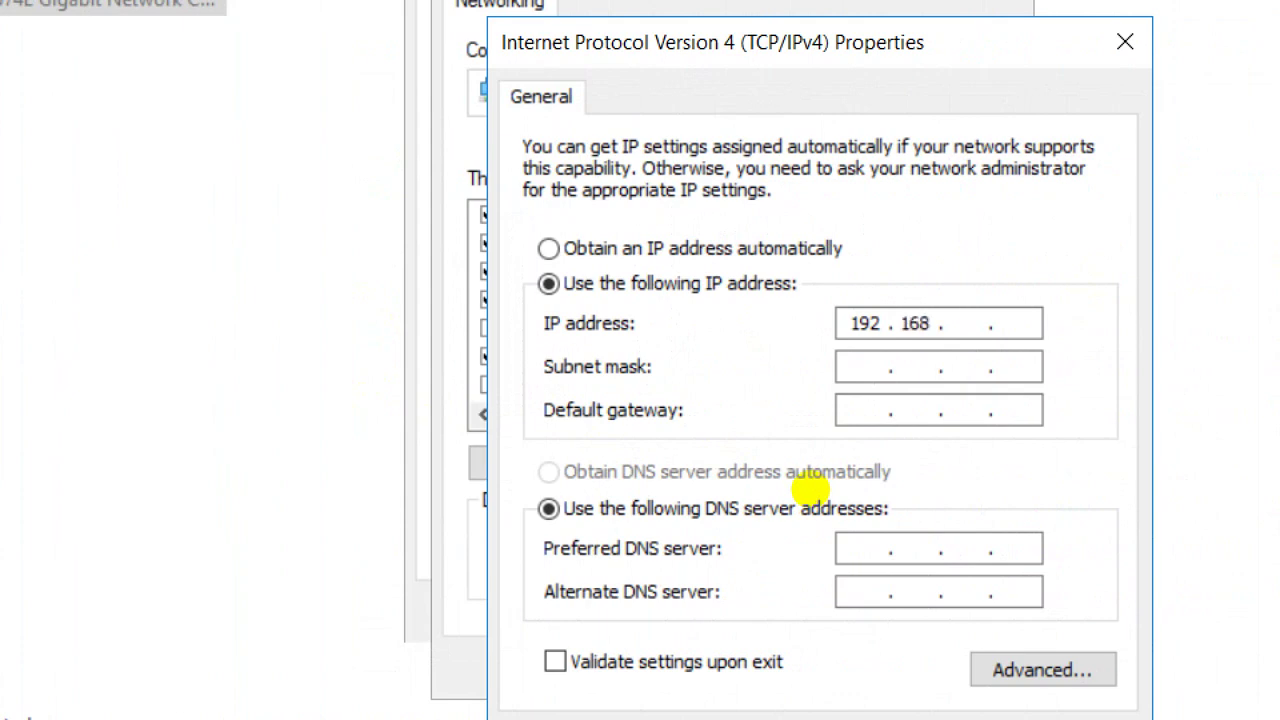
{"action": "type", "text": "1 ."}
{"action": "left_click", "coordinate": [868, 416]}
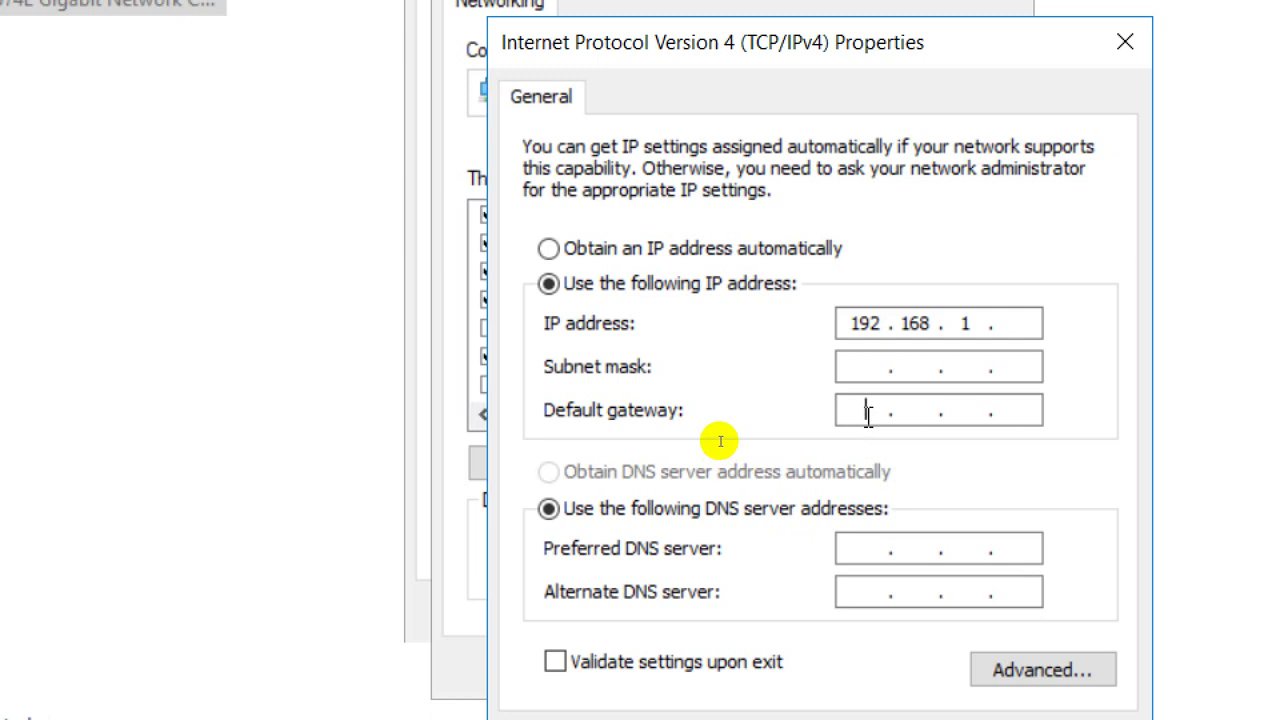
{"action": "type", "text": "192 . 168 ."}
{"action": "type", "text": "1.1"}
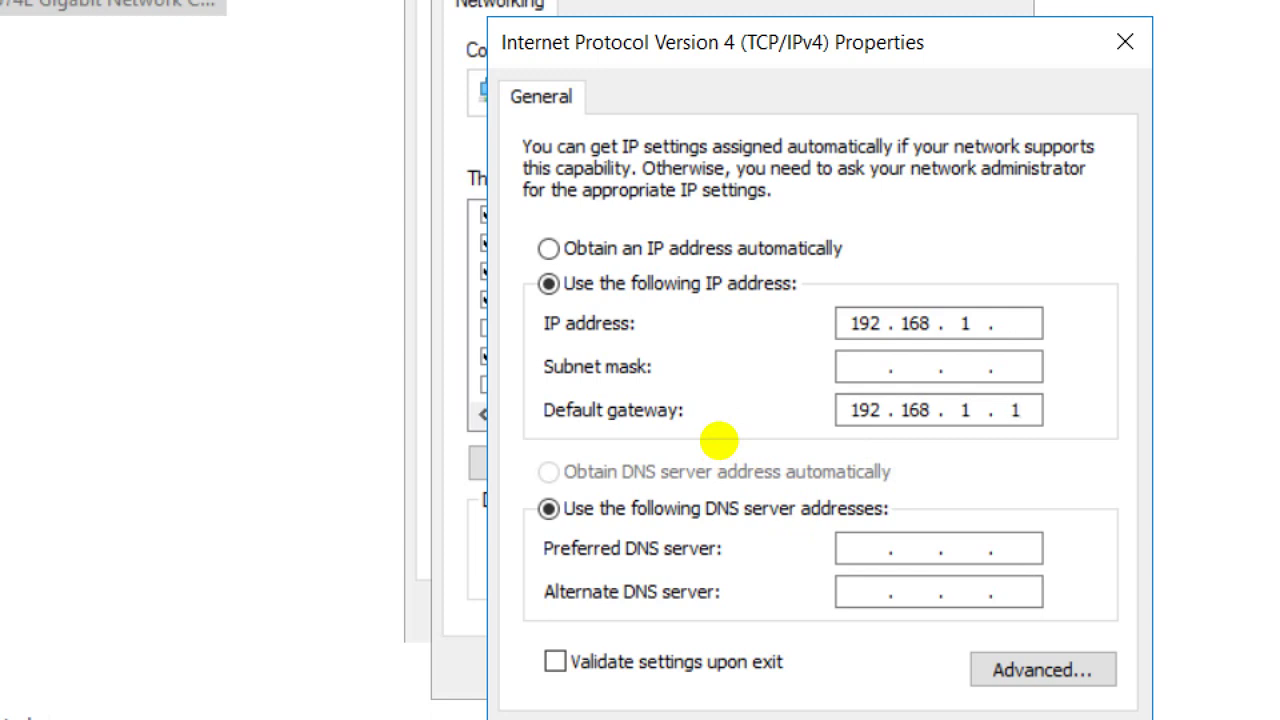
{"action": "left_click", "coordinate": [1011, 315]}
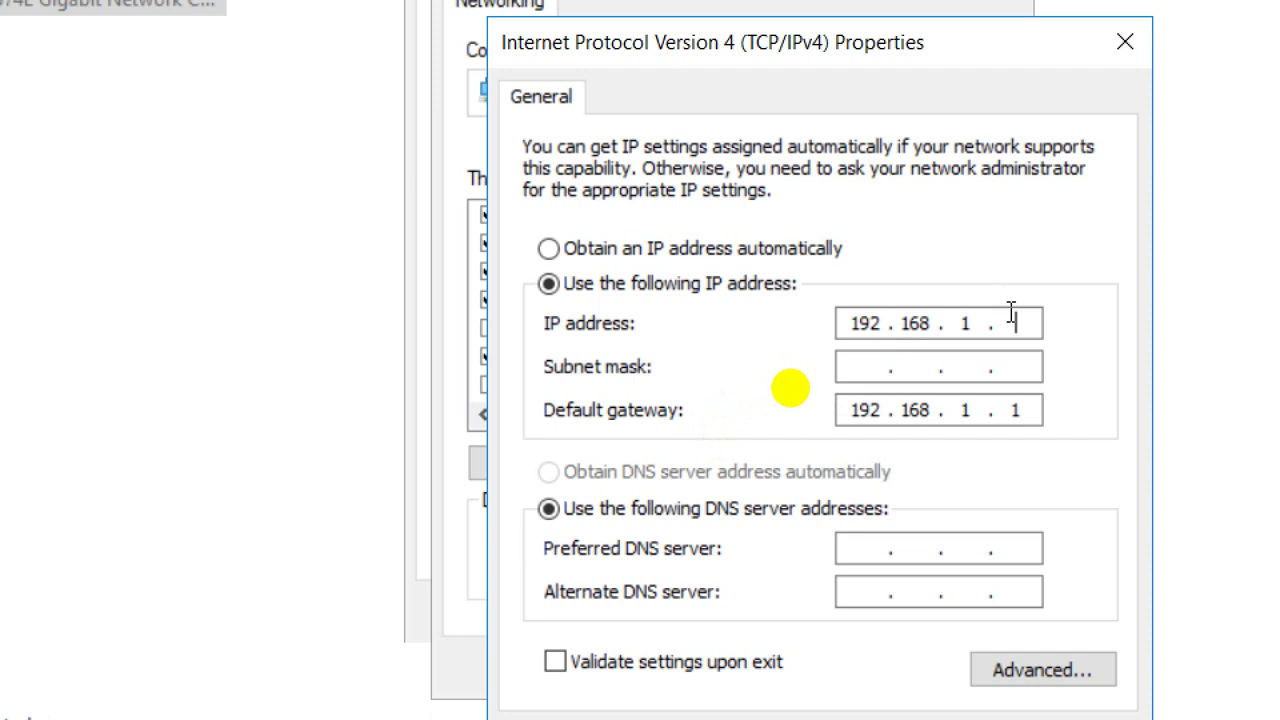
{"action": "type", "text": "2"}
{"action": "left_click", "coordinate": [1018, 366]}
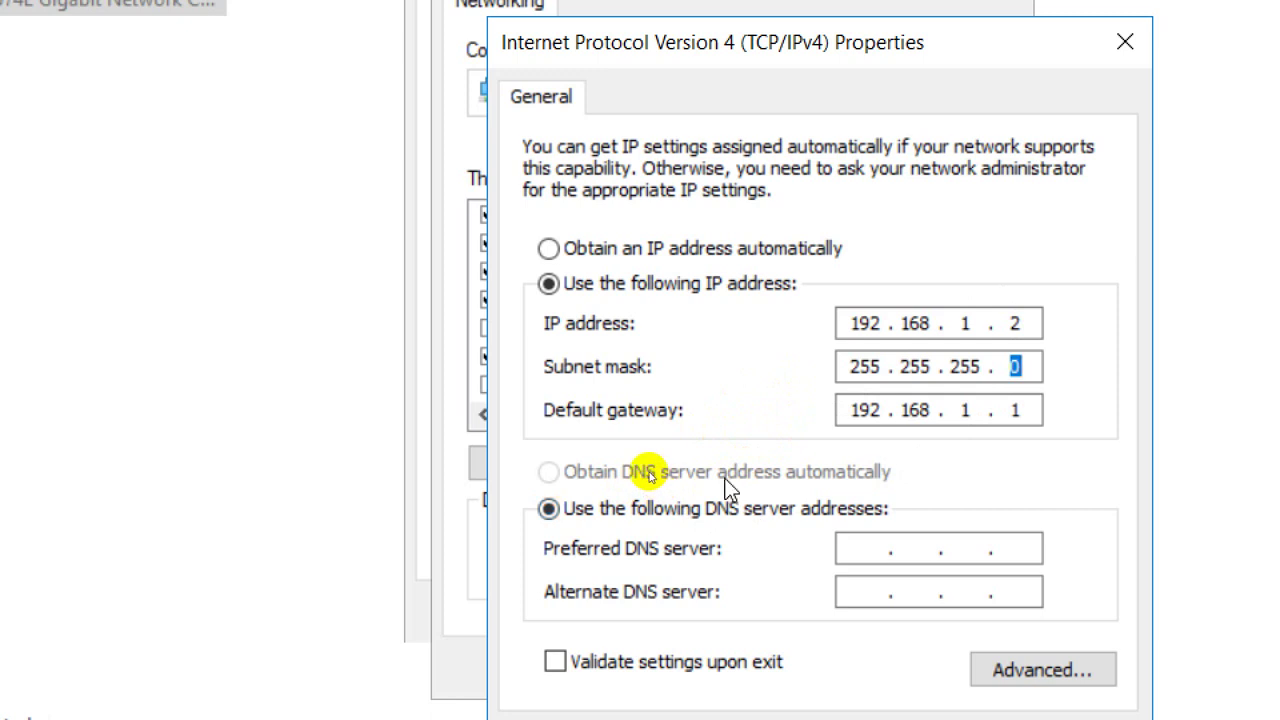
Set the preferred DNS server to 192.168.1.2, postpone the VMware Tools update reminder, and confirm the IPv4 settings
{"action": "left_click", "coordinate": [869, 548]}
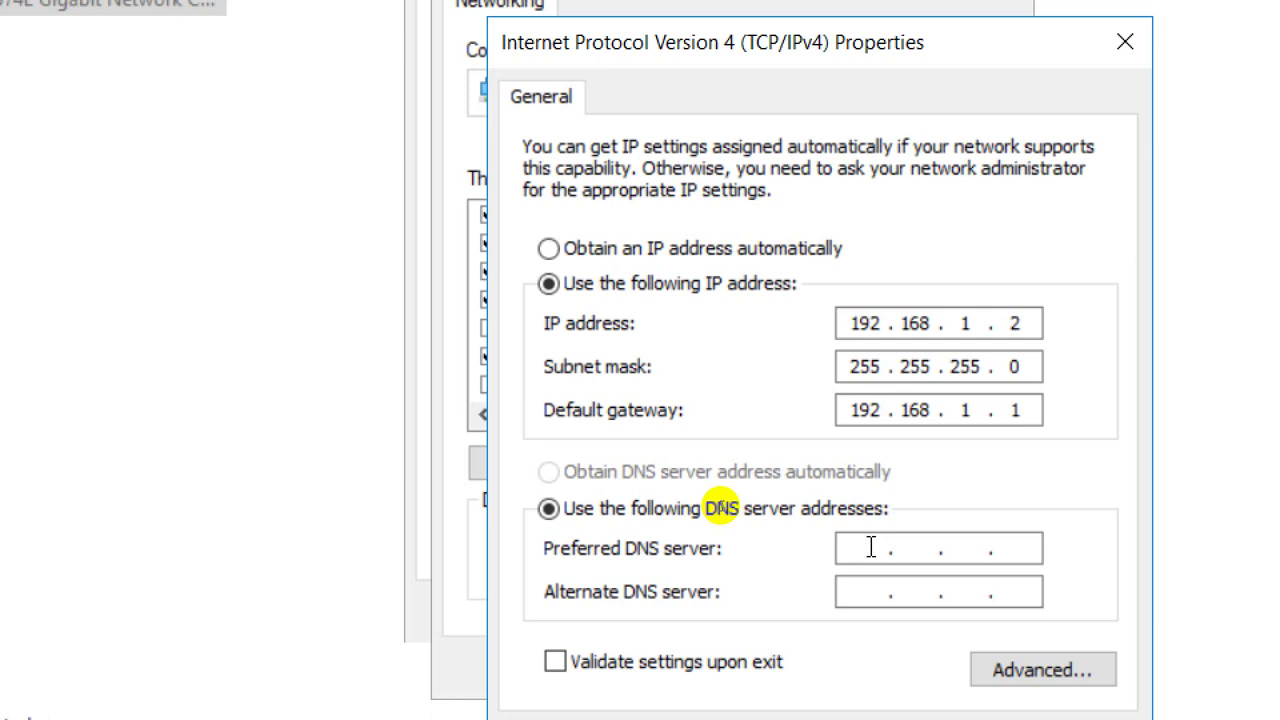
{"action": "type", "text": "192 . 168 . 1 . 2"}
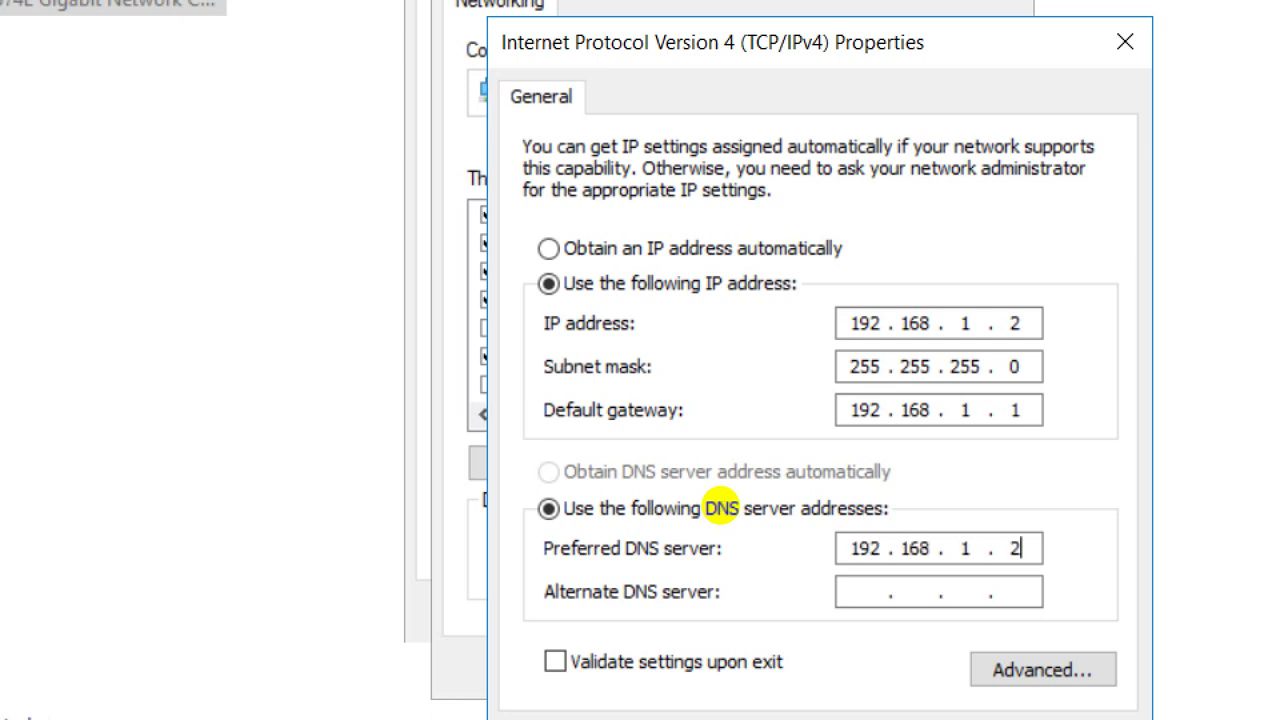
{"action": "left_click", "coordinate": [1039, 324]}
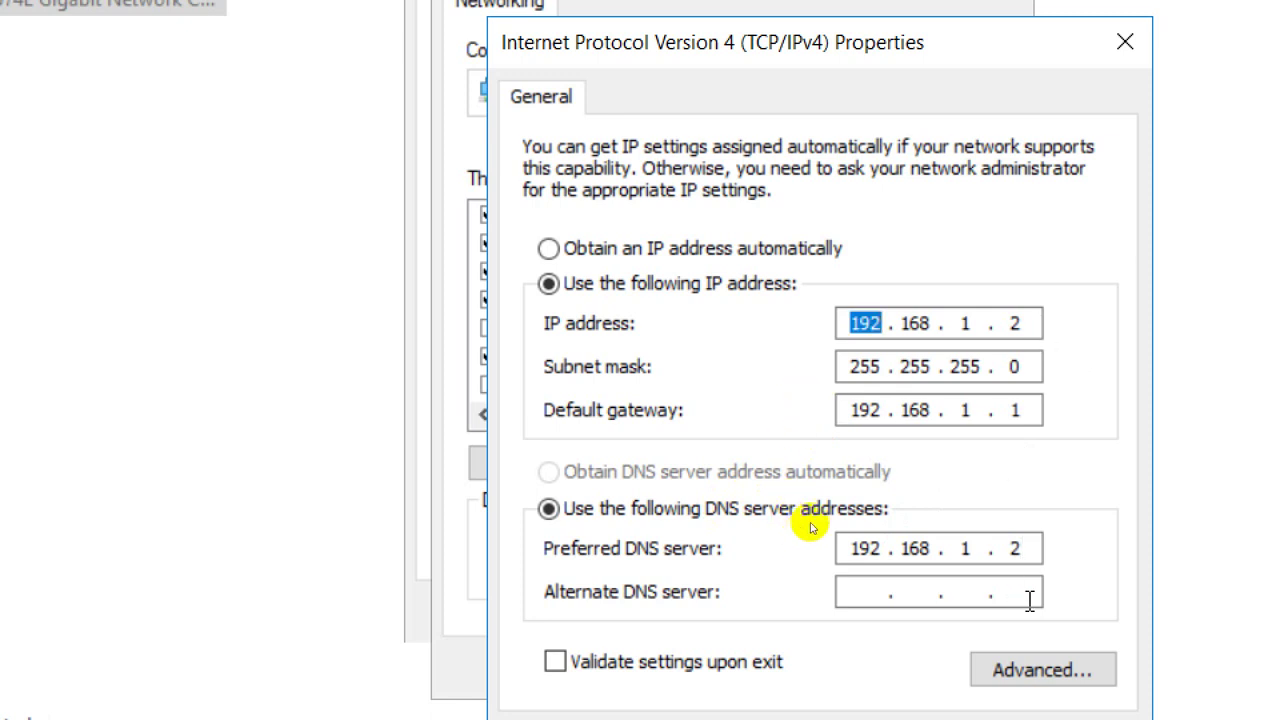
{"action": "left_click", "coordinate": [1023, 547]}
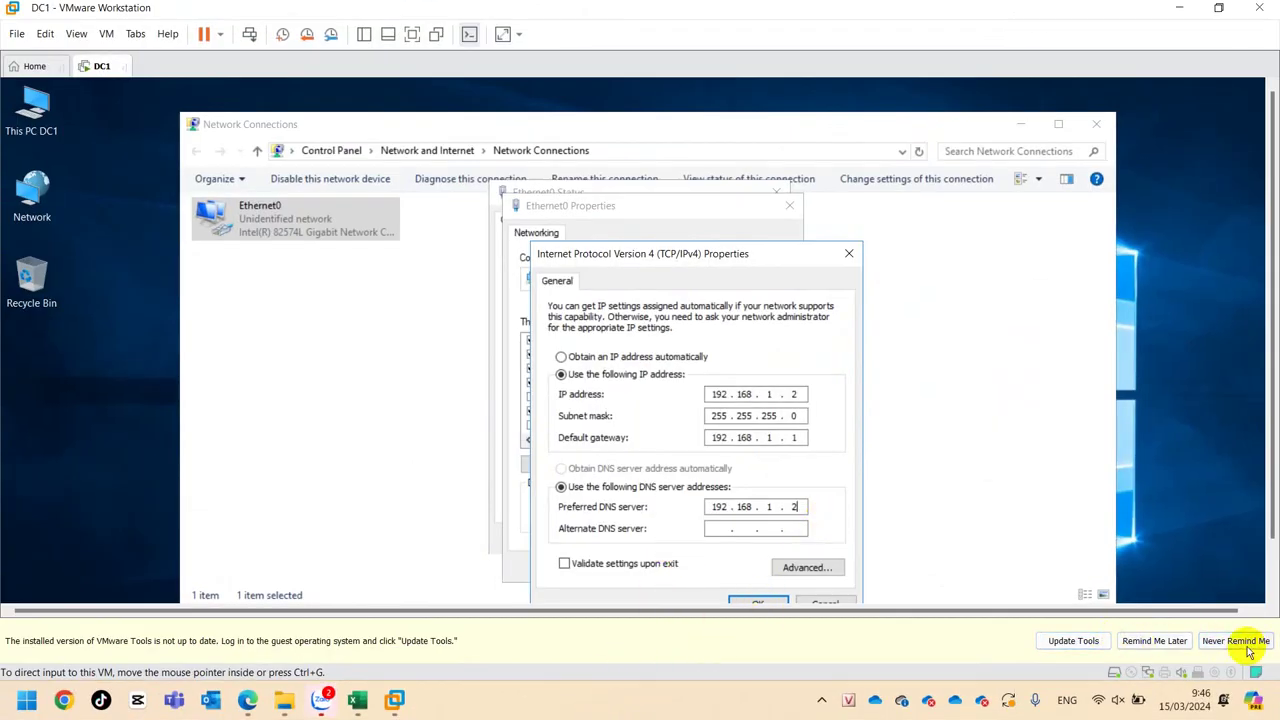
{"action": "left_click", "coordinate": [1152, 640]}
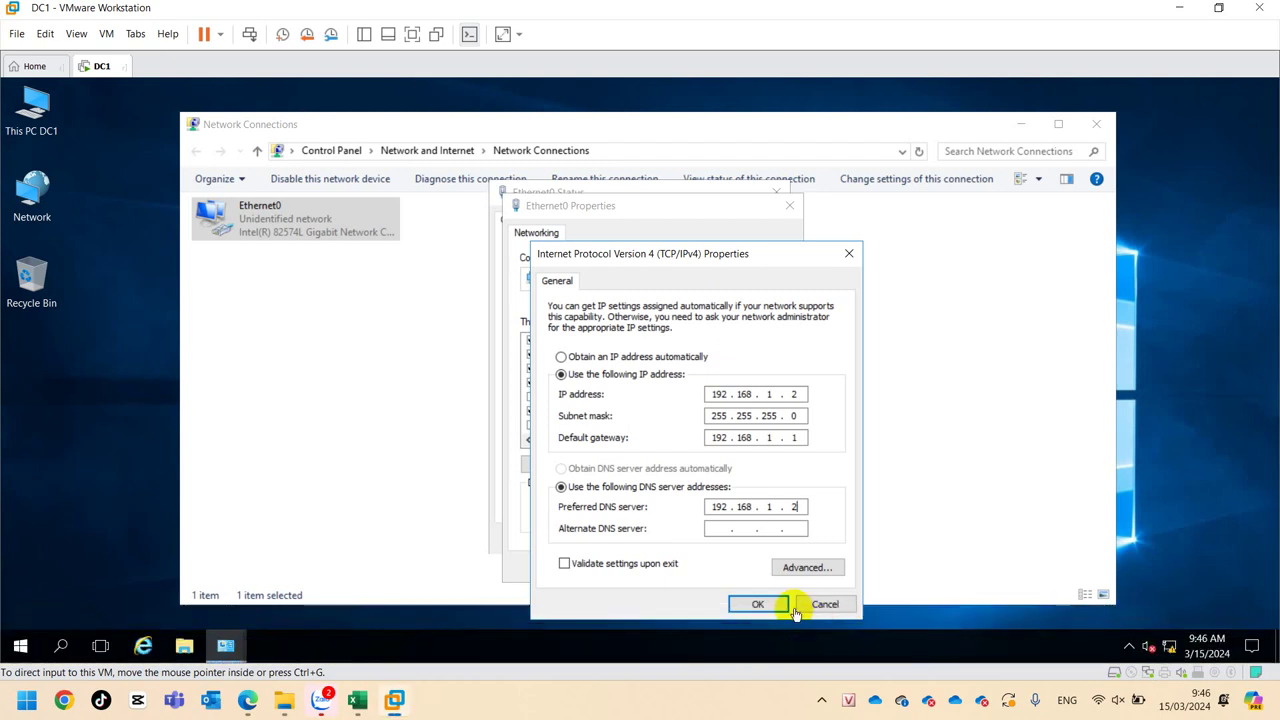
{"action": "left_click", "coordinate": [748, 604]}
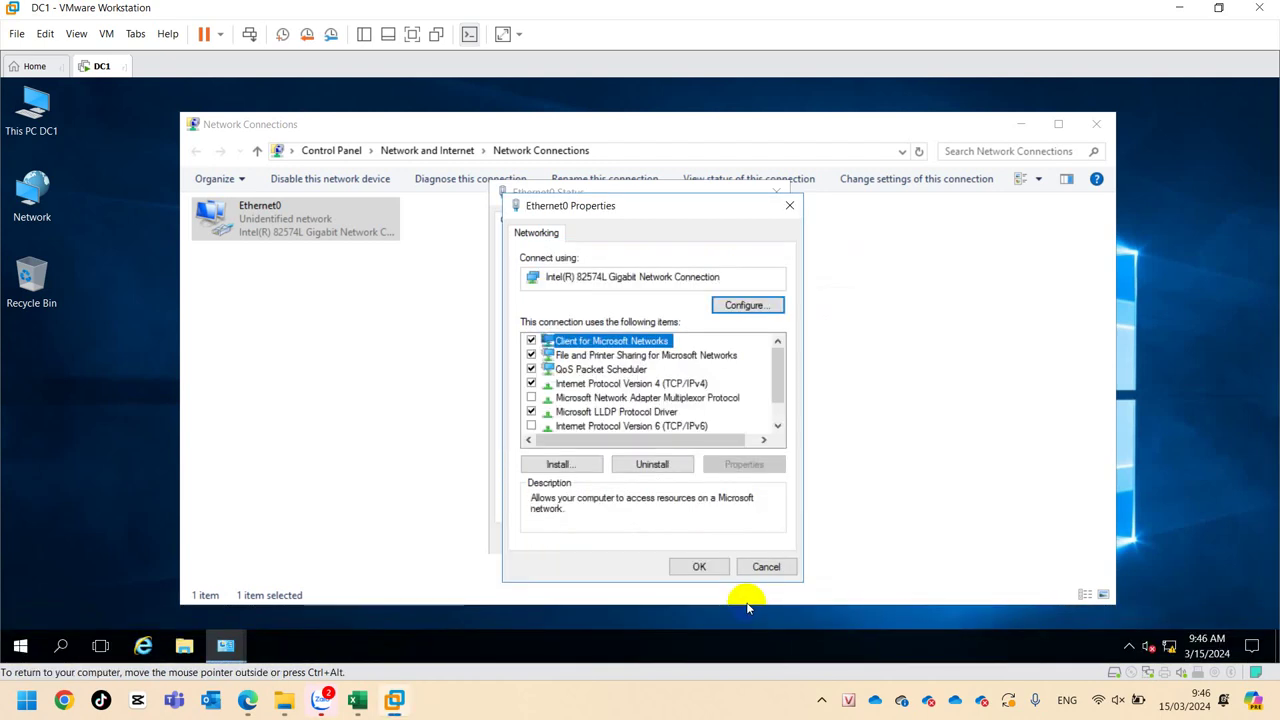
Apply the Ethernet0 properties and close the connection's status window
{"action": "left_click", "coordinate": [700, 567]}
{"action": "left_click", "coordinate": [748, 538]}
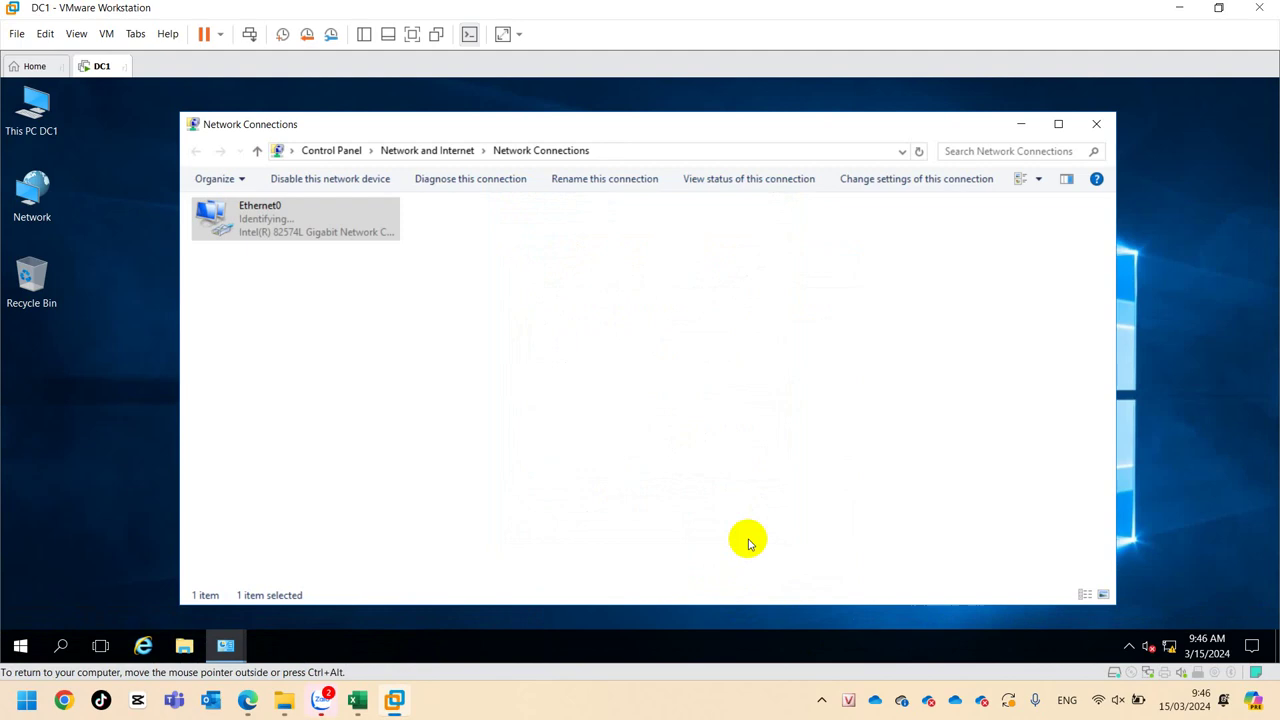
{"action": "left_click", "coordinate": [716, 485]}
Open a Command Prompt and display the full network configuration with ipconfig /all
{"action": "key", "text": "super+r"}
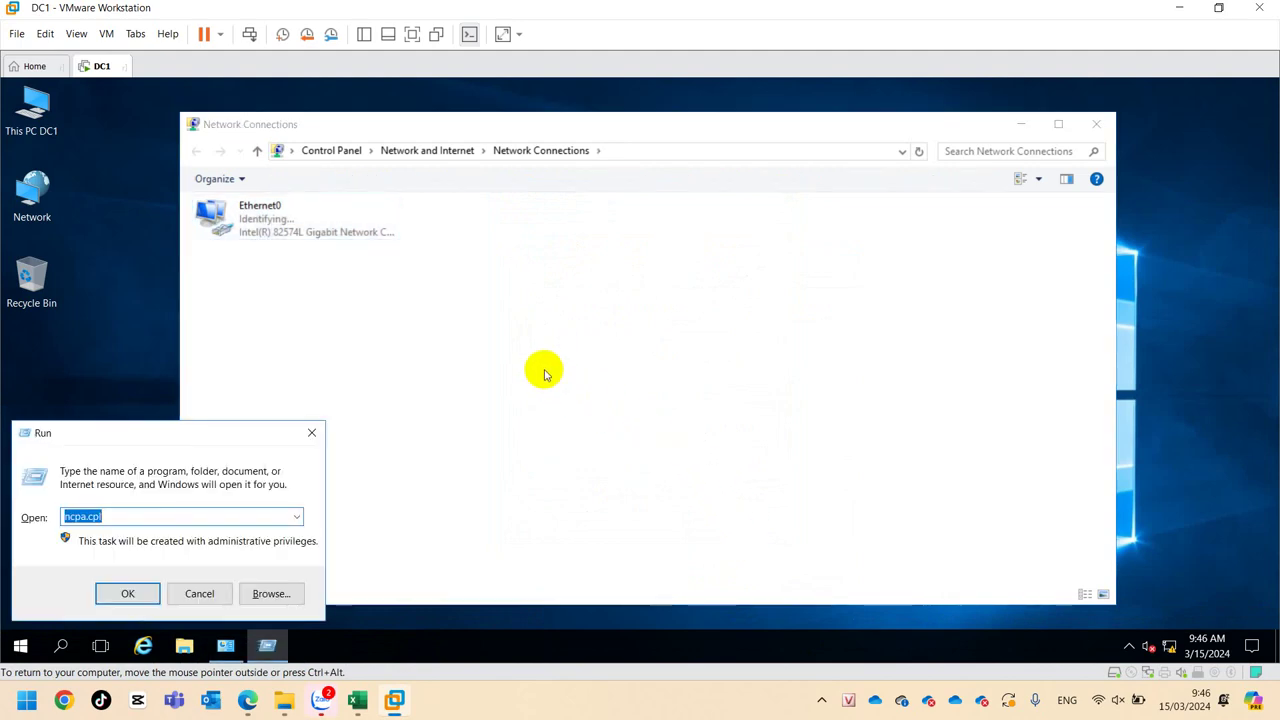
{"action": "type", "text": "cmd"}
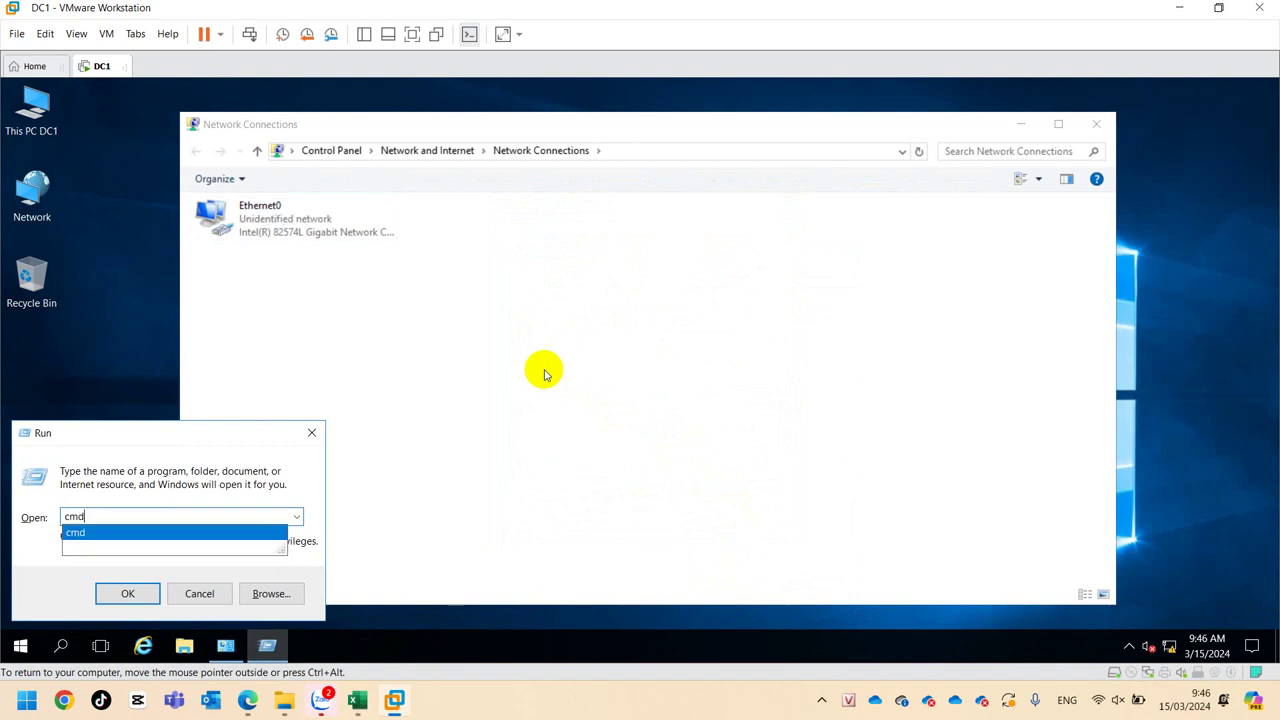
{"action": "key", "text": "Return"}
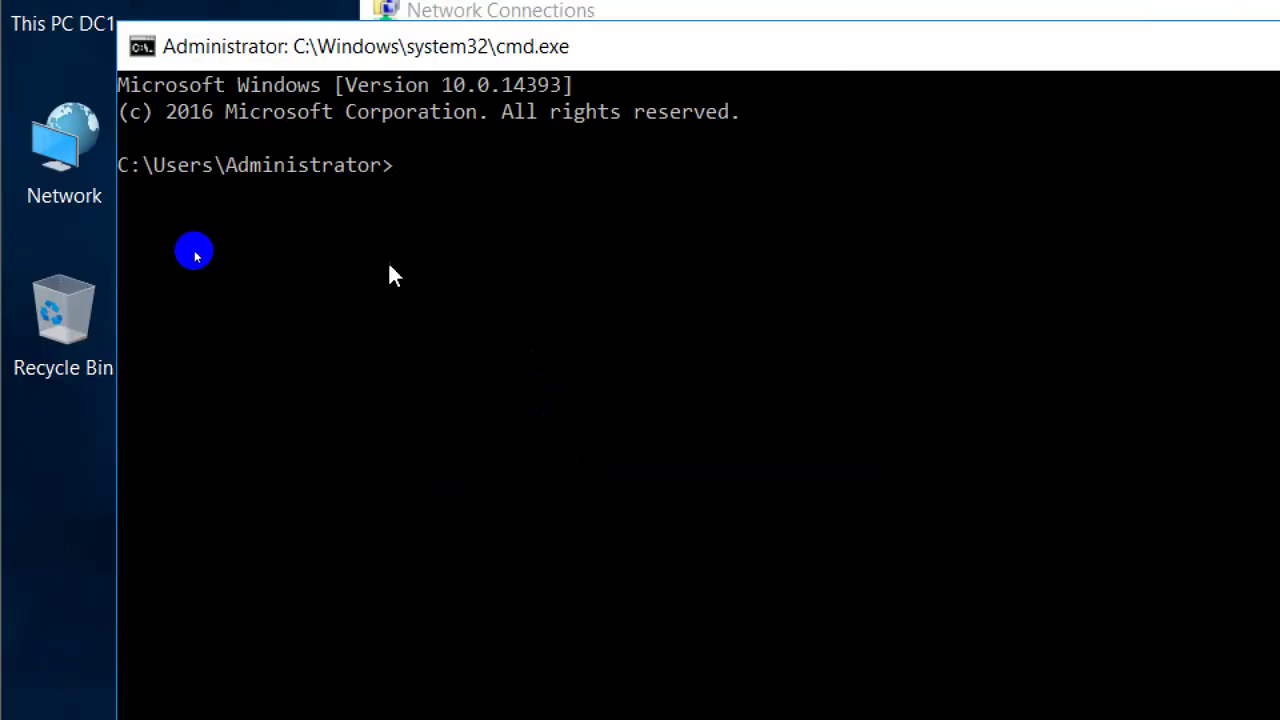
{"action": "type", "text": "ipcong"}
{"action": "key", "text": "BackSpace"}
{"action": "type", "text": "fig /all"}
{"action": "key", "text": "Return"}
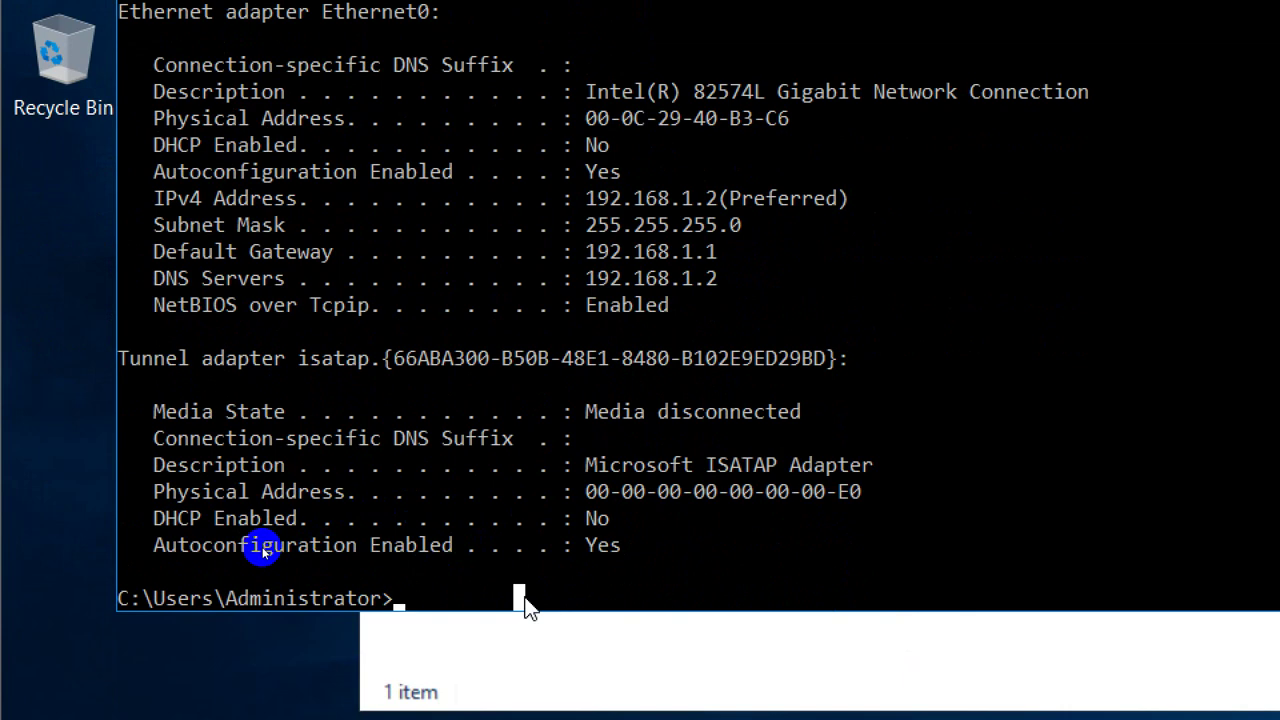
Check the default DNS server with nslookup, exit it, and close the Command Prompt and Network Connections windows
{"action": "type", "text": "nslookup"}
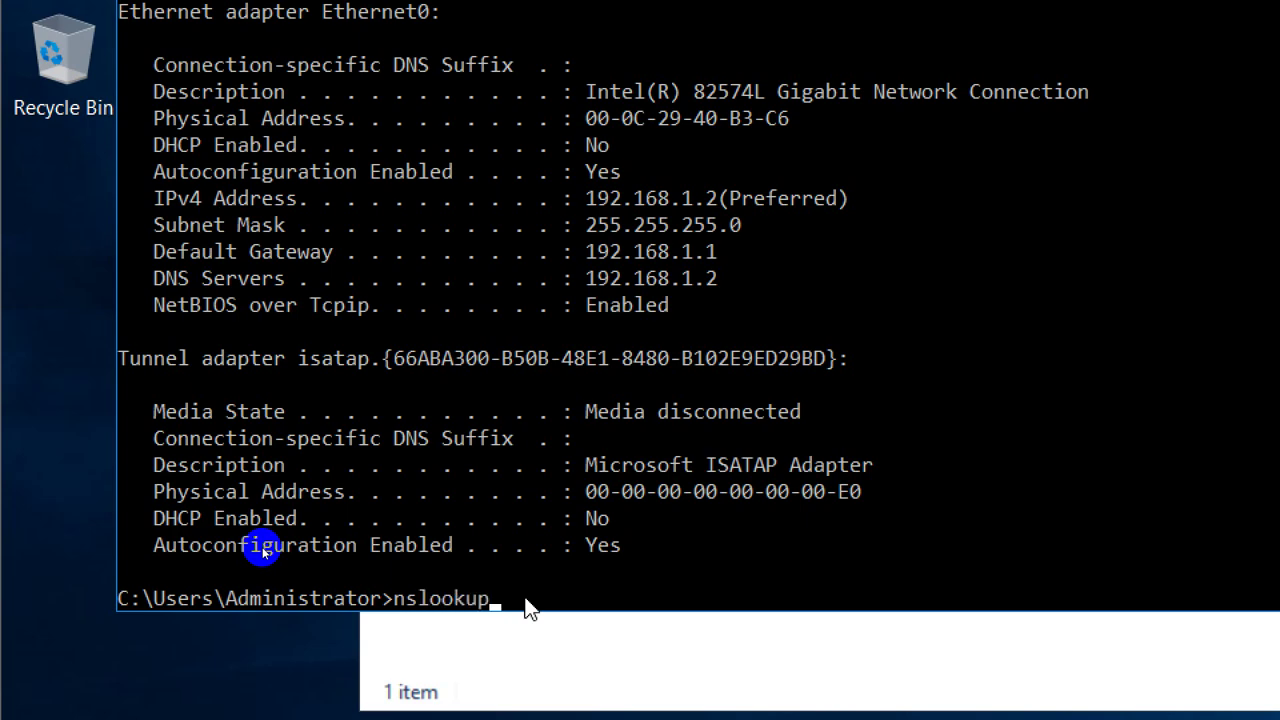
{"action": "key", "text": "Return"}
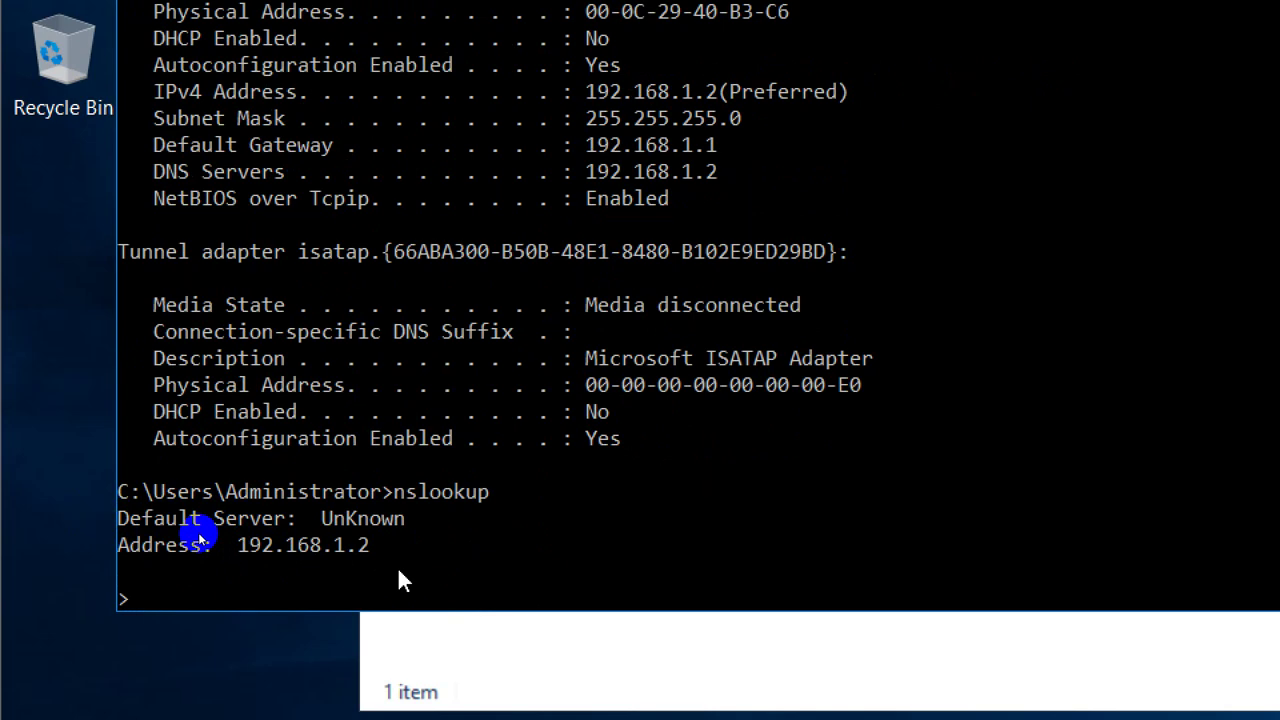
{"action": "key", "text": "ctrl+c"}
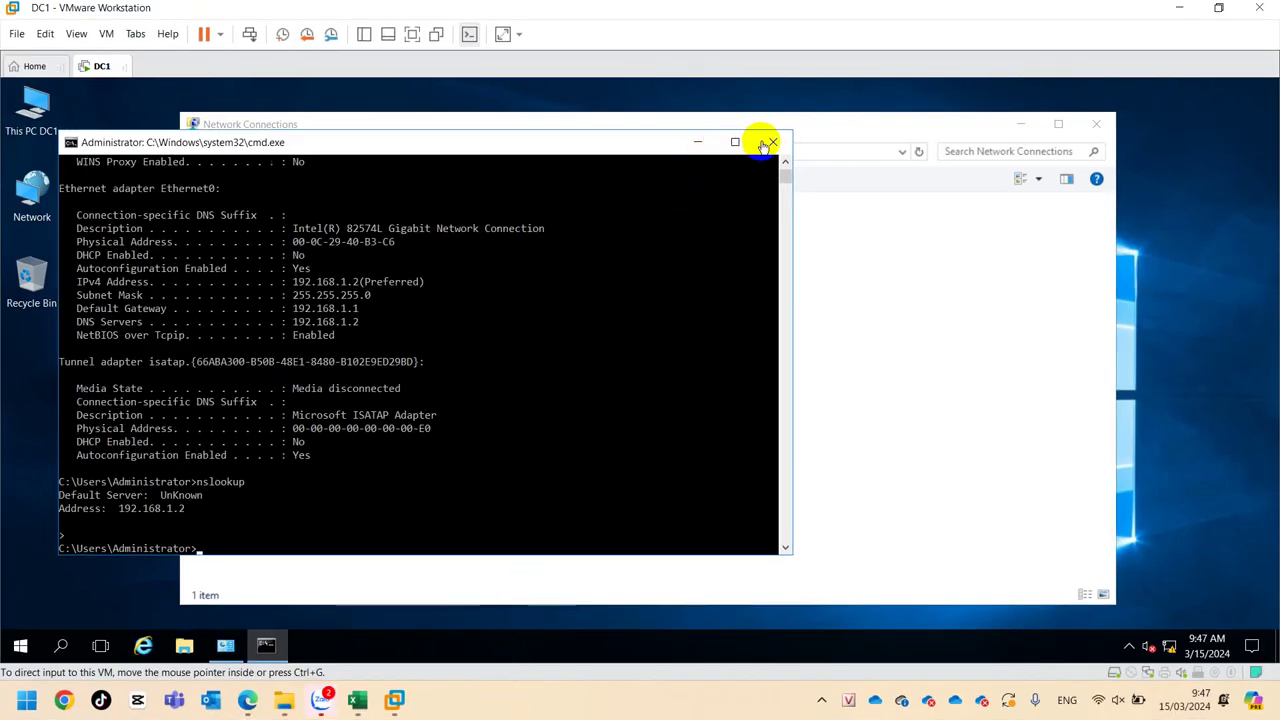
{"action": "left_click", "coordinate": [775, 143]}
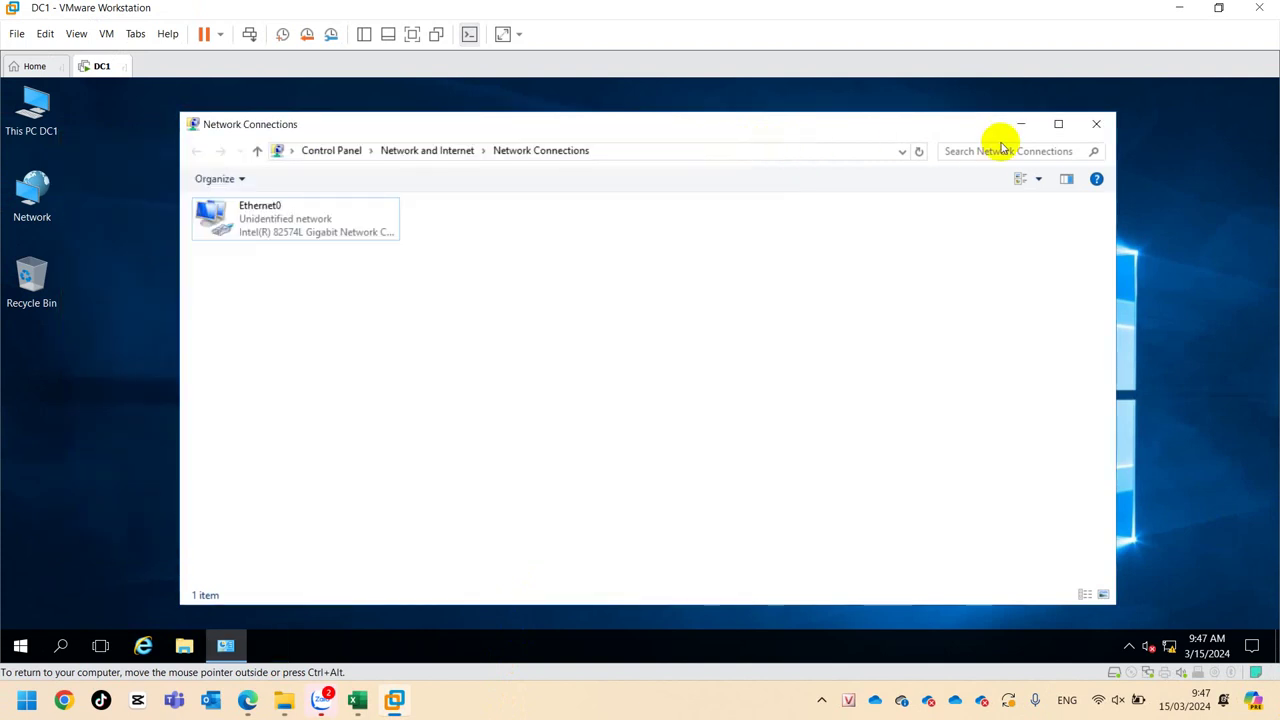
{"action": "left_click", "coordinate": [1096, 126]}
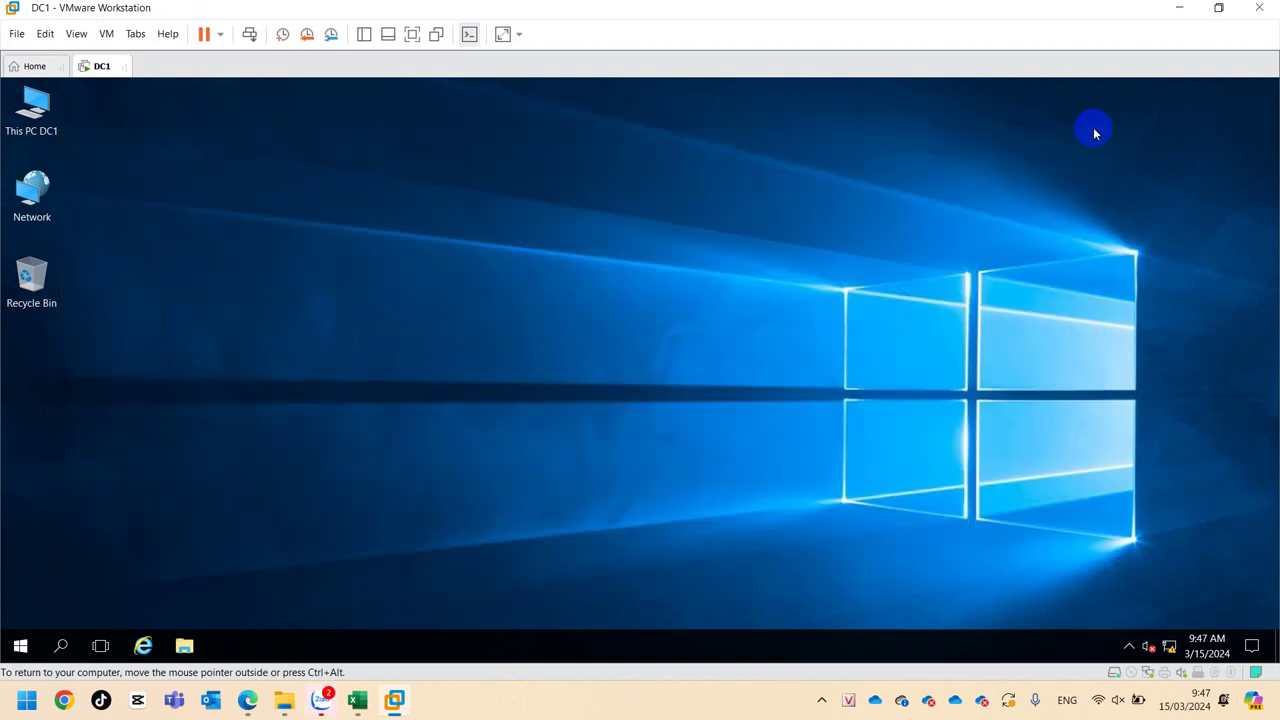
Open Server Manager and start the Add Roles and Features Wizard once inventory data collection has finished
{"action": "left_click", "coordinate": [18, 652]}
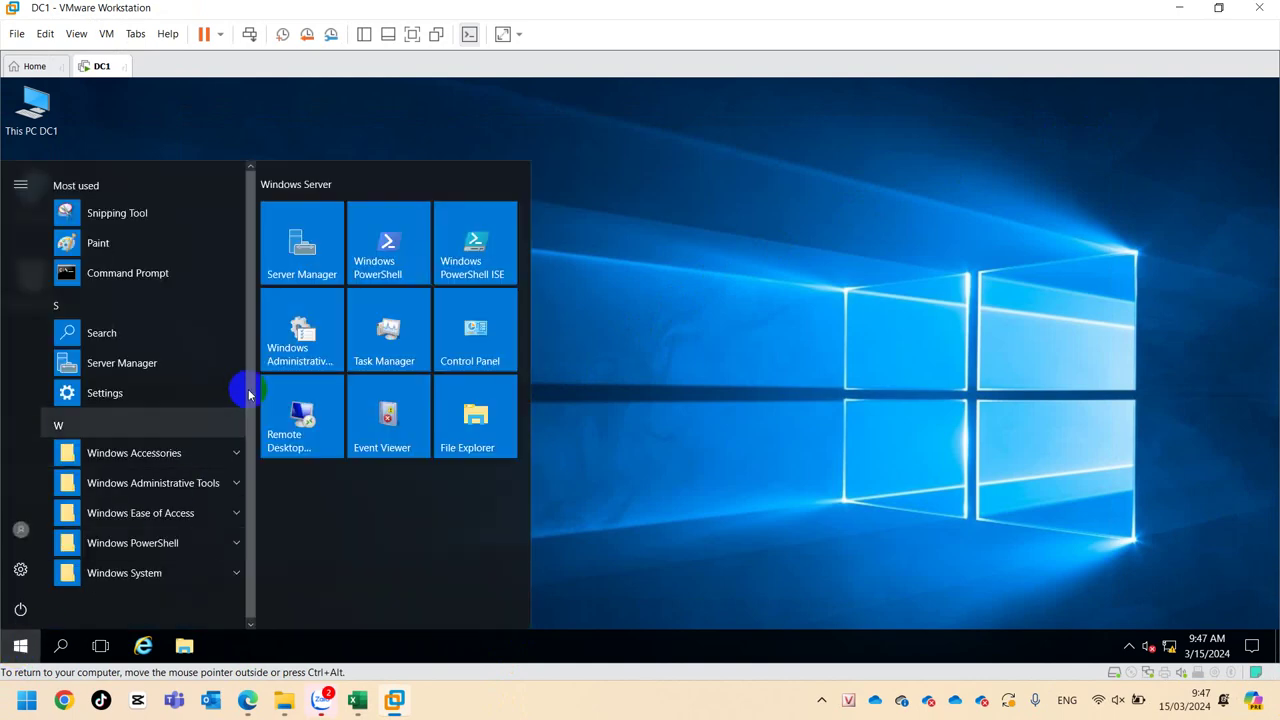
{"action": "left_click", "coordinate": [318, 228]}
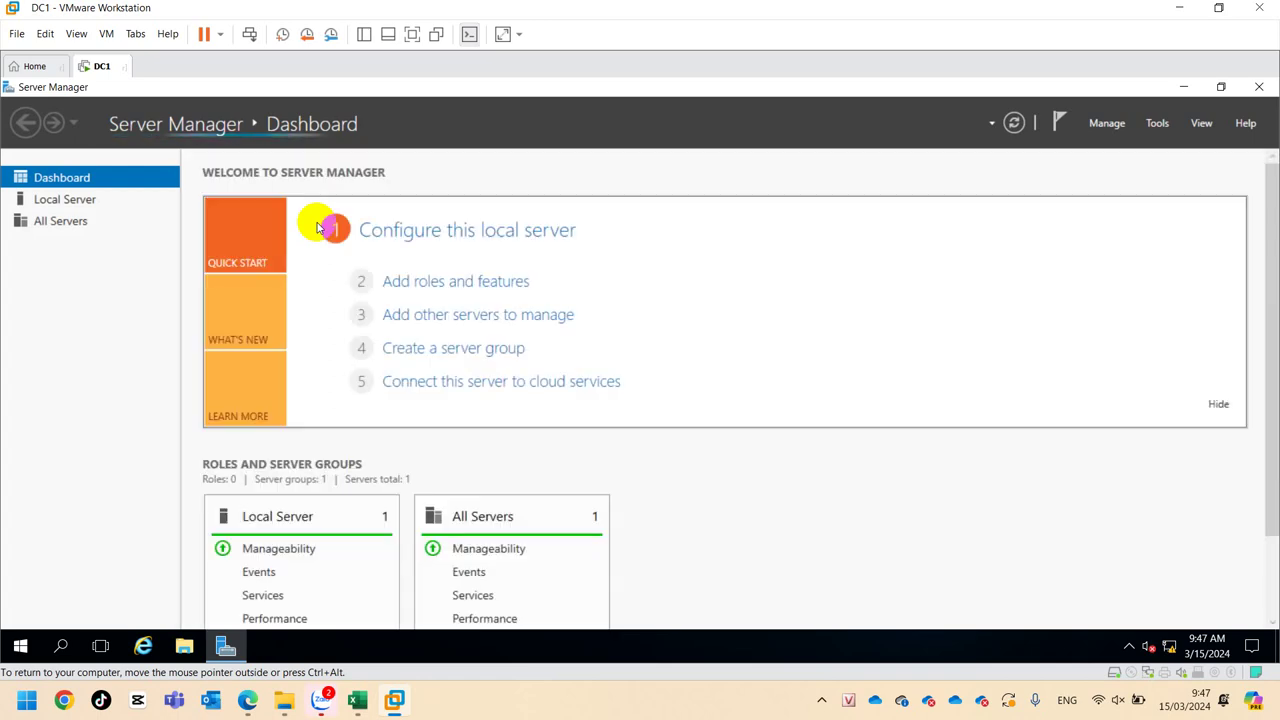
{"action": "left_click", "coordinate": [1110, 124]}
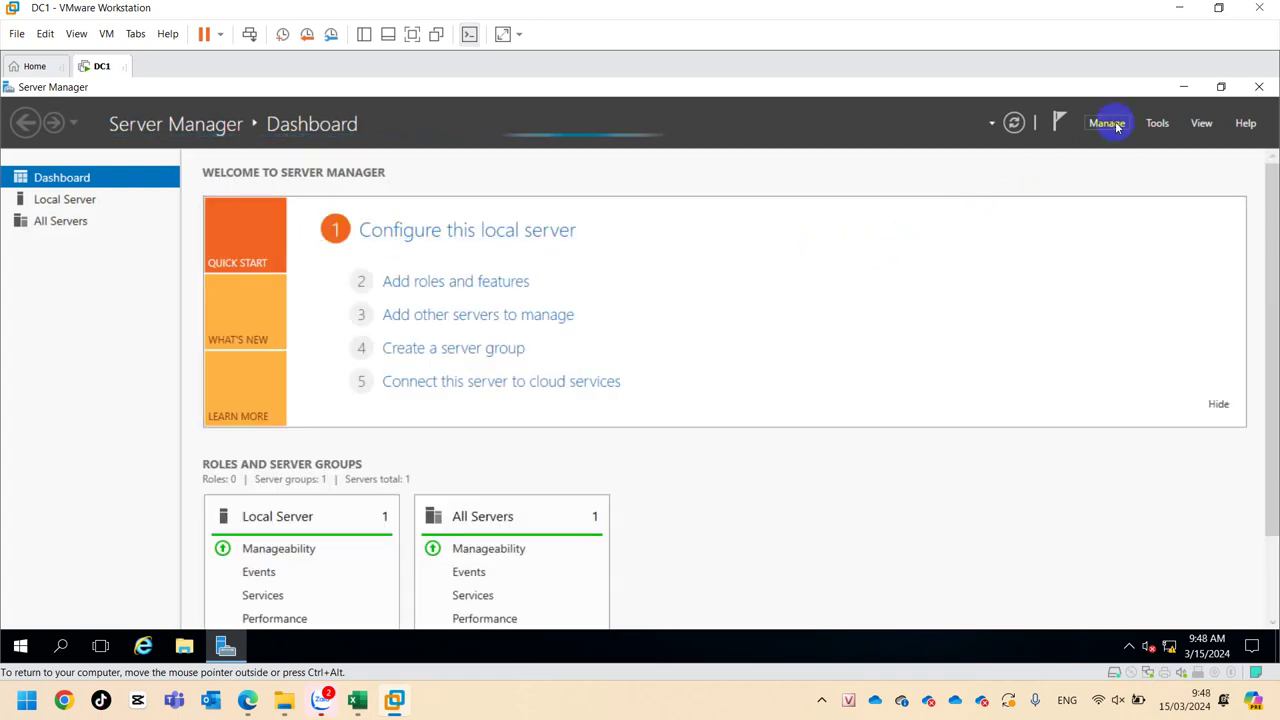
{"action": "left_click", "coordinate": [484, 283]}
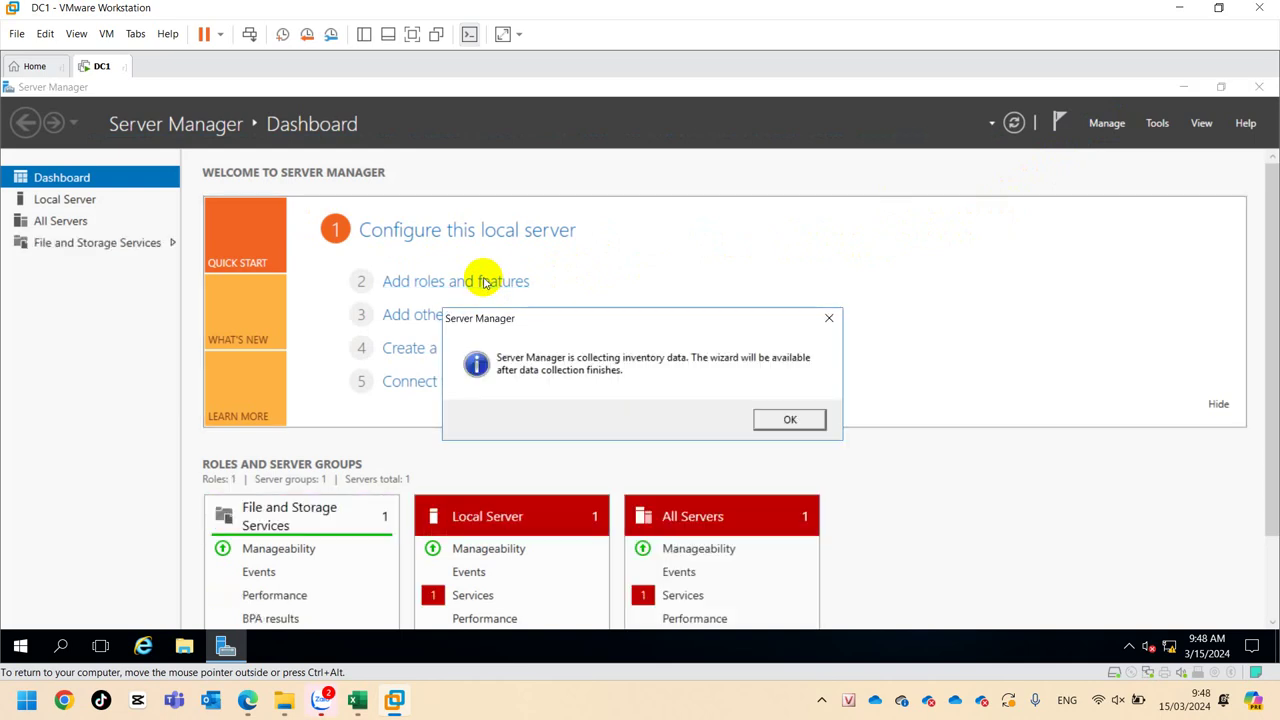
{"action": "left_click", "coordinate": [790, 420]}
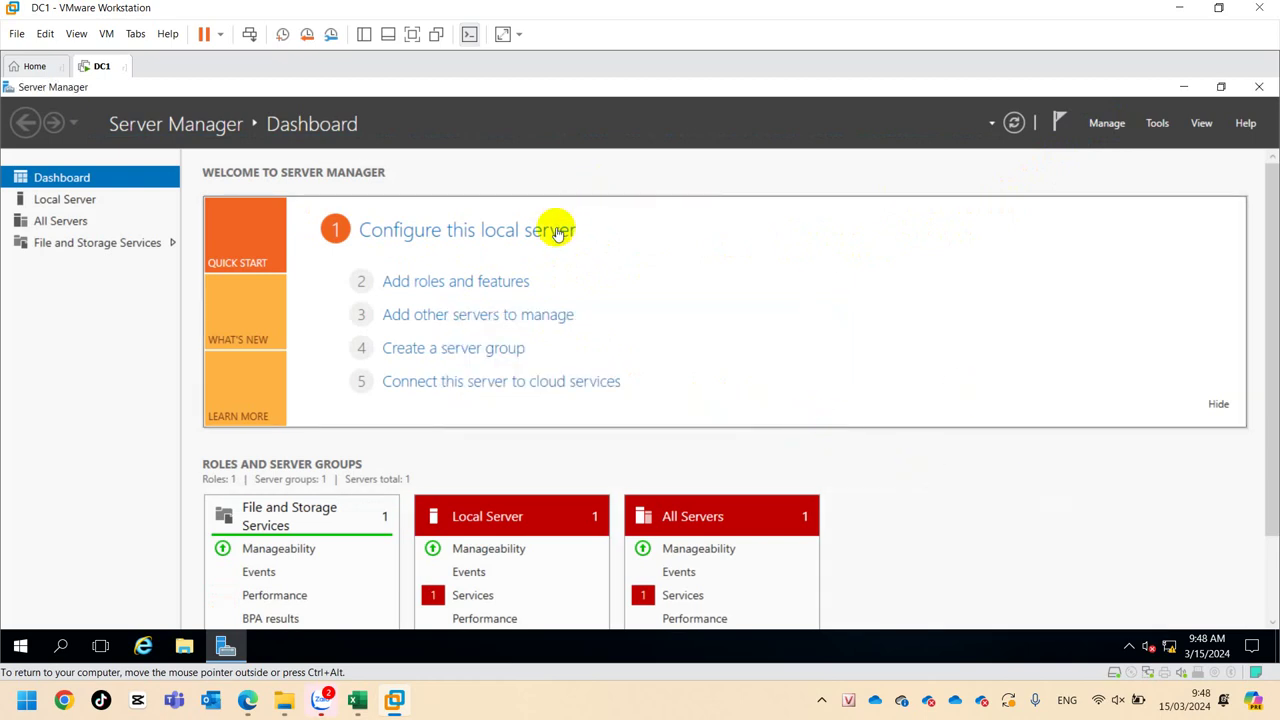
{"action": "left_click", "coordinate": [465, 287]}
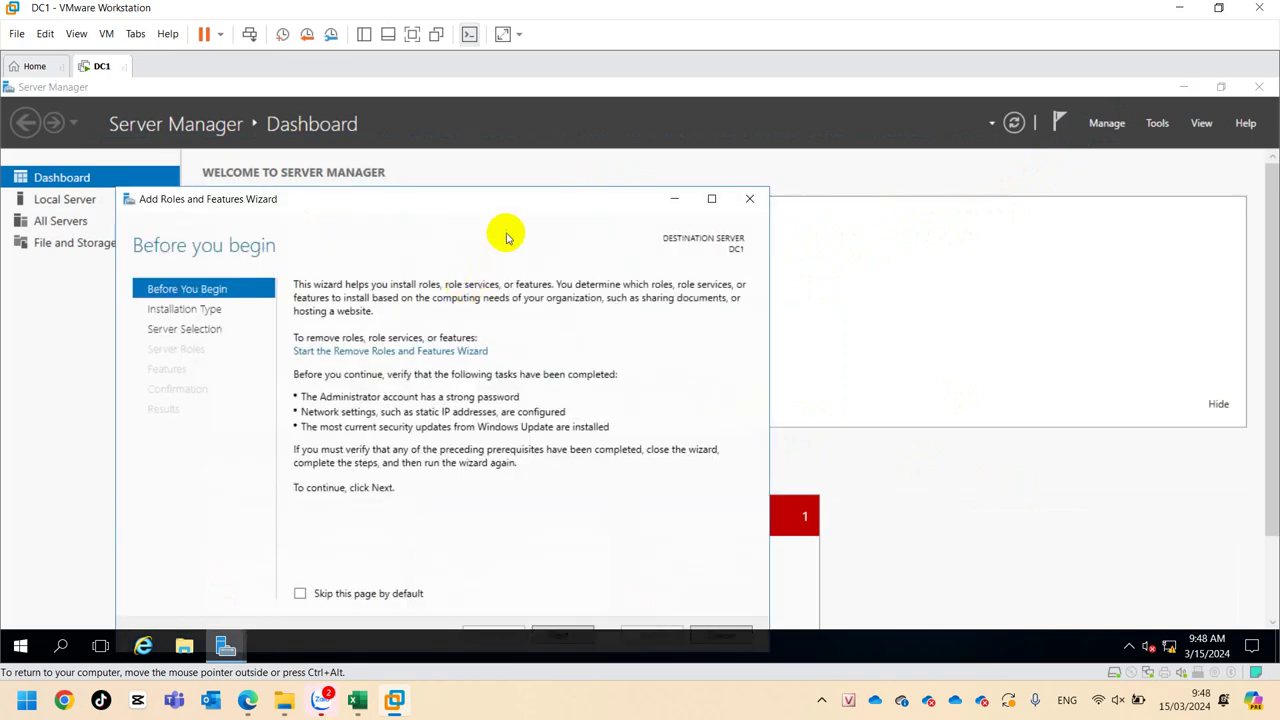
Choose a role-based or feature-based installation with DC1 from the server pool as the destination server
{"action": "left_click_drag", "start_coordinate": [514, 200], "coordinate": [638, 130]}
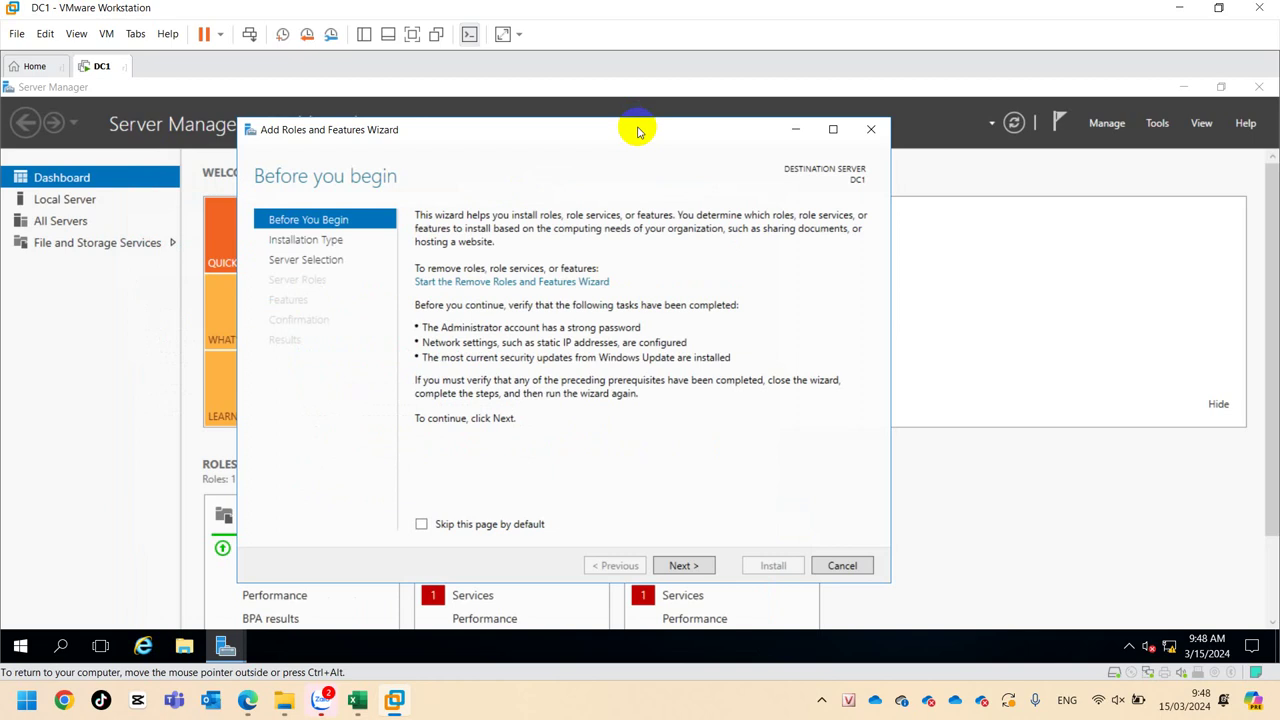
{"action": "left_click", "coordinate": [673, 566]}
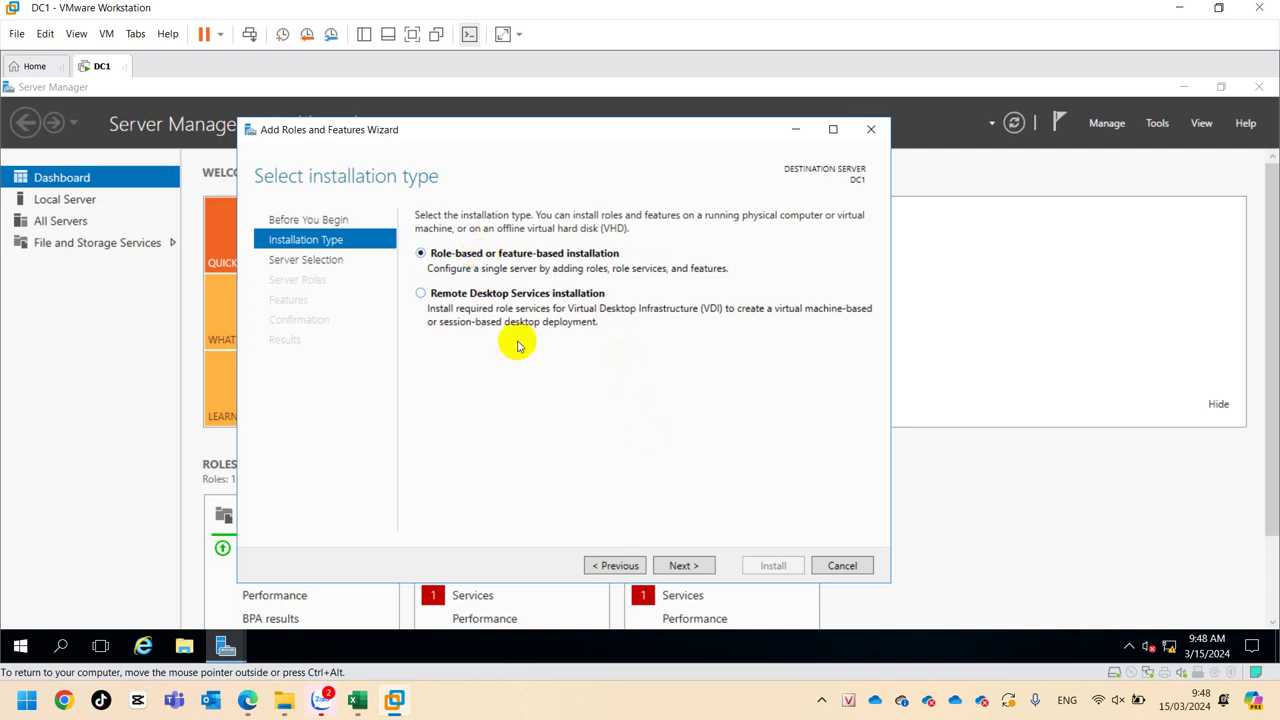
{"action": "left_click", "coordinate": [684, 566]}
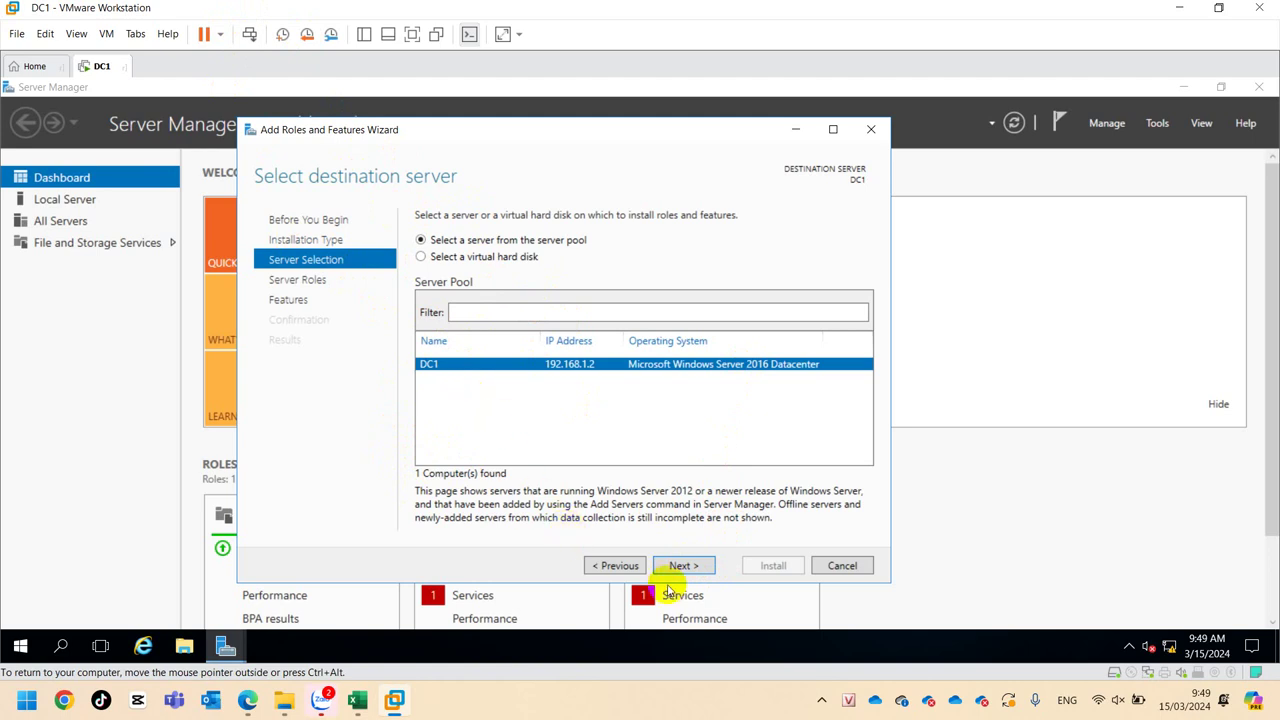
{"action": "left_click", "coordinate": [677, 566]}
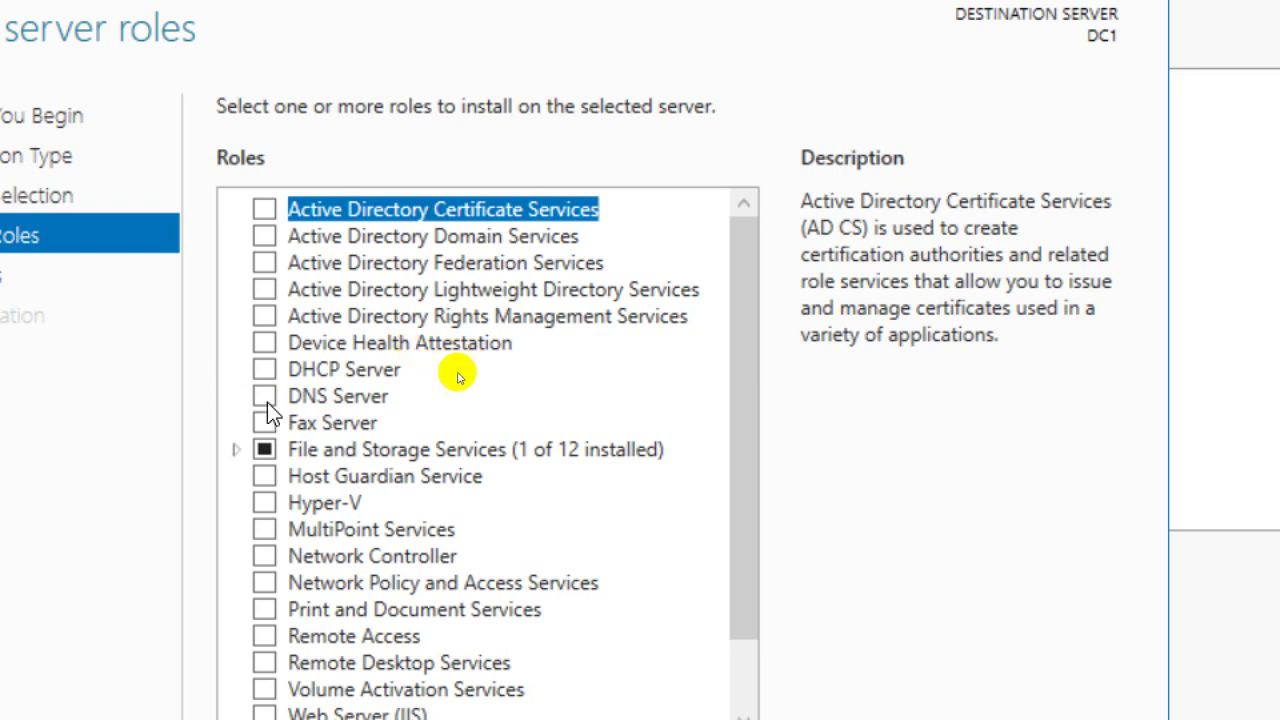
Review the DNS Server and DHCP Server role descriptions, and select the DNS Server role with its required DNS Server Tools
{"action": "left_click", "coordinate": [323, 398]}
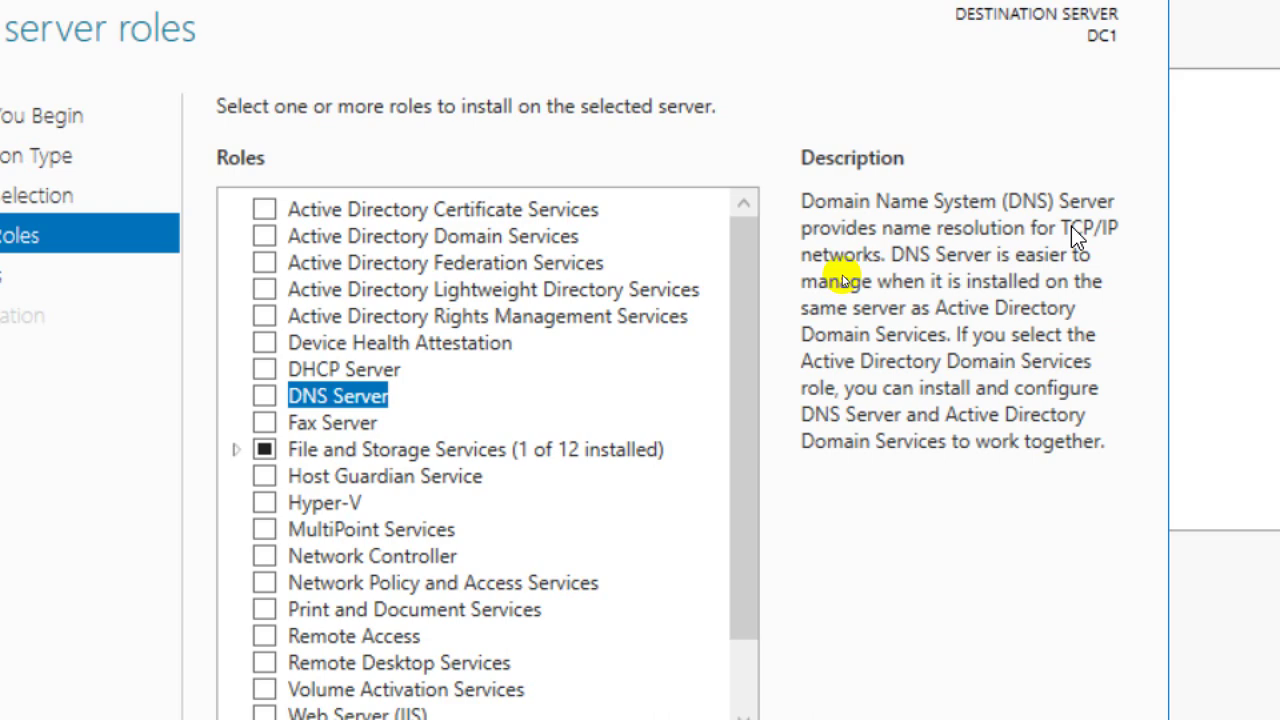
{"action": "left_click", "coordinate": [335, 370]}
{"action": "left_click", "coordinate": [336, 347]}
{"action": "left_click", "coordinate": [337, 370]}
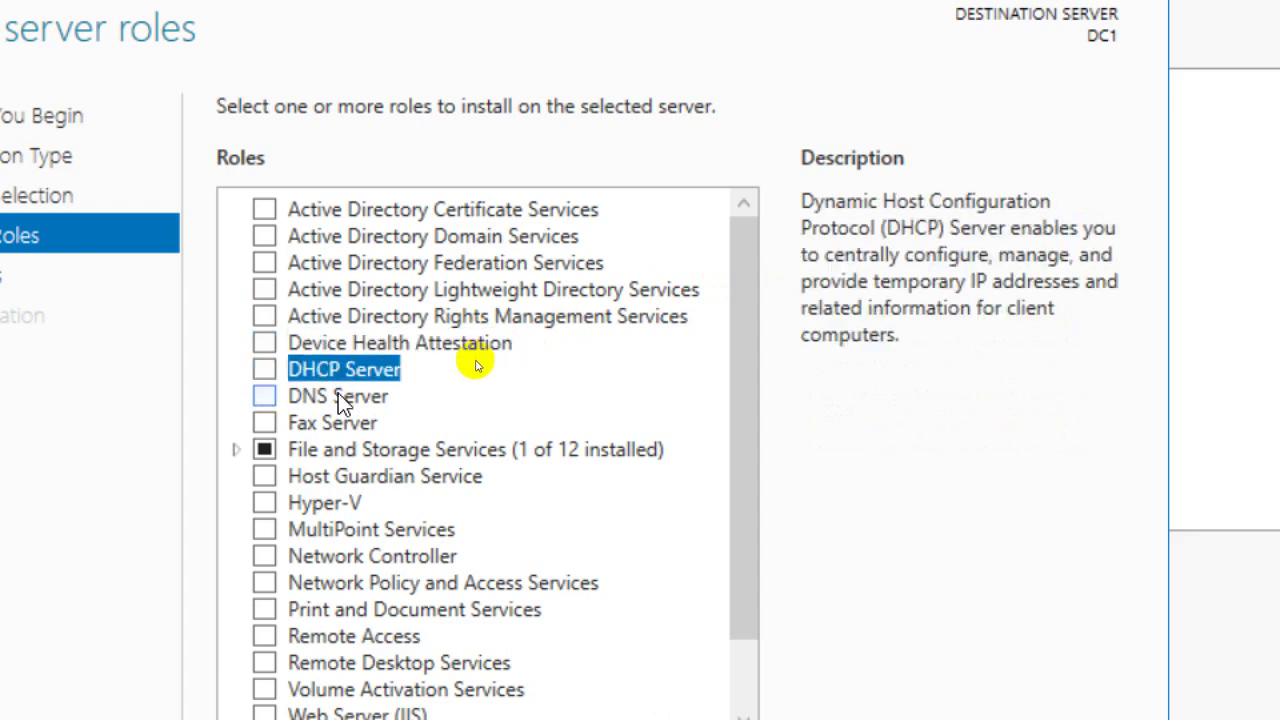
{"action": "left_click", "coordinate": [334, 418]}
{"action": "left_click", "coordinate": [334, 396]}
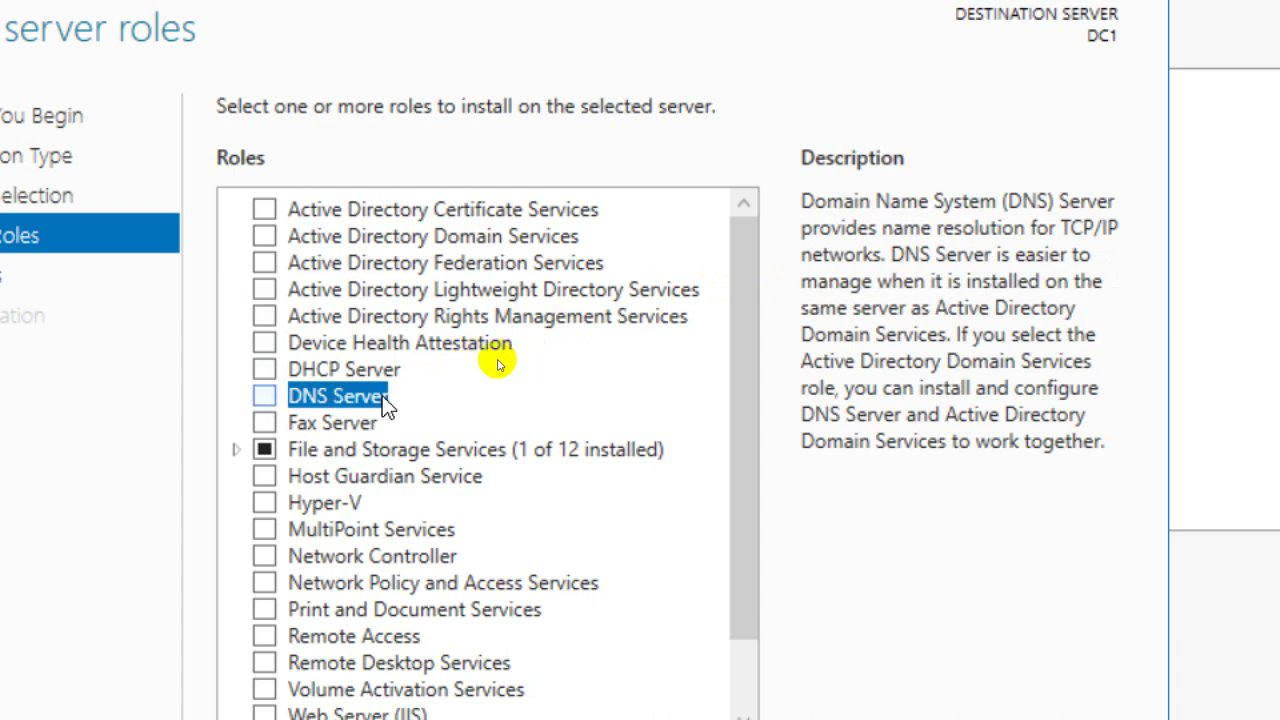
{"action": "left_click", "coordinate": [265, 397]}
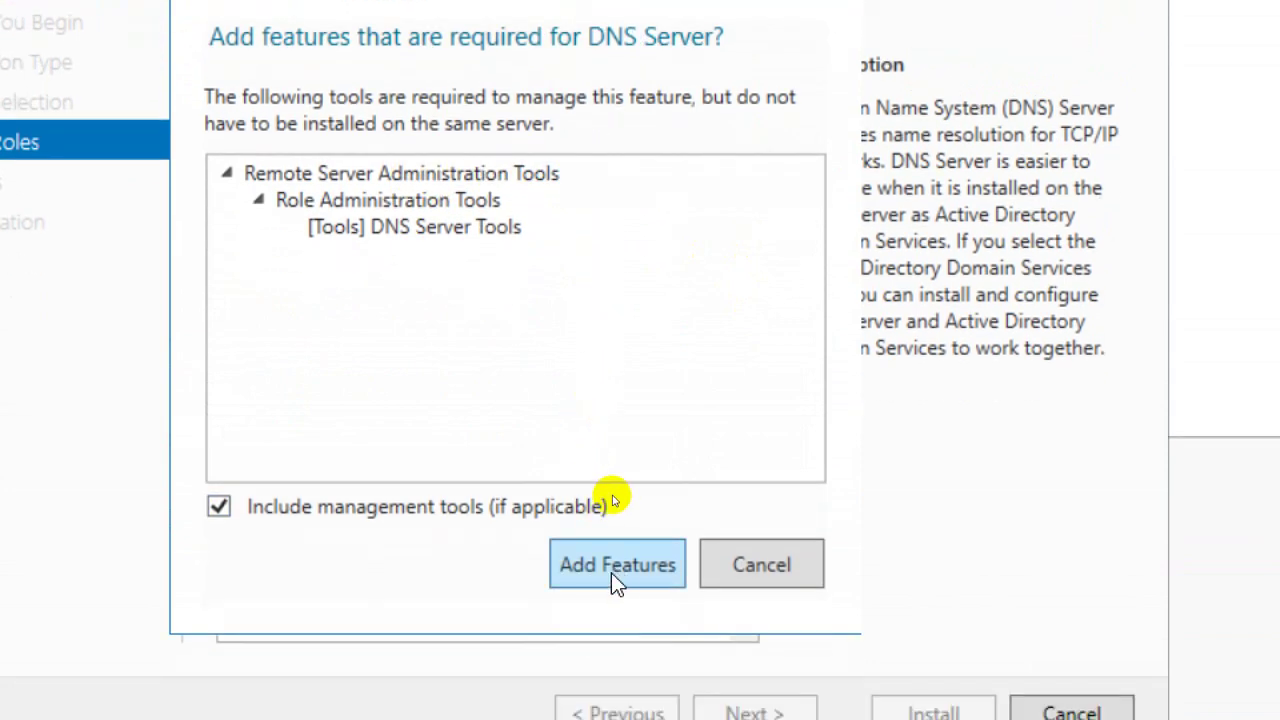
{"action": "left_click", "coordinate": [615, 628]}
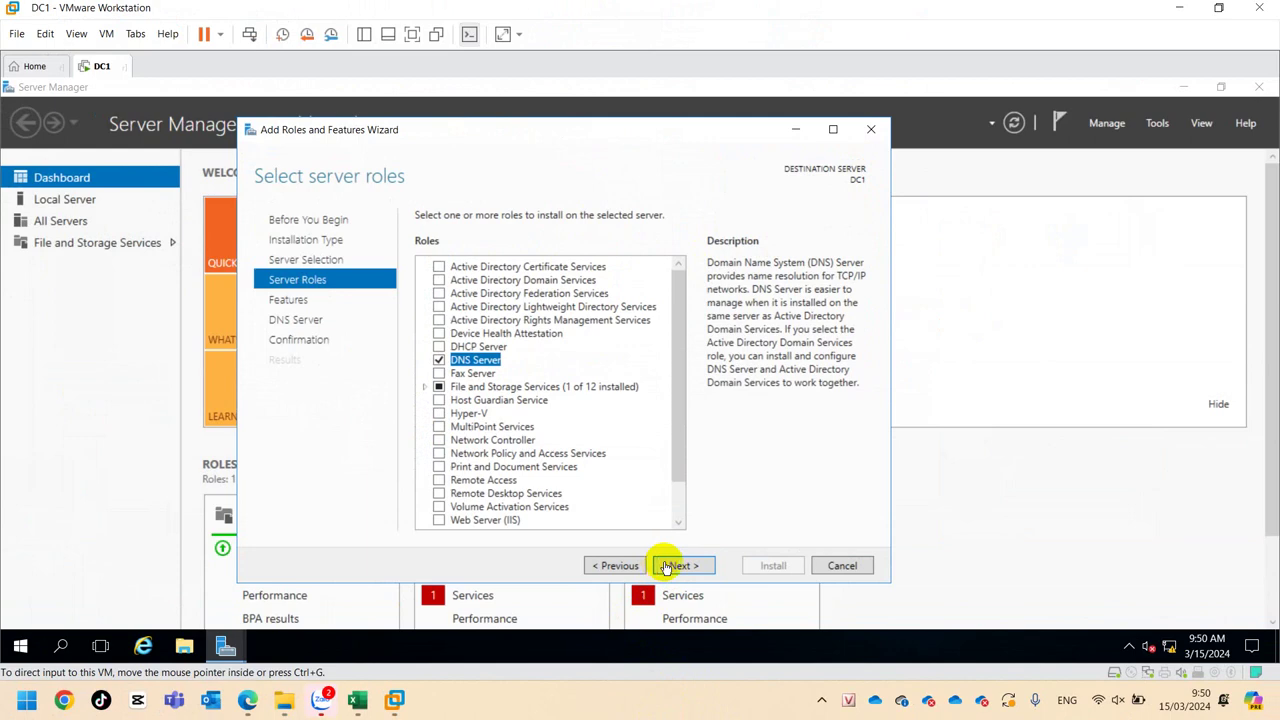
Keep the default feature selection, install the DNS Server role on DC1, and close the wizard when the installation finishes
{"action": "left_click", "coordinate": [670, 567]}
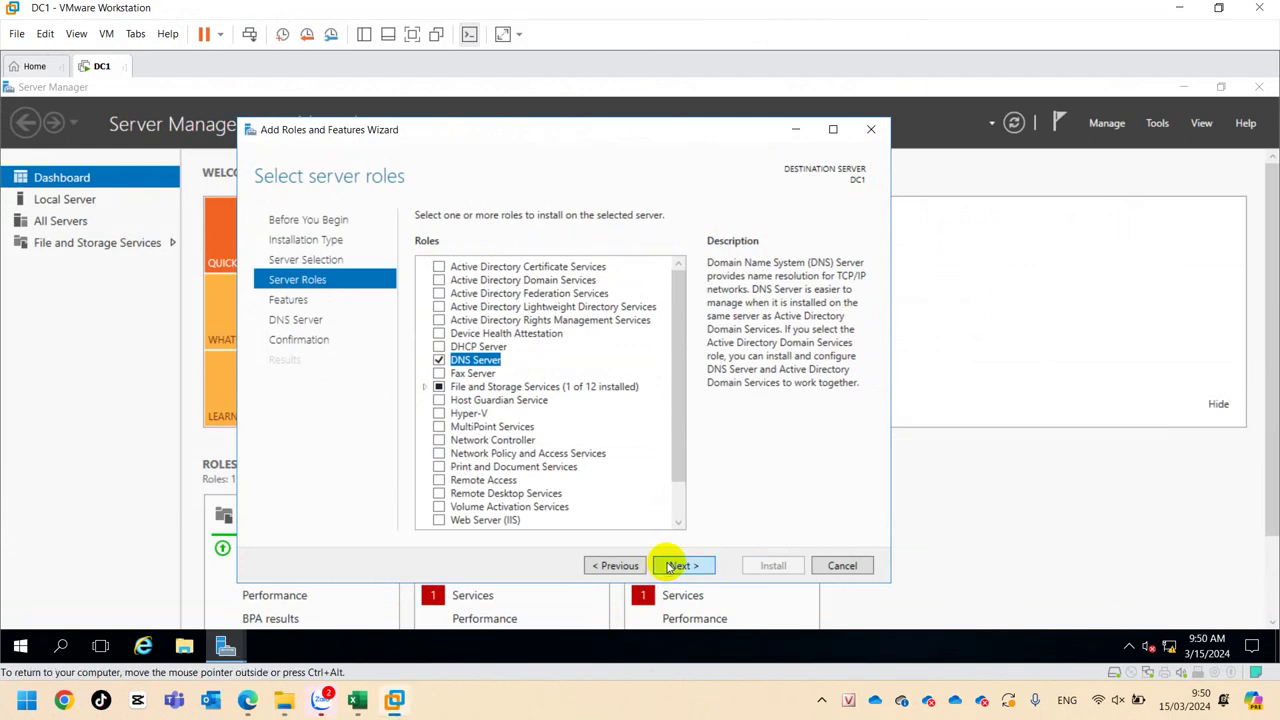
{"action": "left_click", "coordinate": [670, 567]}
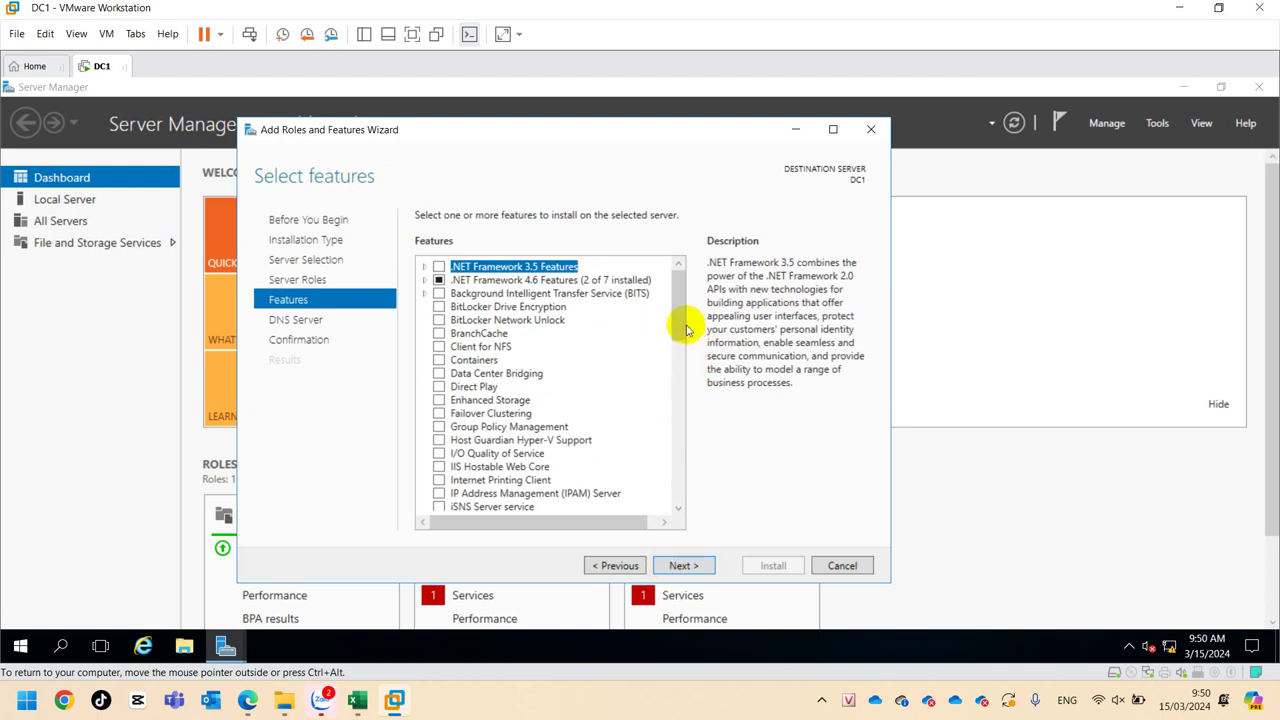
{"action": "left_click_drag", "start_coordinate": [683, 335], "coordinate": [694, 506]}
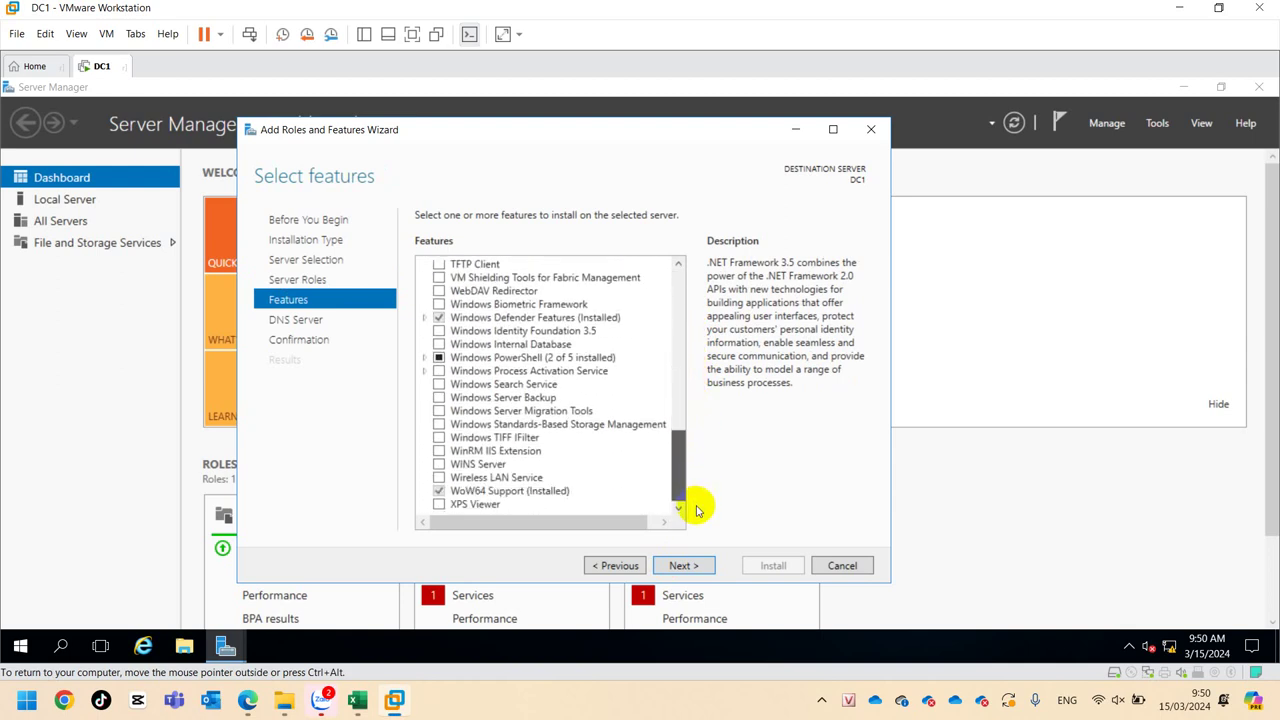
{"action": "left_click", "coordinate": [678, 566]}
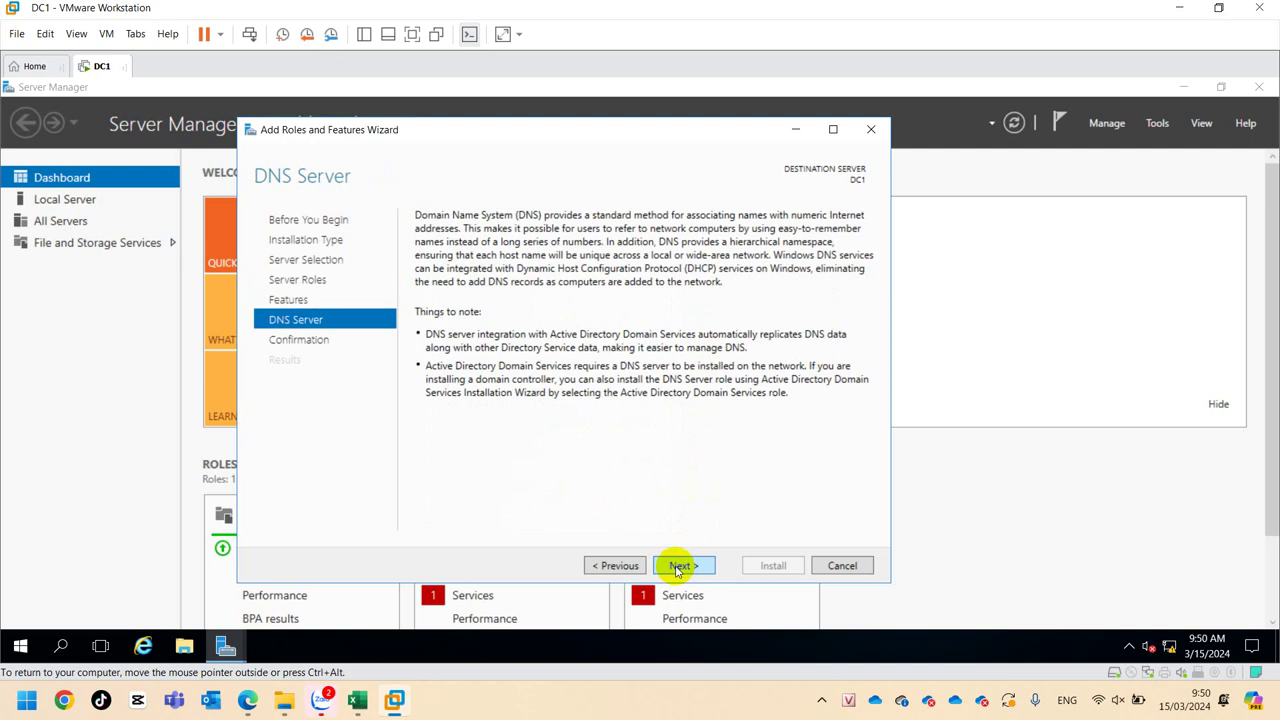
{"action": "left_click", "coordinate": [678, 566]}
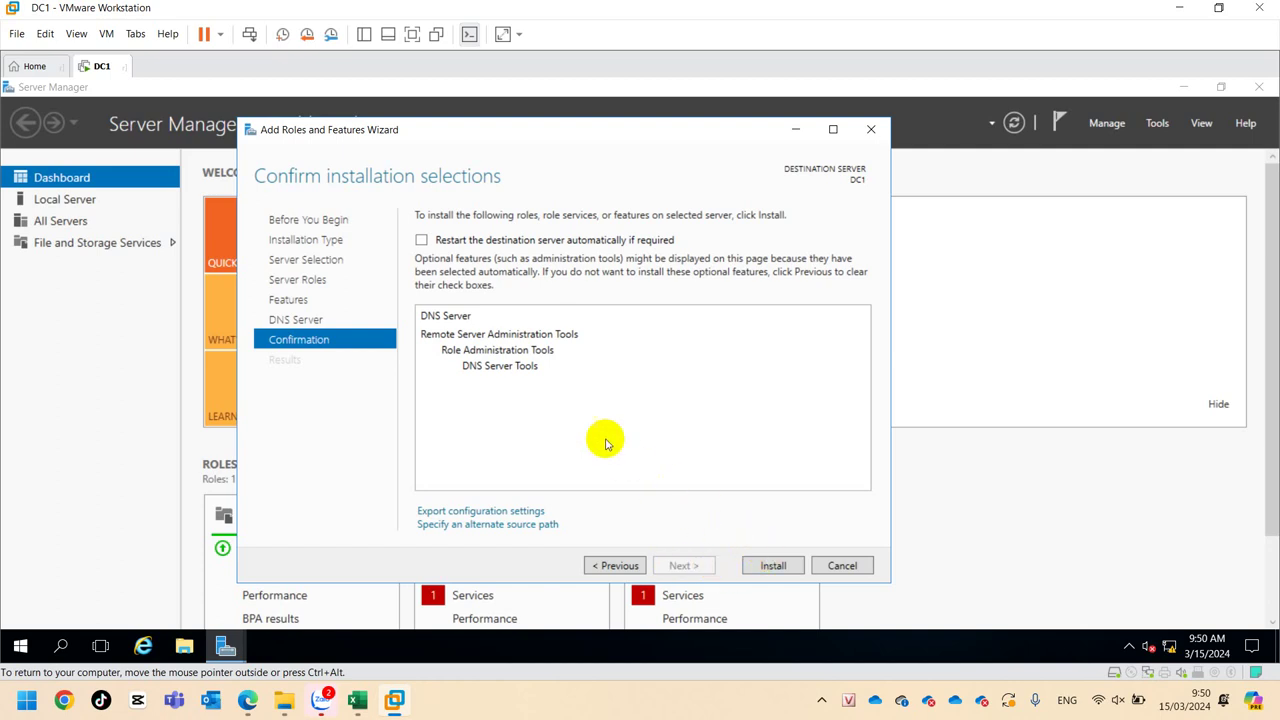
{"action": "left_click", "coordinate": [770, 570]}
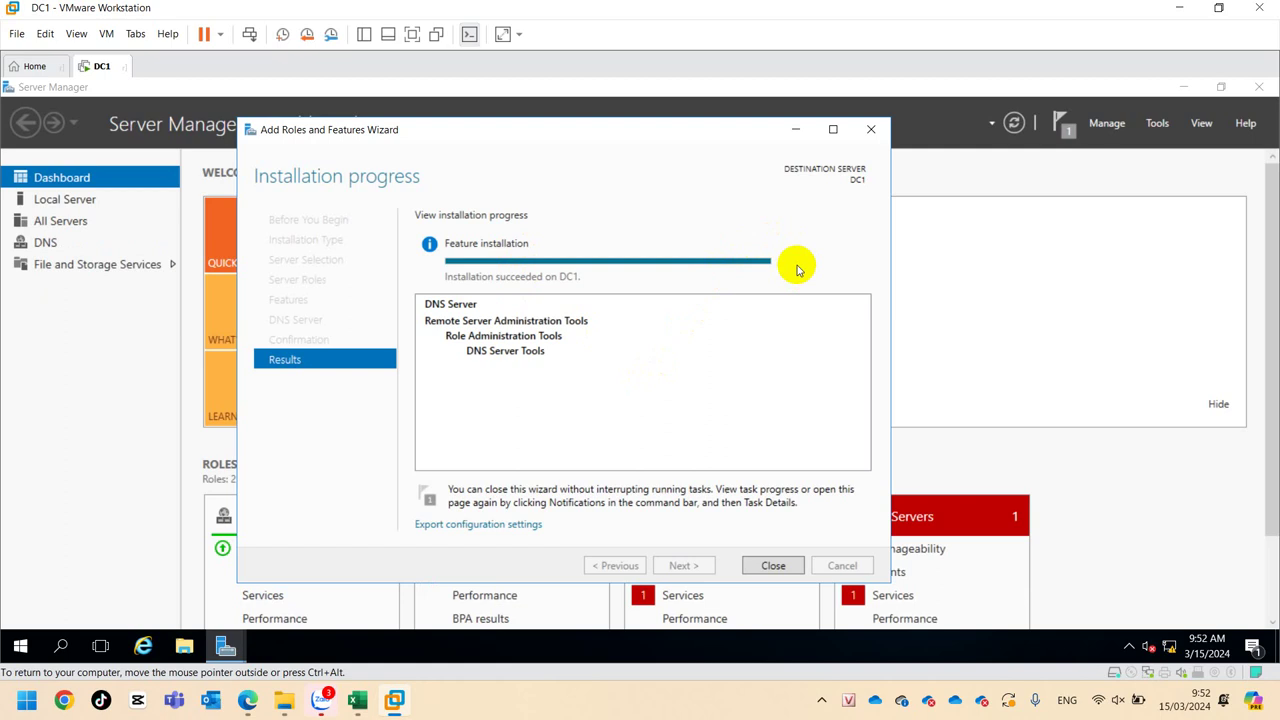
{"action": "left_click", "coordinate": [768, 567]}
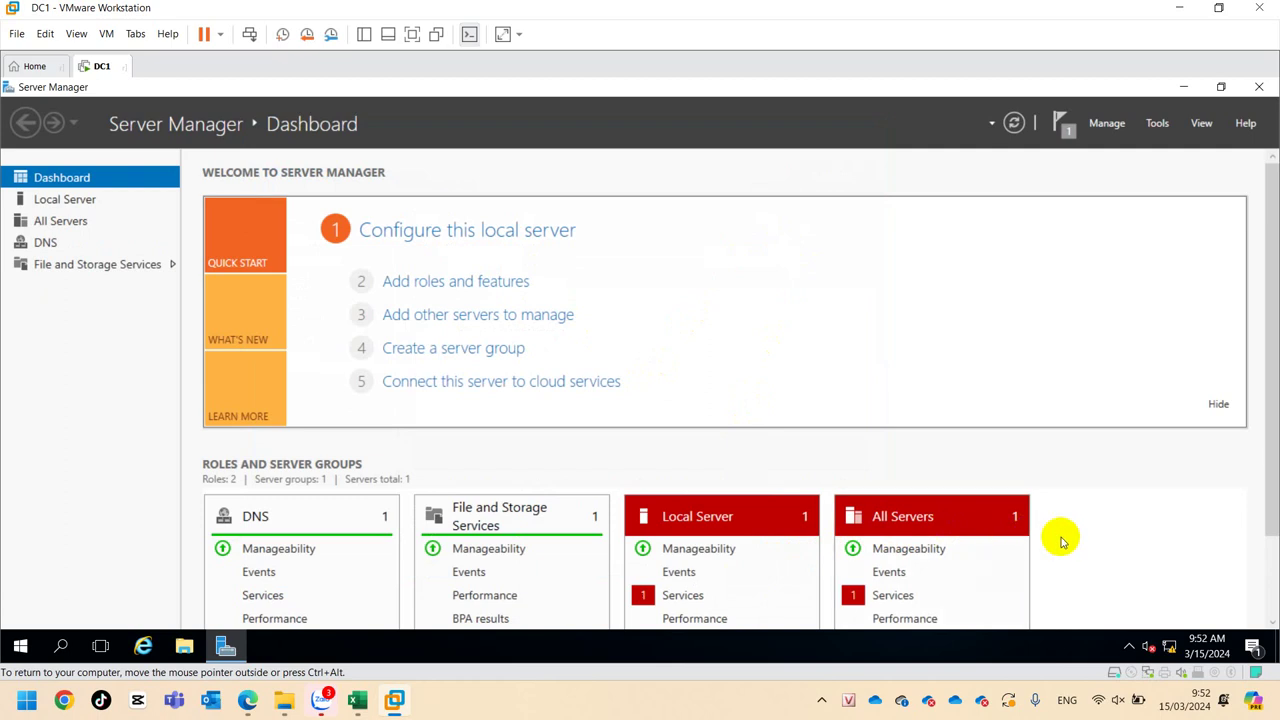
Open the DNS role page from the dashboard's roles and server groups
{"action": "scroll", "coordinate": [1062, 541], "scroll_direction": "down", "scroll_amount": 2}
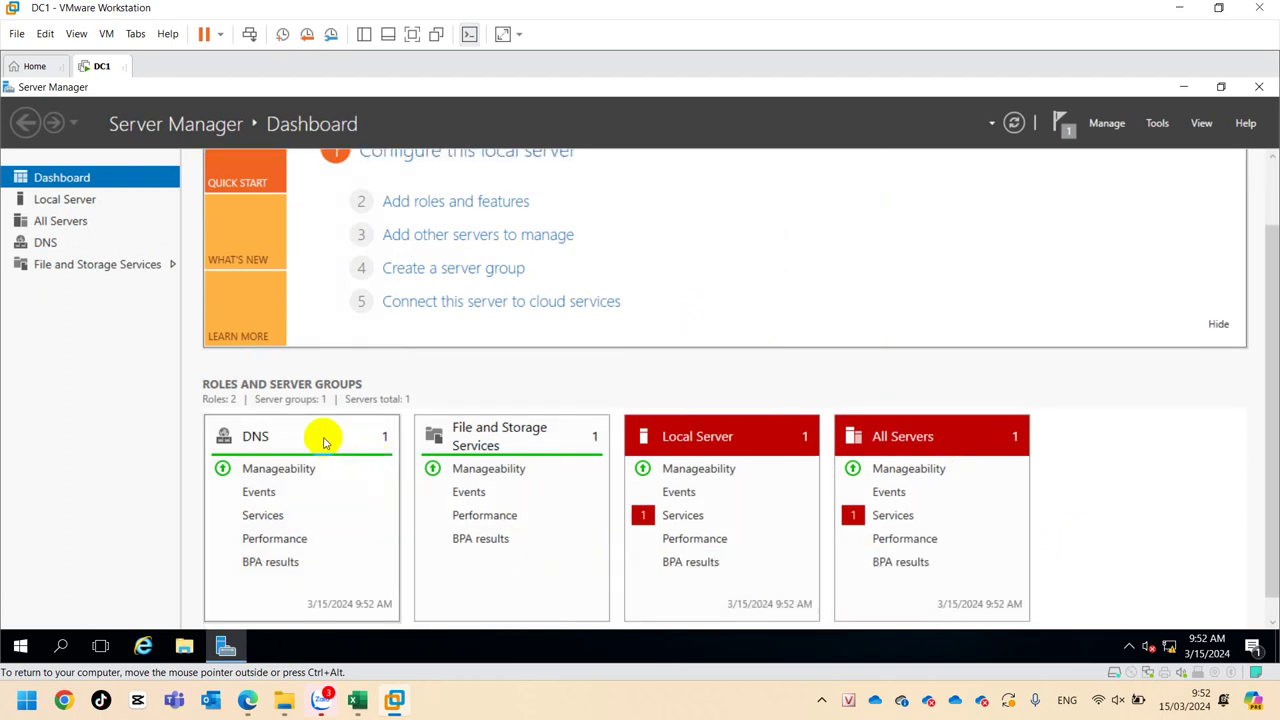
{"action": "scroll", "coordinate": [318, 450], "scroll_direction": "down", "scroll_amount": 1}
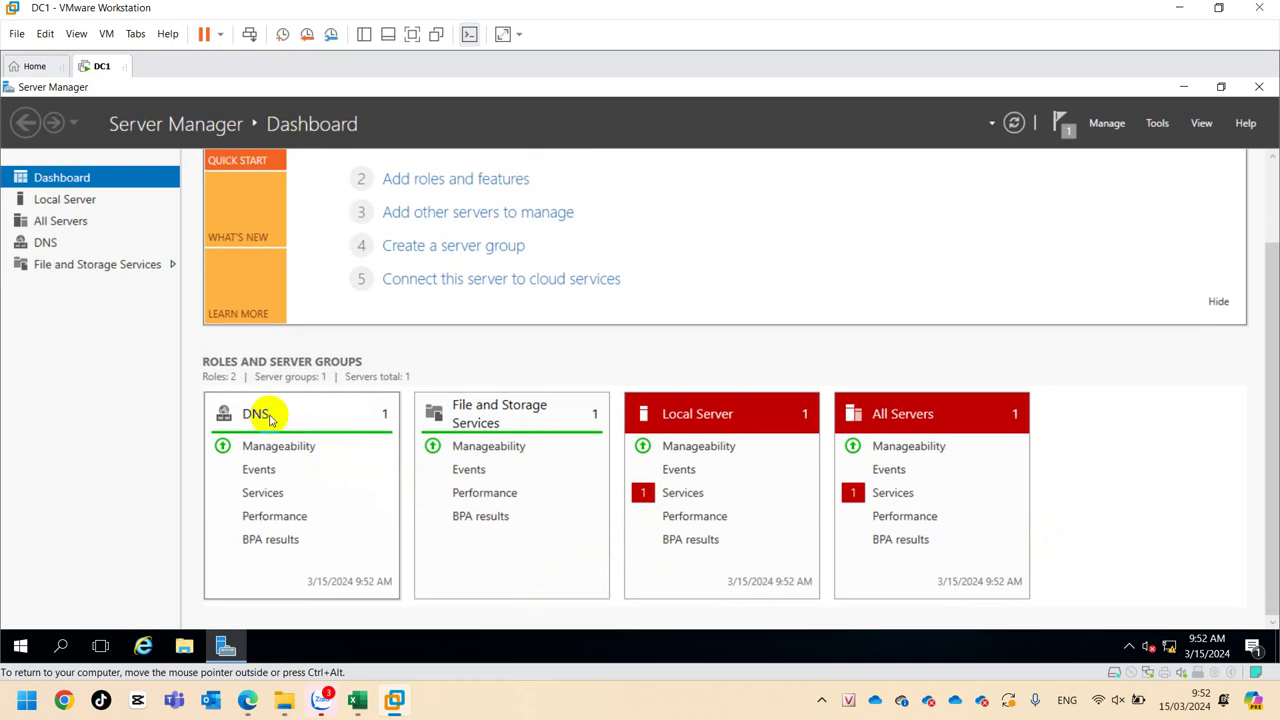
{"action": "left_click", "coordinate": [256, 414]}
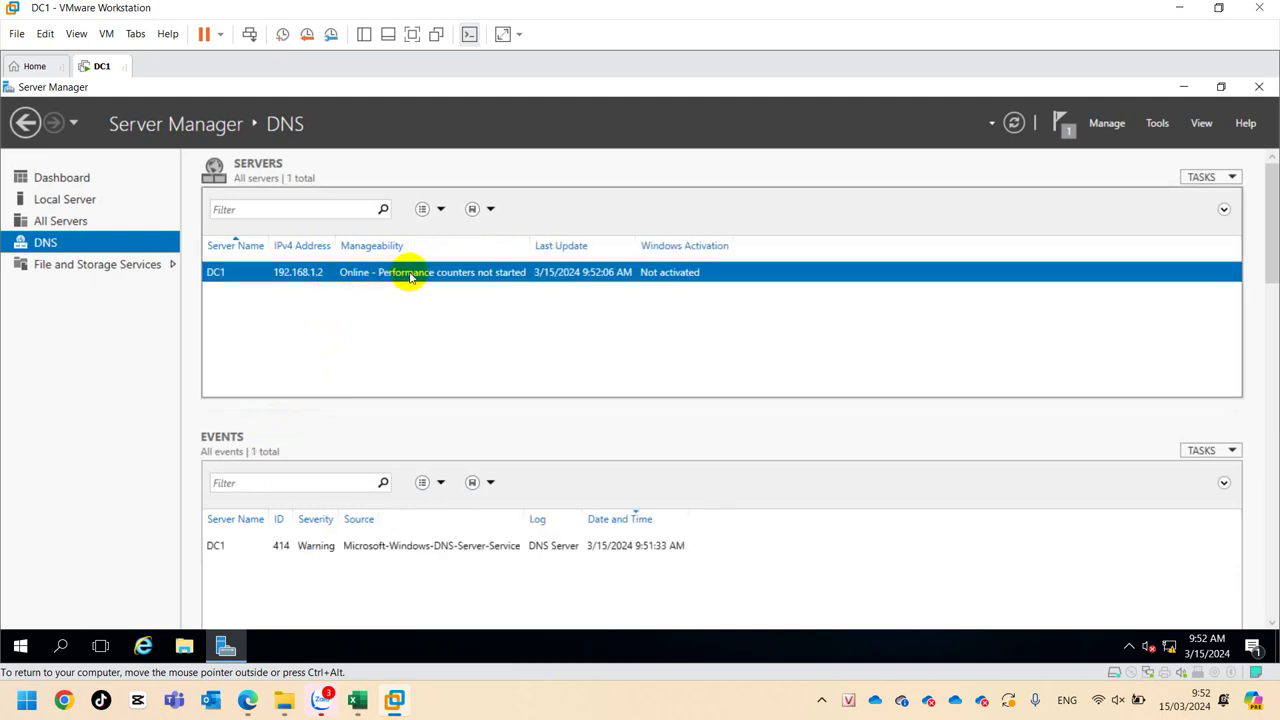
Open the DNS management console for the server and maximize its window
{"action": "scroll", "coordinate": [477, 349], "scroll_direction": "down", "scroll_amount": 1}
{"action": "scroll", "coordinate": [506, 325], "scroll_direction": "up", "scroll_amount": 1}
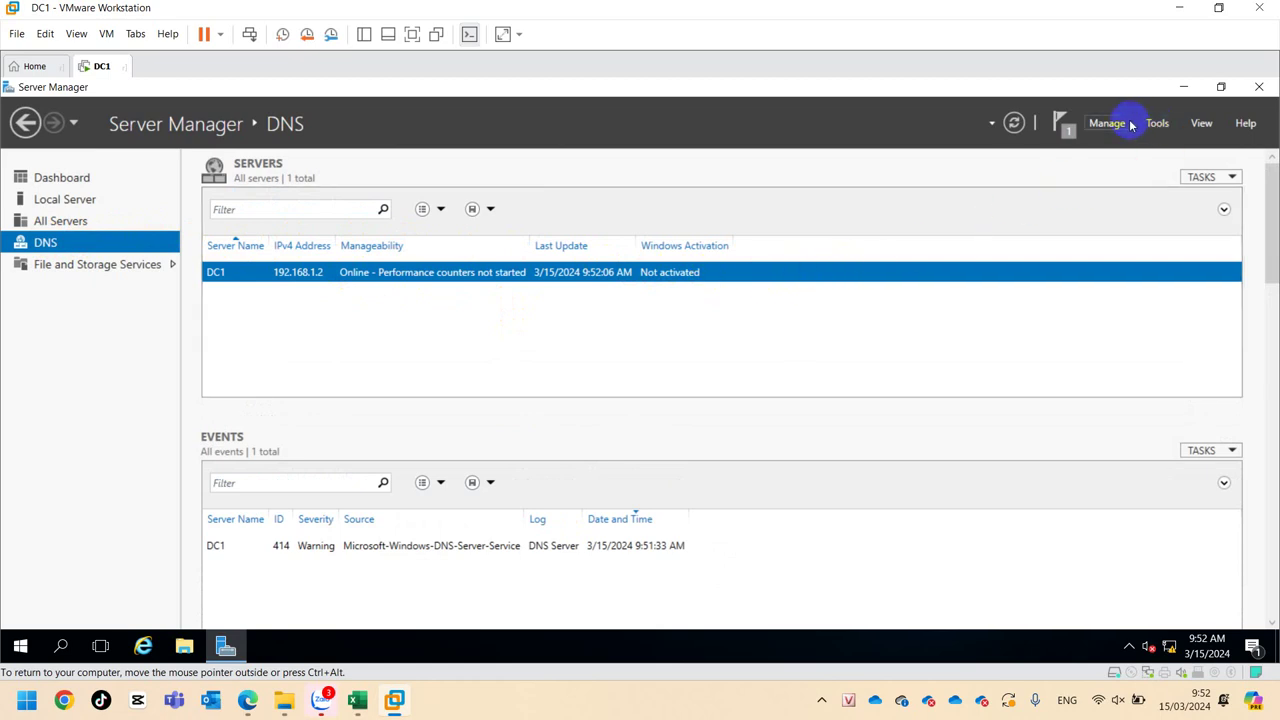
{"action": "left_click", "coordinate": [1157, 125]}
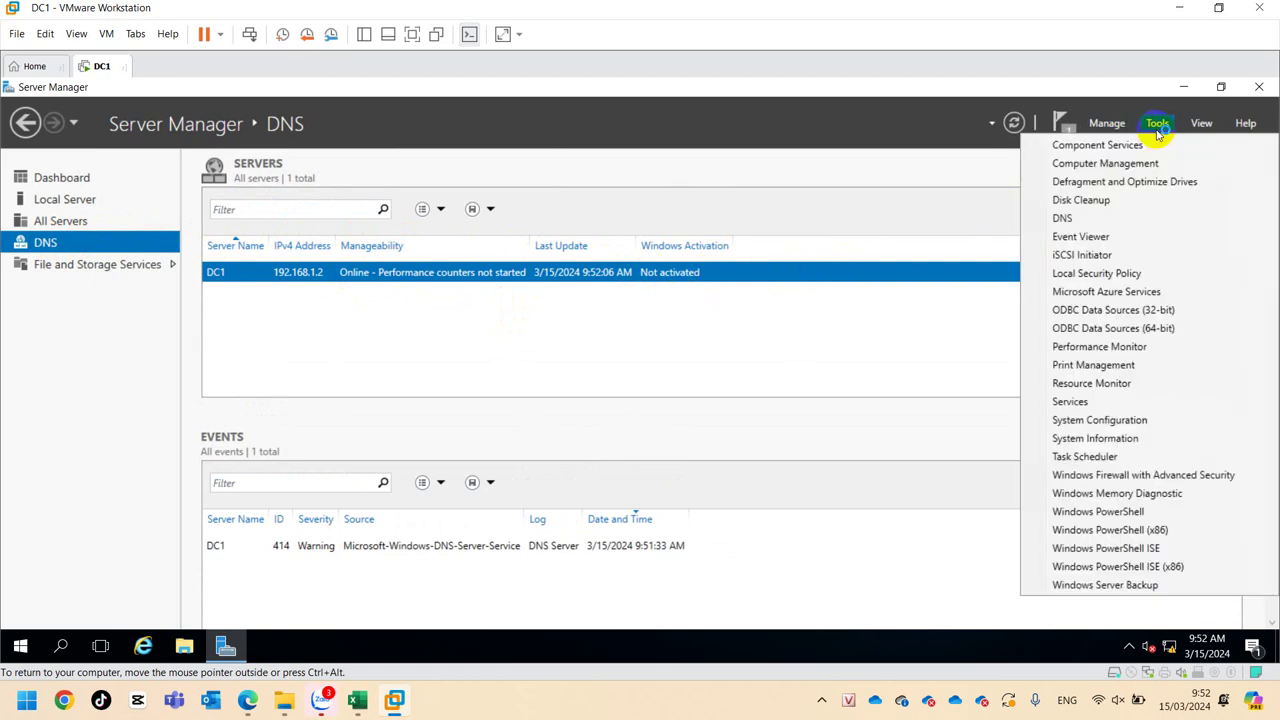
{"action": "left_click", "coordinate": [1087, 219]}
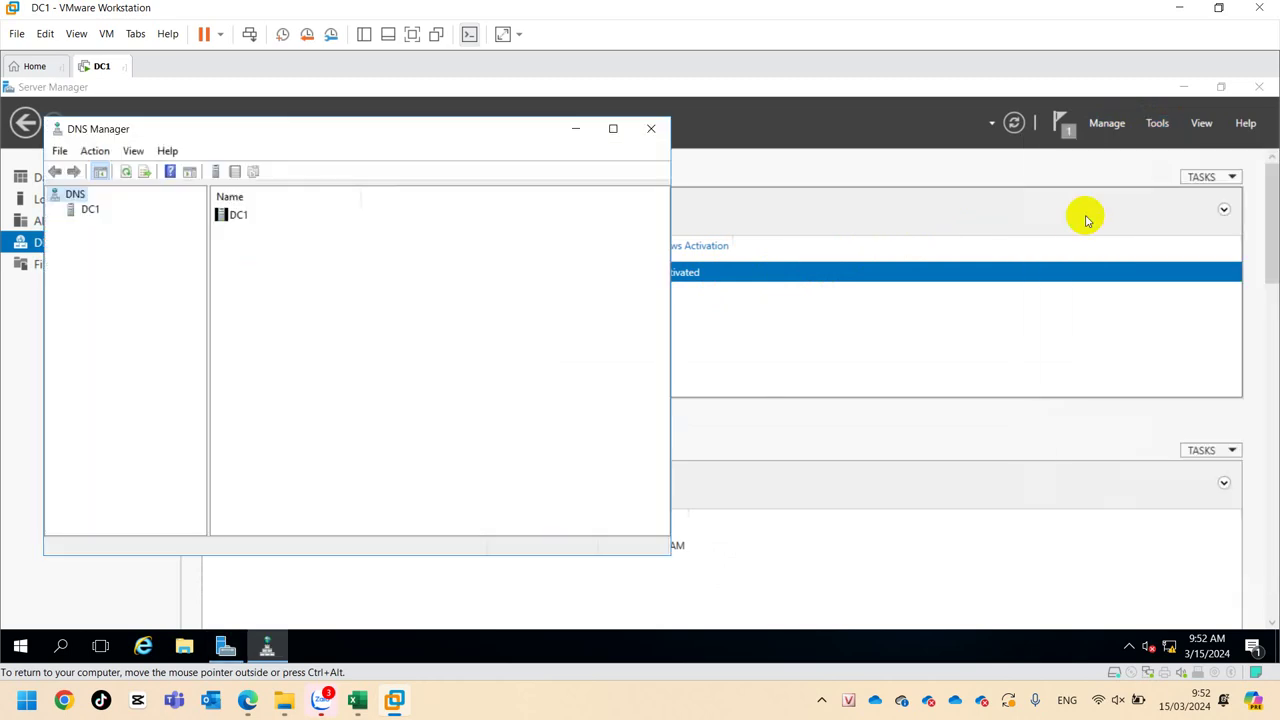
{"action": "left_click", "coordinate": [613, 128]}
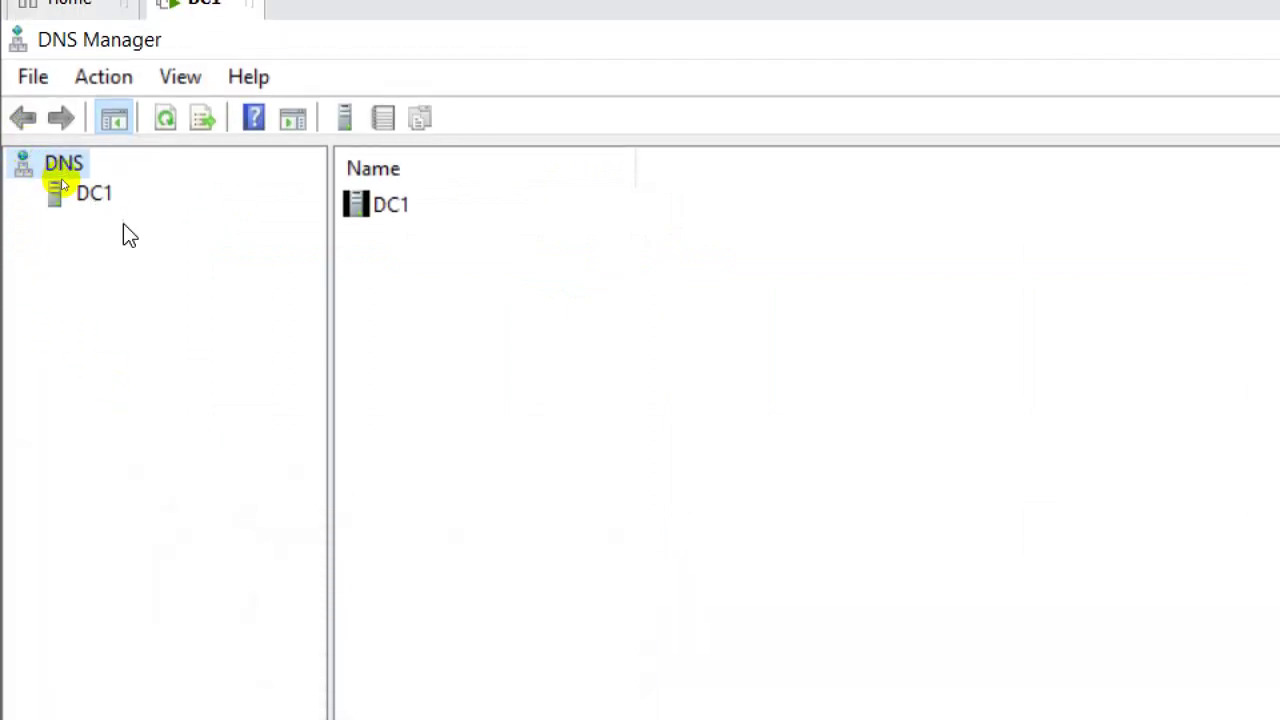
Expand the DC1 server in the console tree and examine its Forward Lookup Zones and Reverse Lookup Zones
{"action": "left_click", "coordinate": [99, 199]}
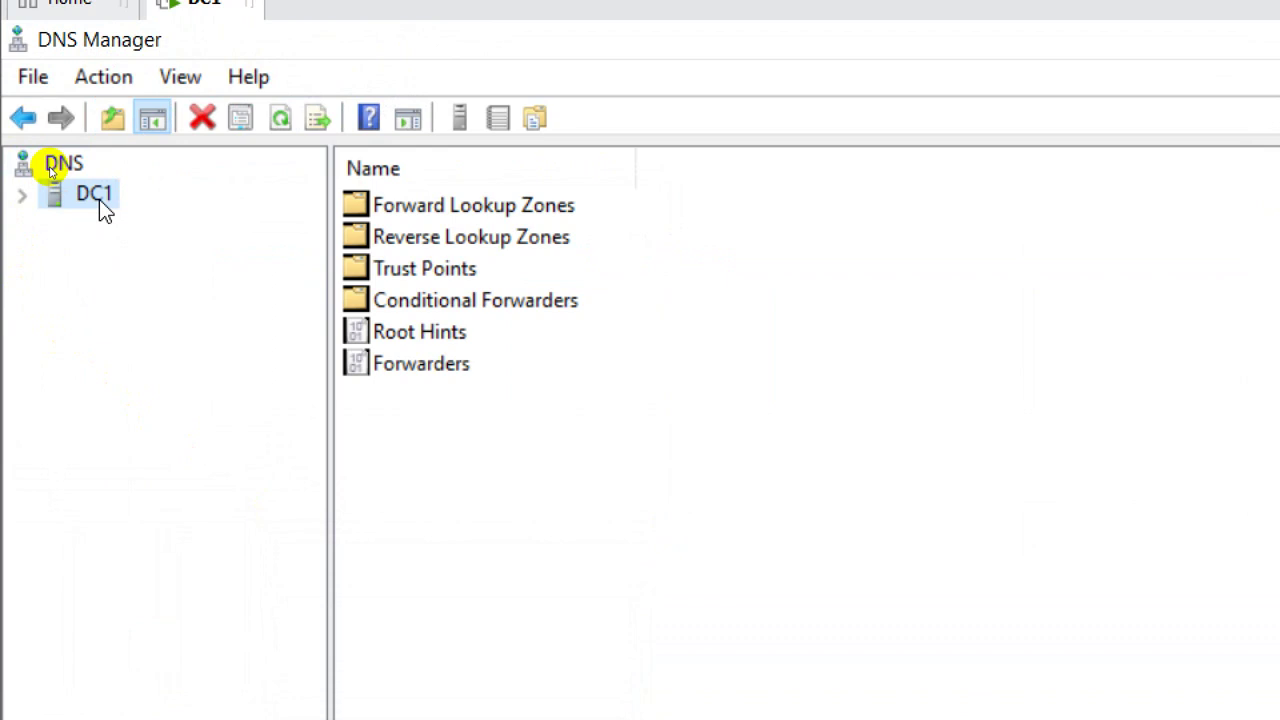
{"action": "double_click", "coordinate": [99, 199]}
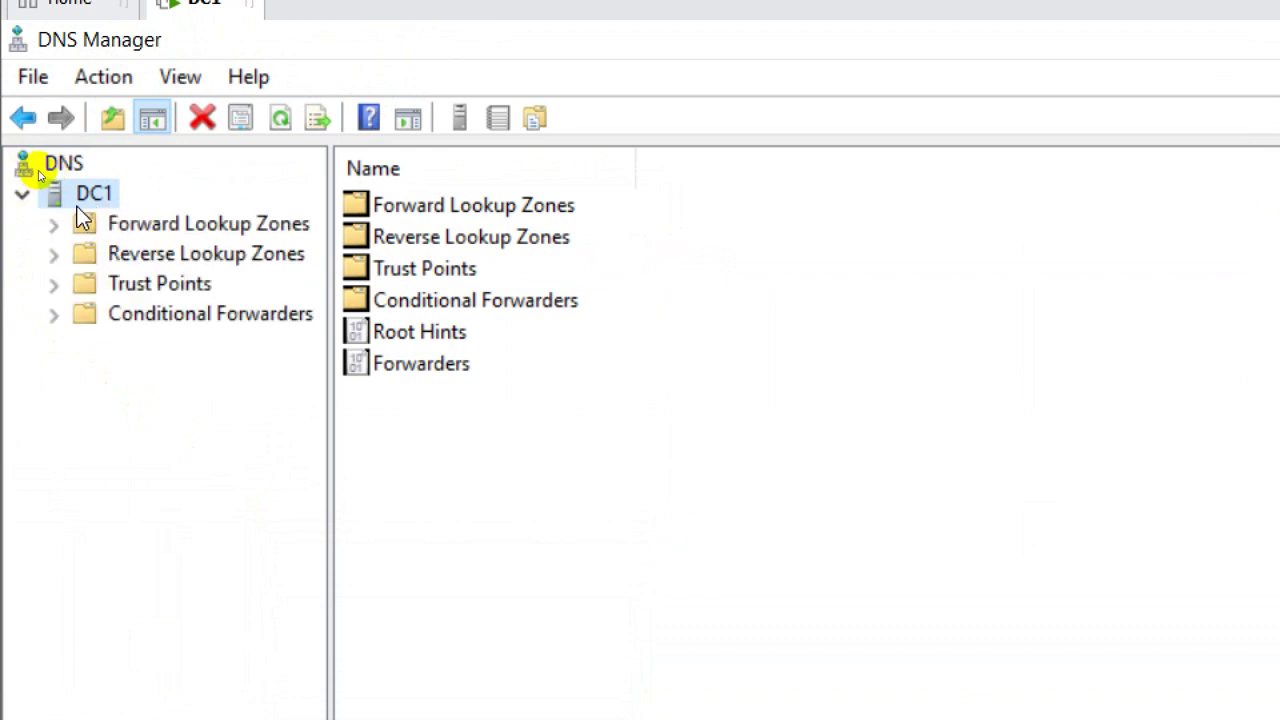
{"action": "left_click", "coordinate": [94, 230]}
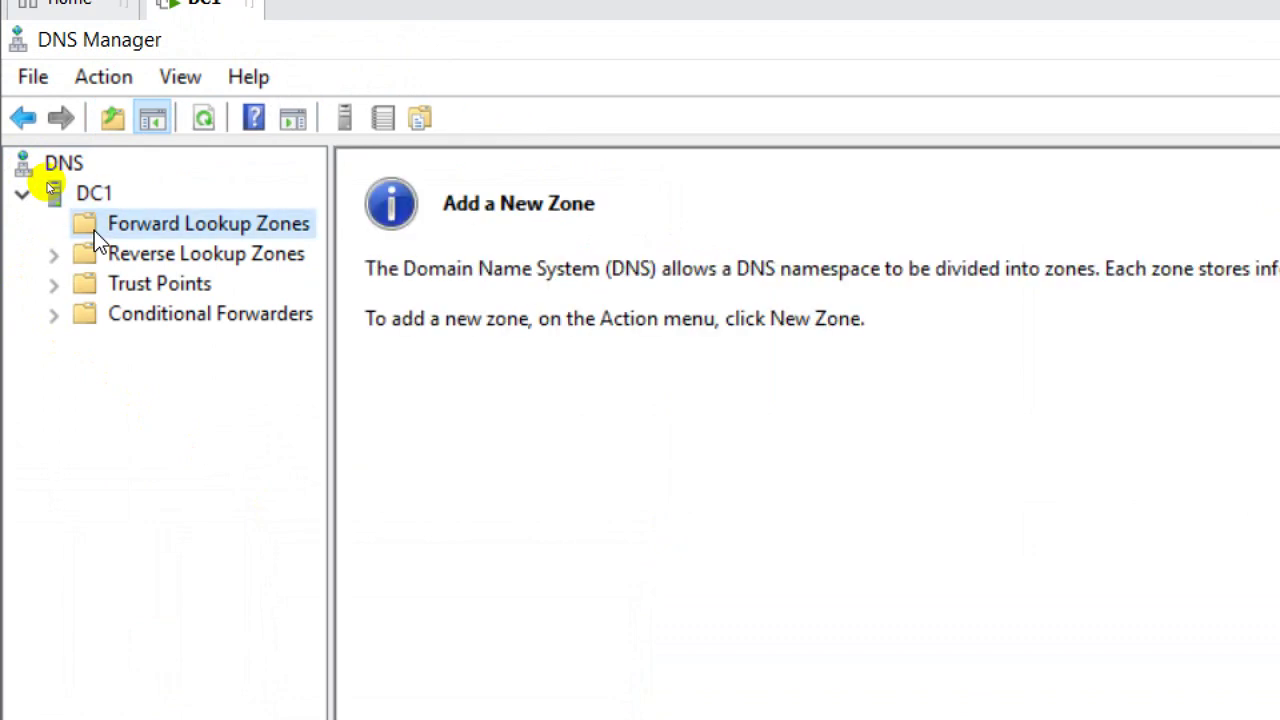
{"action": "left_click", "coordinate": [123, 254]}
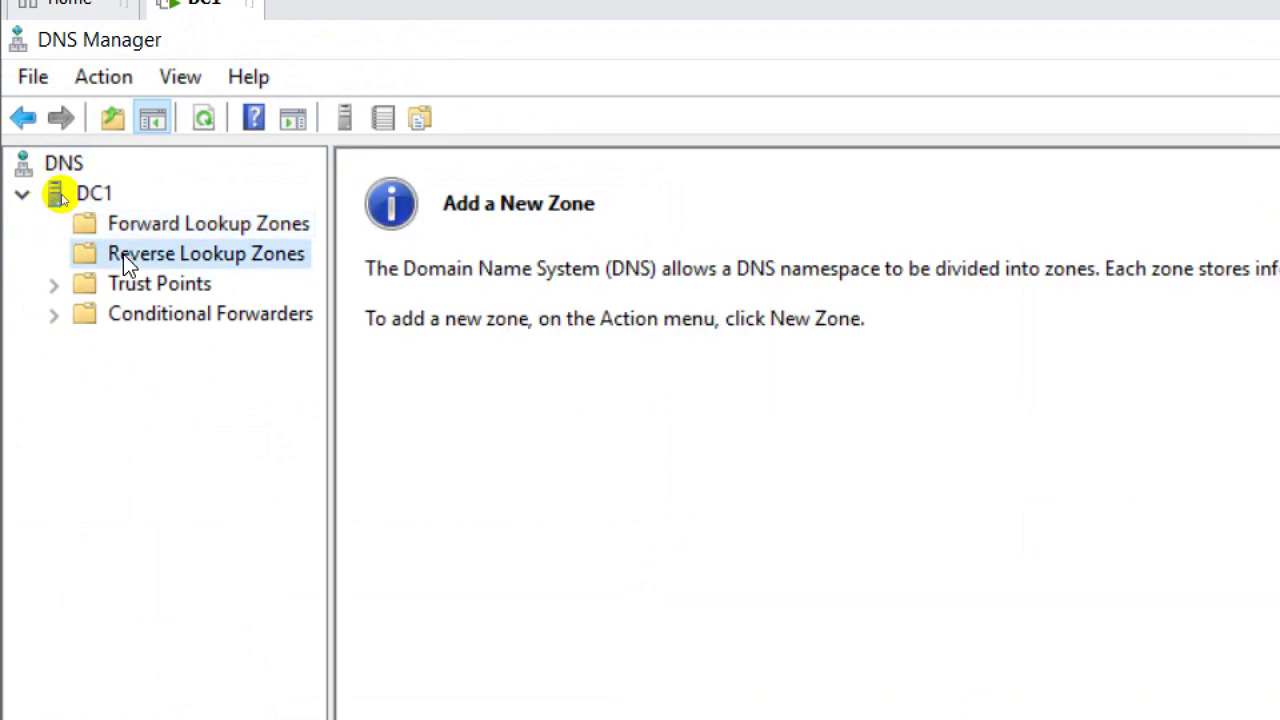
Start a new zone under Forward Lookup Zones and choose Primary zone as its type
{"action": "left_click", "coordinate": [148, 228]}
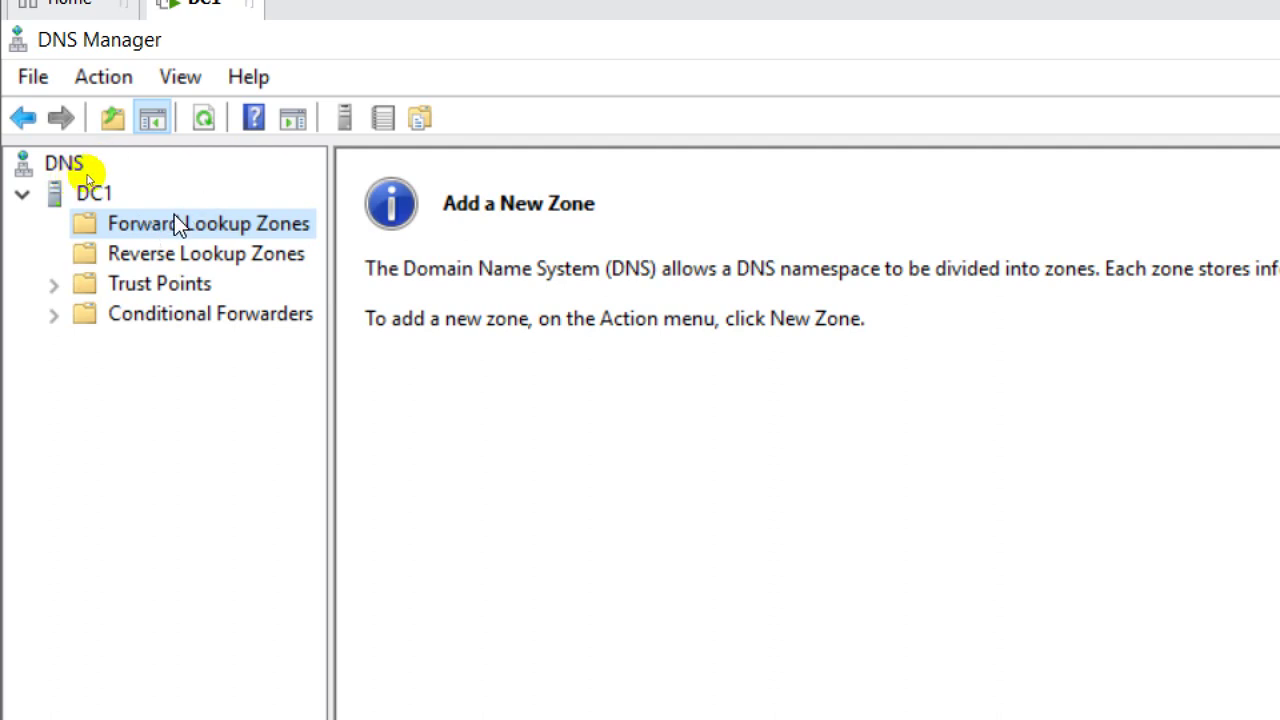
{"action": "right_click", "coordinate": [174, 214]}
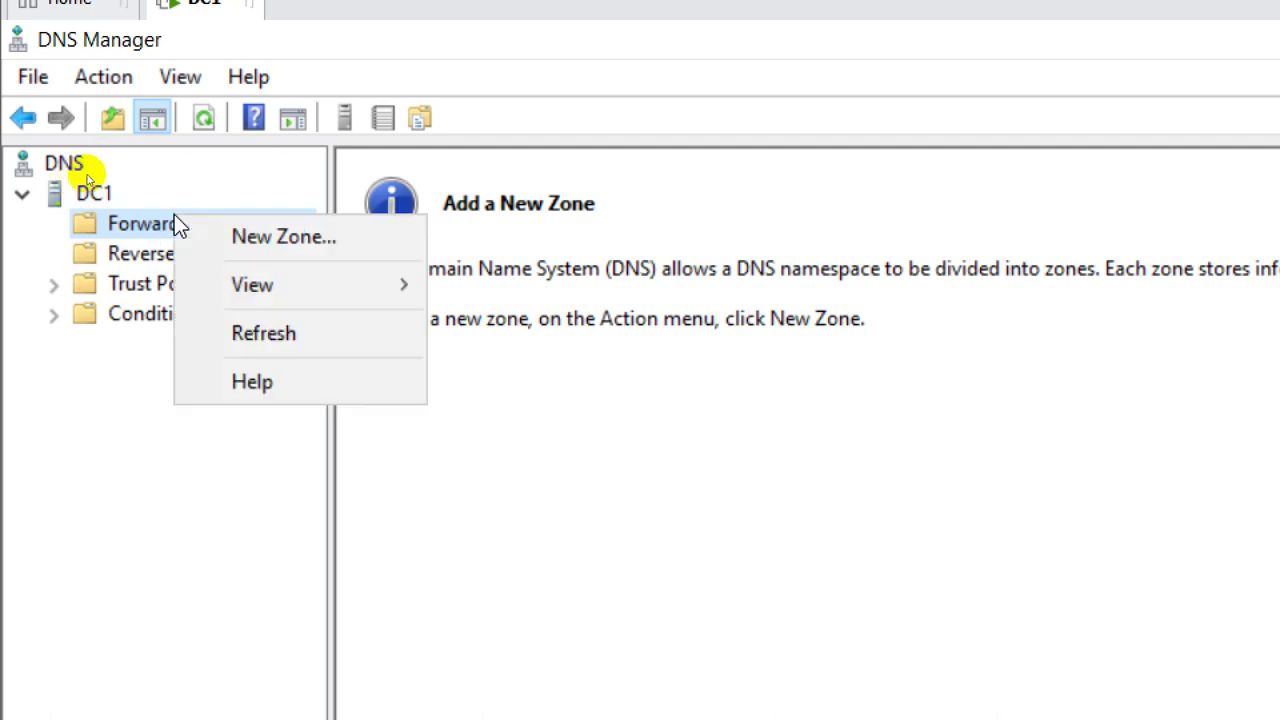
{"action": "left_click", "coordinate": [330, 246]}
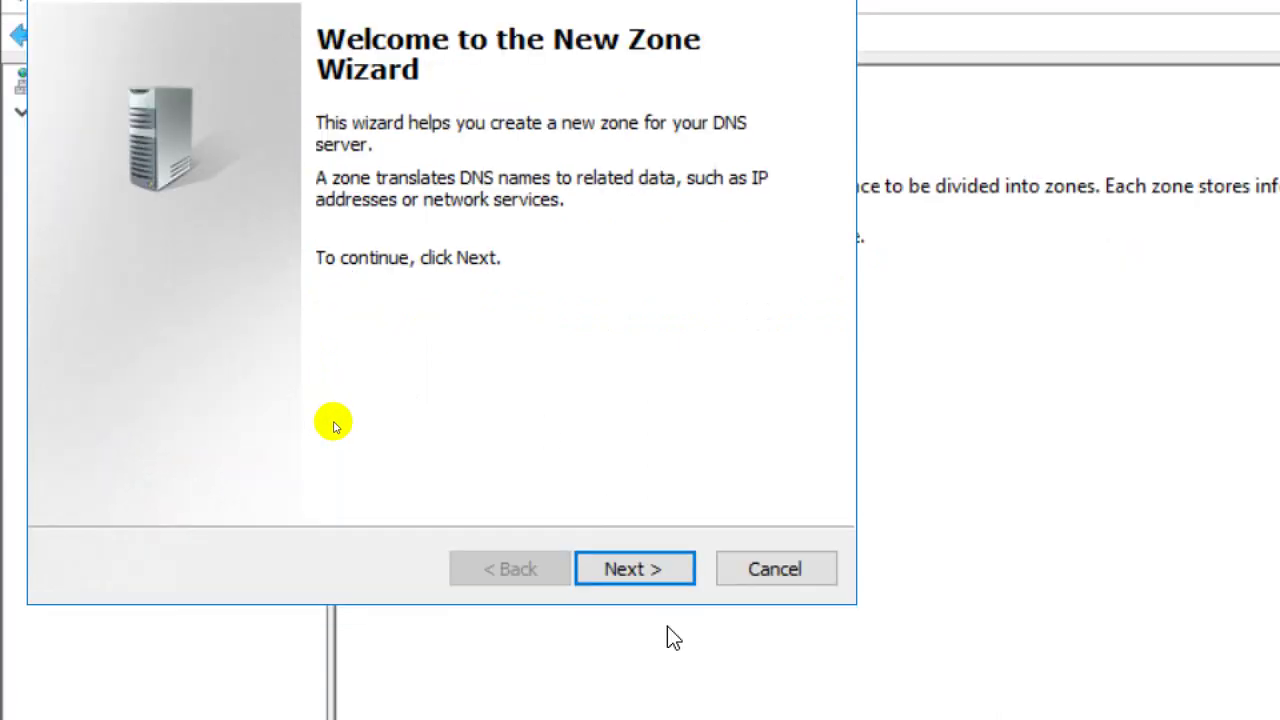
{"action": "left_click", "coordinate": [659, 580]}
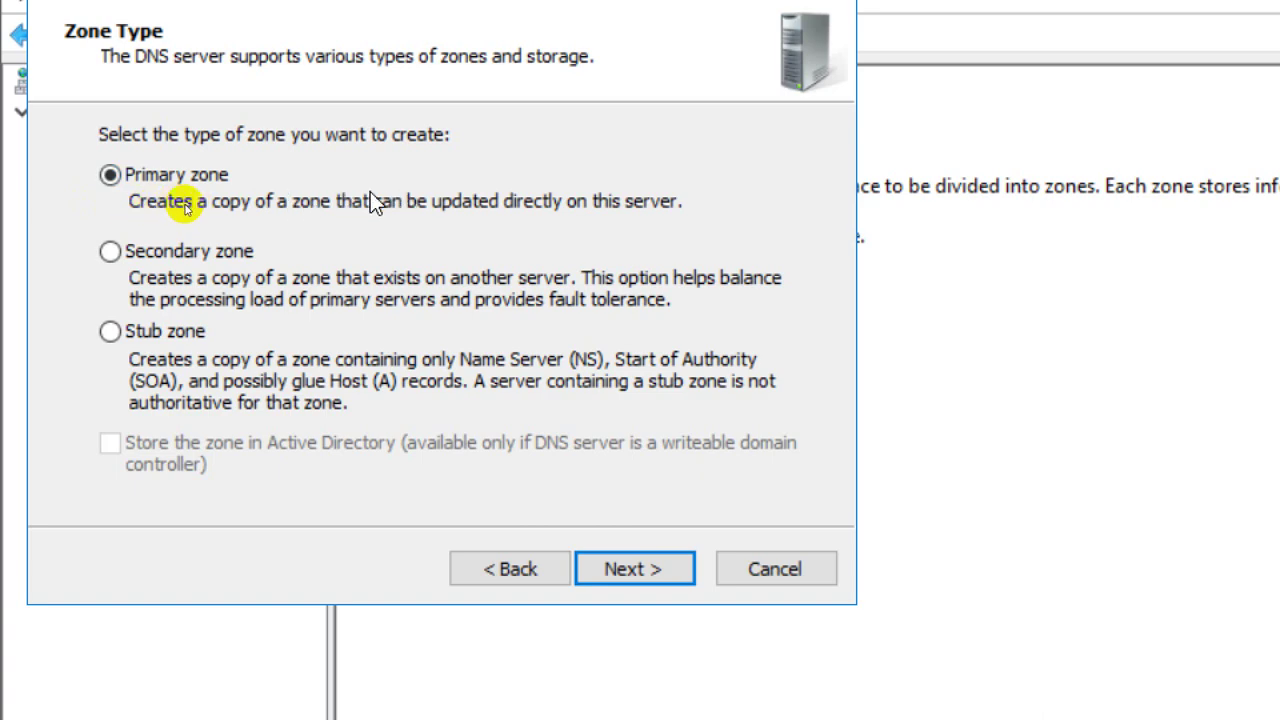
{"action": "left_click", "coordinate": [630, 580]}
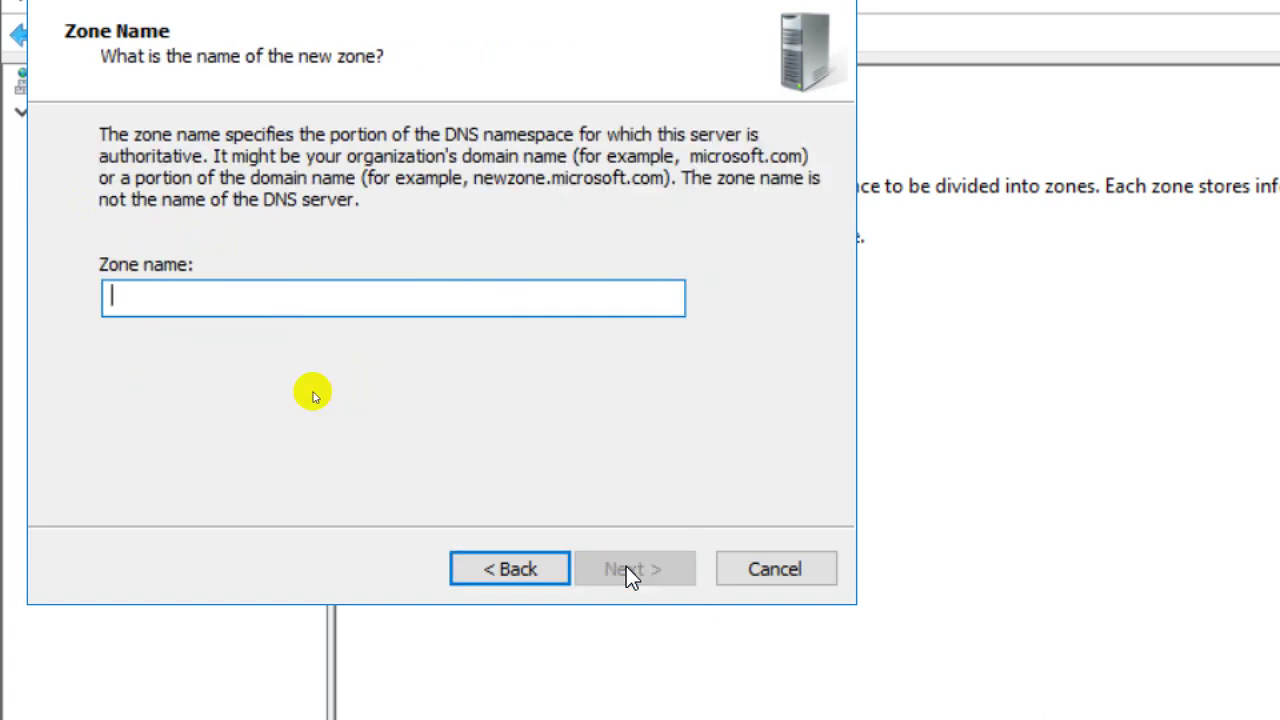
Name the new forward lookup zone imcquangbinh.com and continue to the zone file settings
{"action": "type", "text": "imcbinh"}
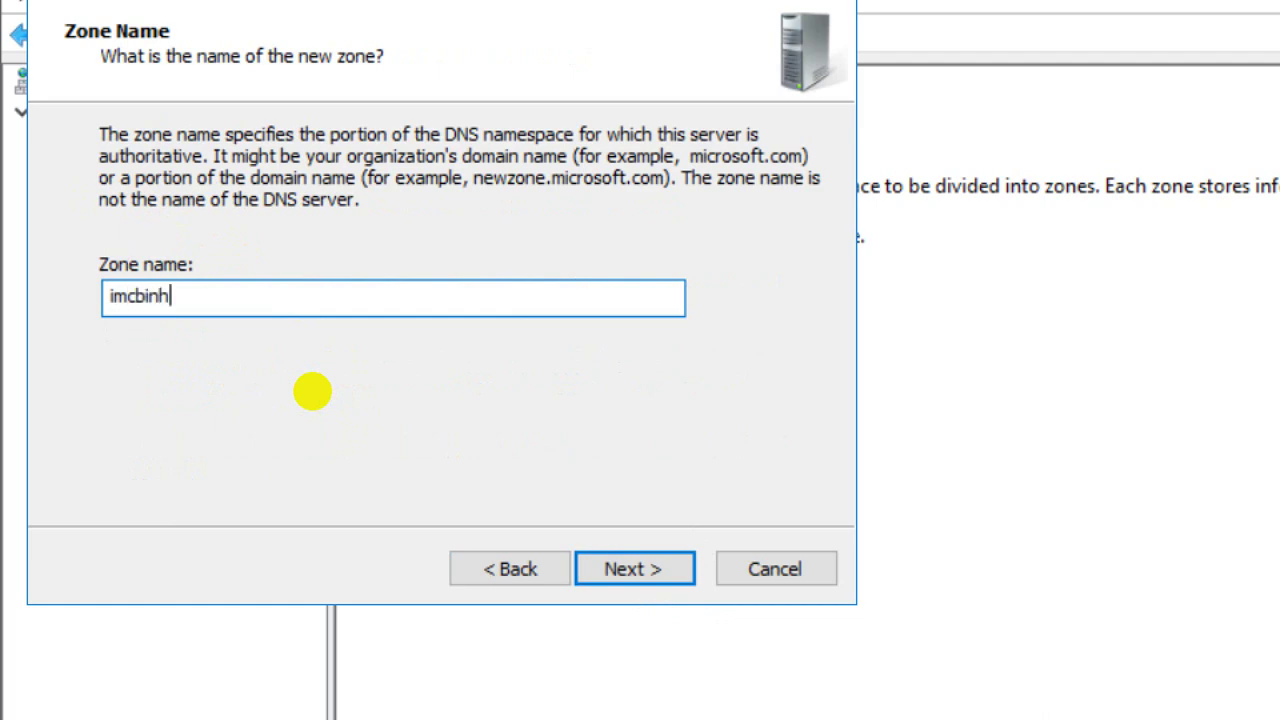
{"action": "key", "text": "BackSpace"}
{"action": "key", "text": "BackSpace"}
{"action": "key", "text": "BackSpace"}
{"action": "key", "text": "BackSpace"}
{"action": "type", "text": "quangbinh.com"}
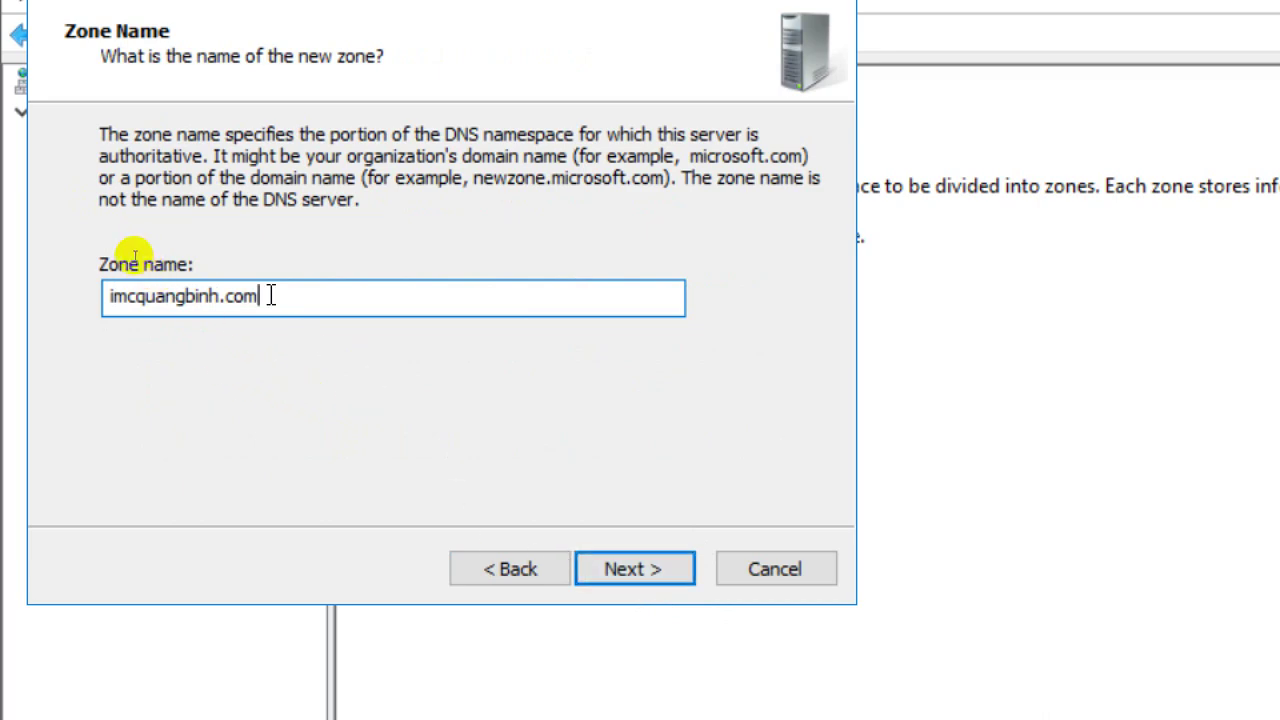
{"action": "left_click_drag", "start_coordinate": [266, 296], "coordinate": [63, 295]}
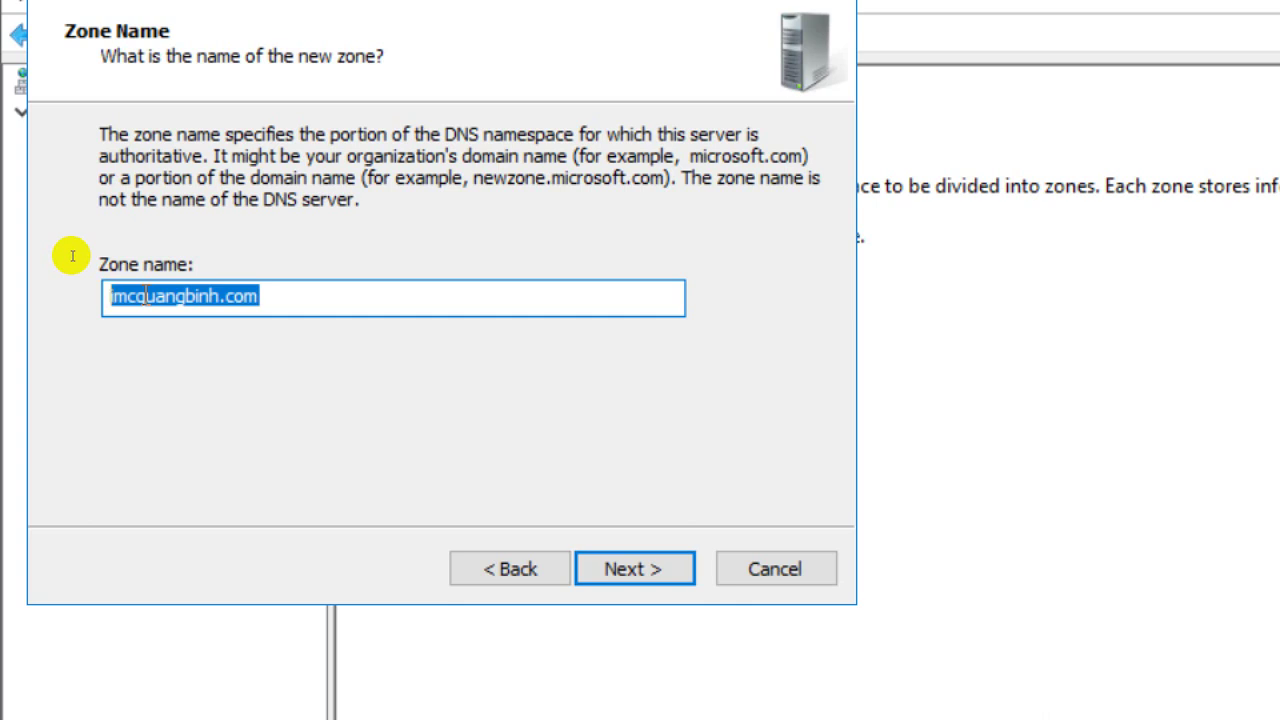
{"action": "left_click", "coordinate": [694, 574]}
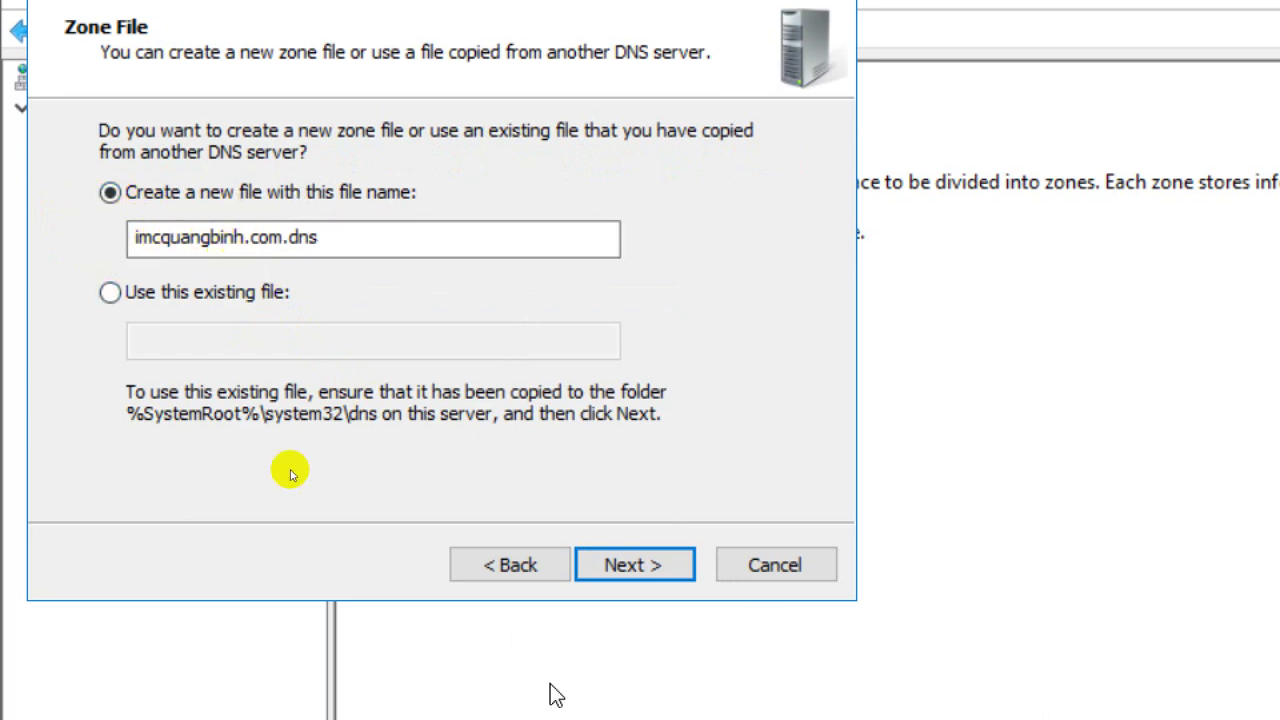
Keep the new zone file imcquangbinh.com.dns and allow both nonsecure and secure dynamic updates
{"action": "left_click", "coordinate": [654, 577]}
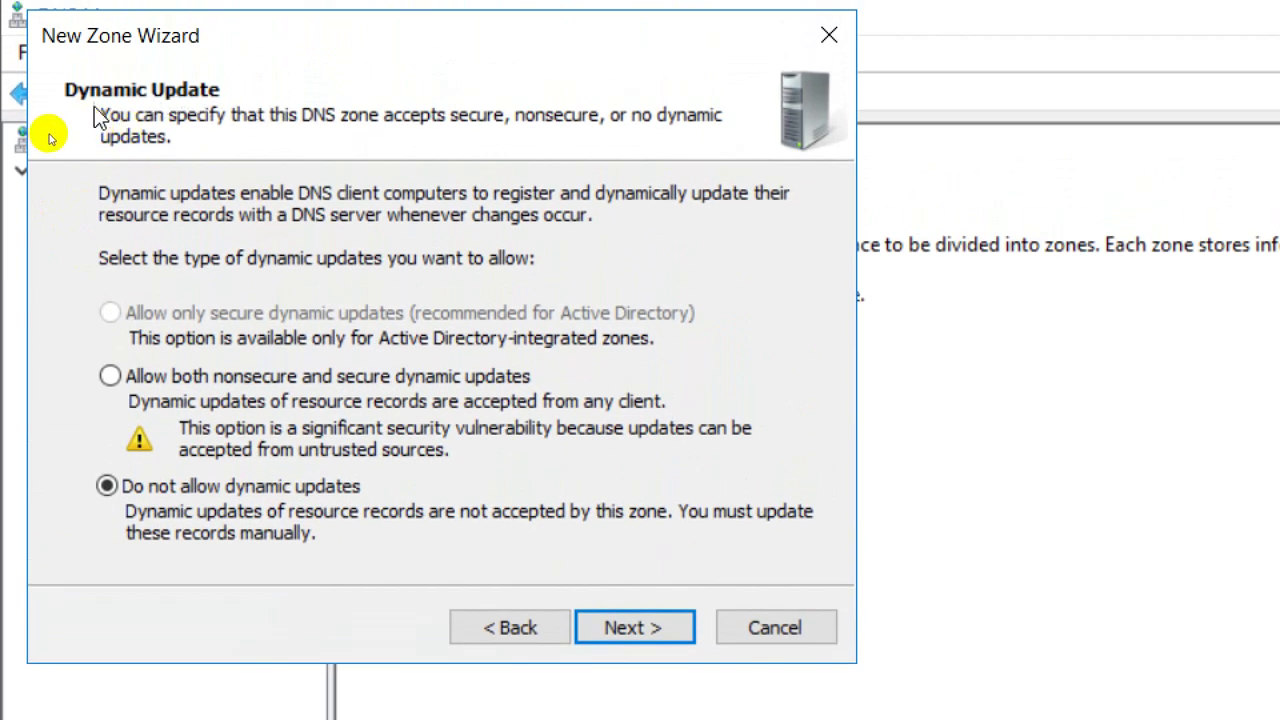
{"action": "left_click", "coordinate": [158, 381]}
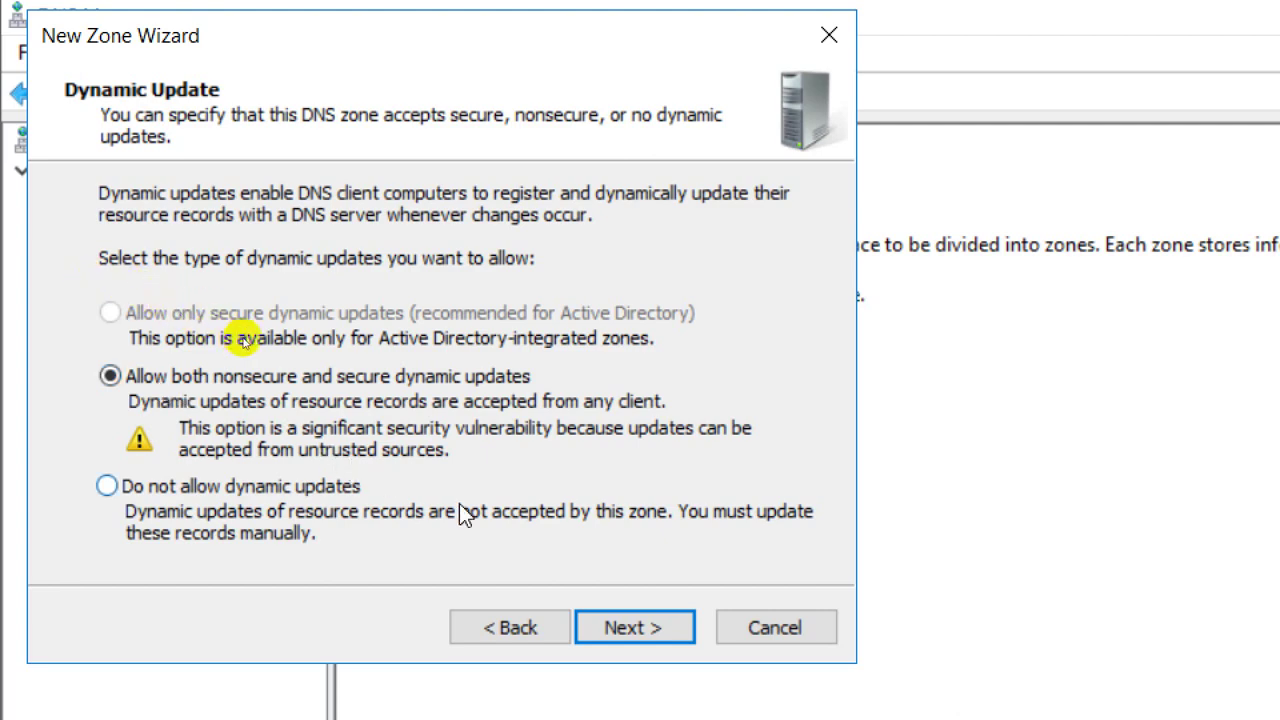
{"action": "left_click", "coordinate": [630, 632]}
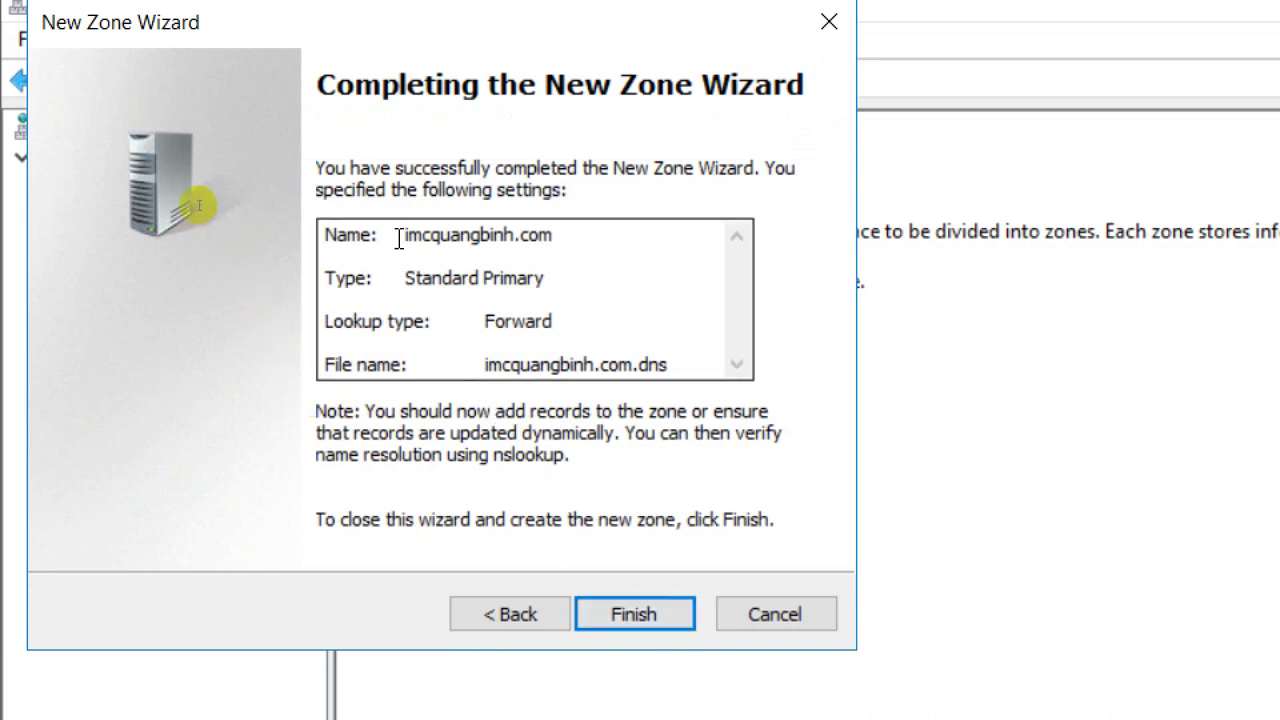
Review the zone's name, type and lookup type in the wizard summary, and finish creating the zone
{"action": "left_click_drag", "start_coordinate": [399, 238], "coordinate": [555, 232]}
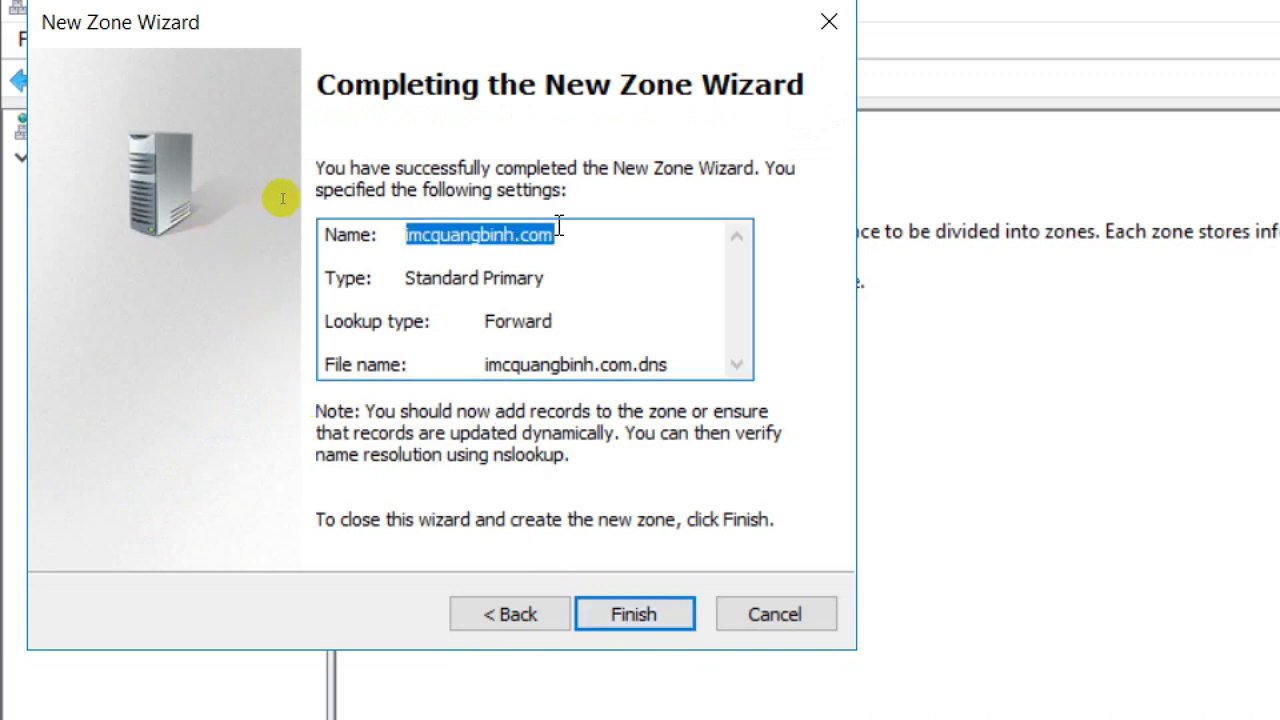
{"action": "left_click", "coordinate": [594, 226]}
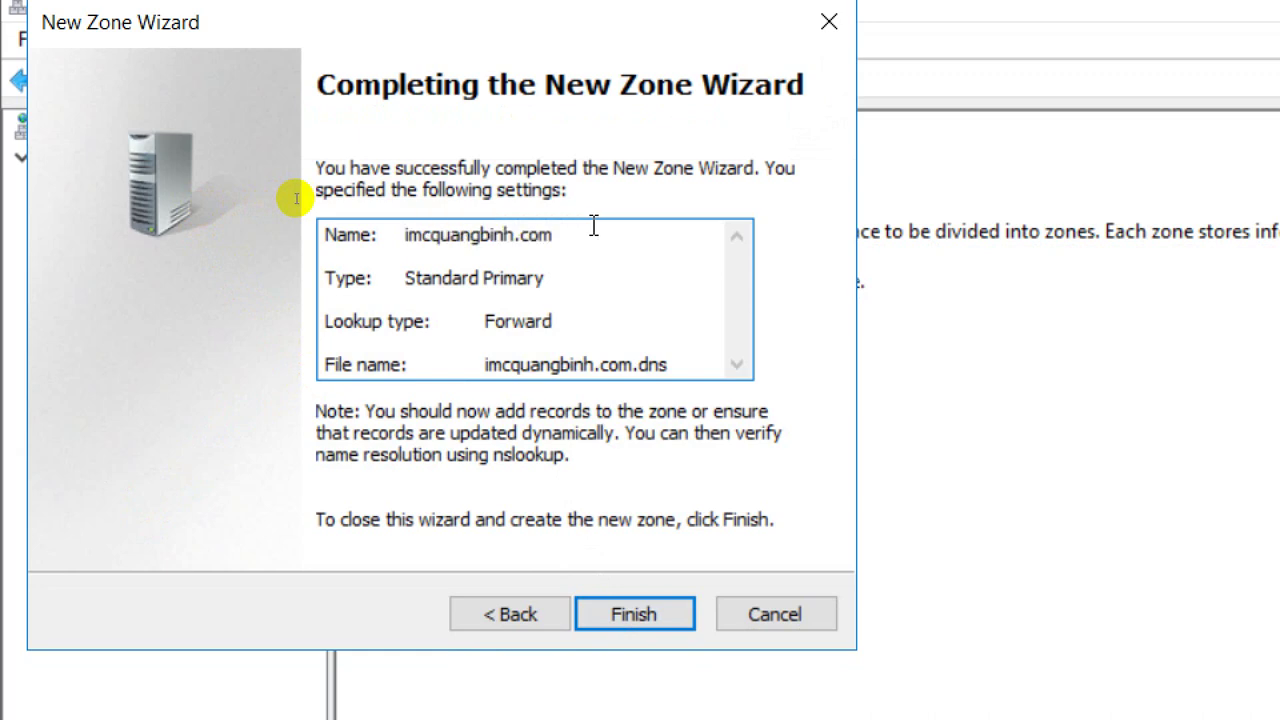
{"action": "double_click", "coordinate": [528, 277]}
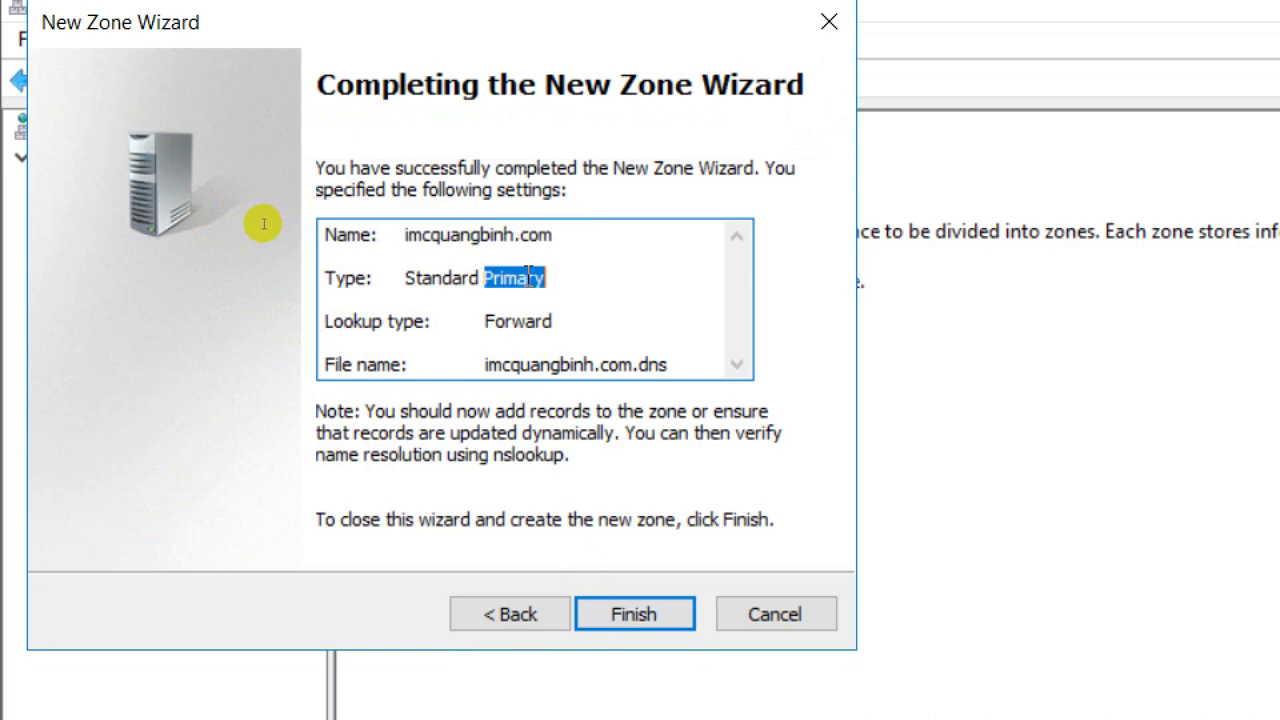
{"action": "left_click", "coordinate": [508, 326]}
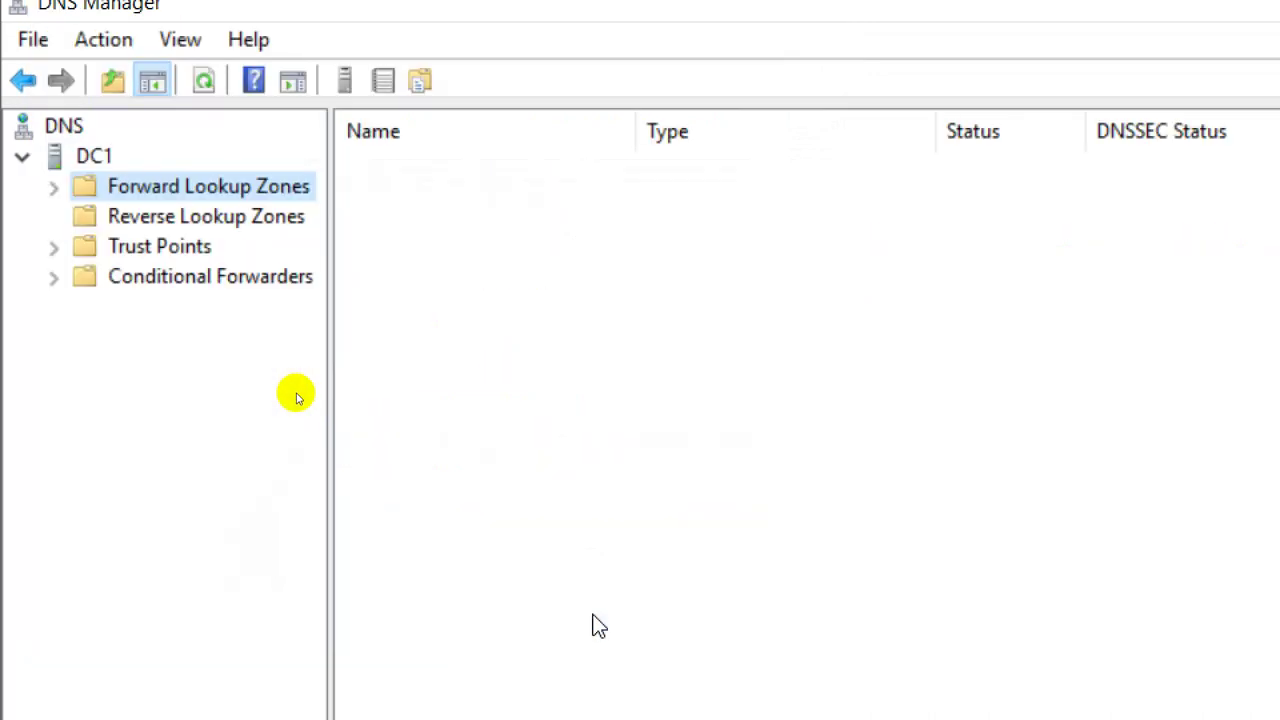
{"action": "left_click", "coordinate": [595, 622]}
Open the imcquangbinh.com zone and start a new host (A or AAAA) record named server1
{"action": "double_click", "coordinate": [436, 172]}
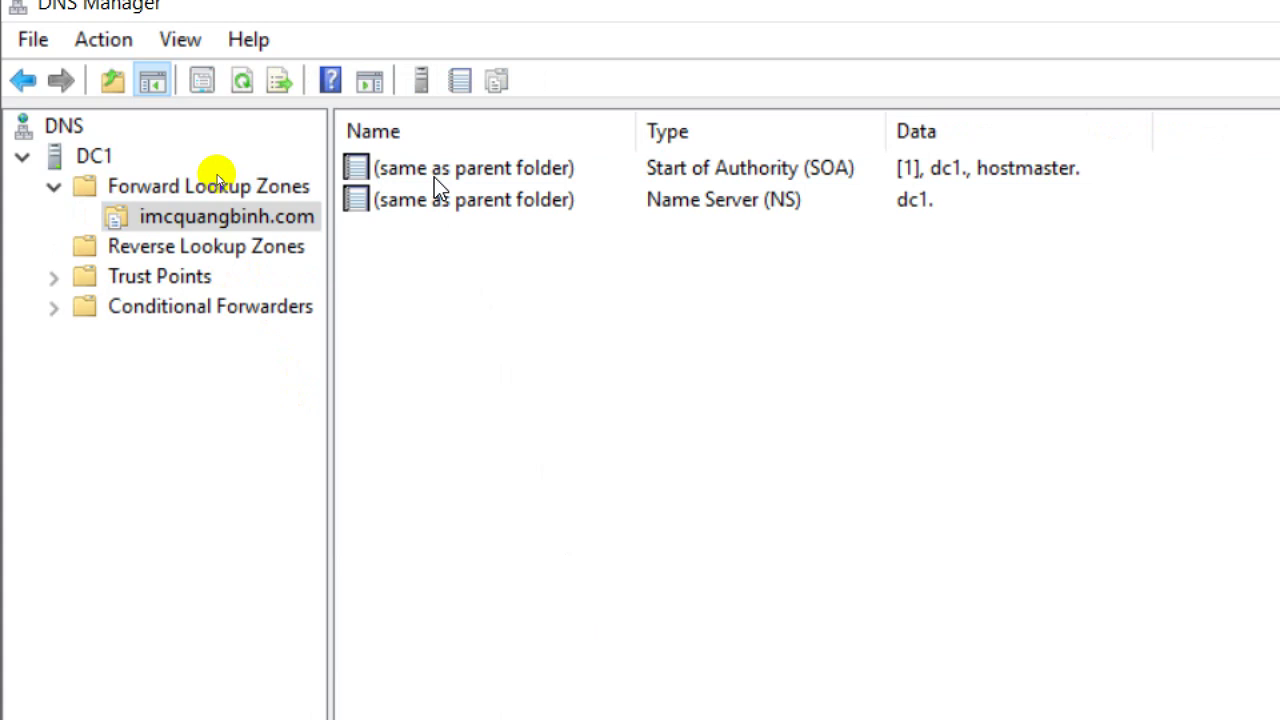
{"action": "left_click", "coordinate": [272, 214]}
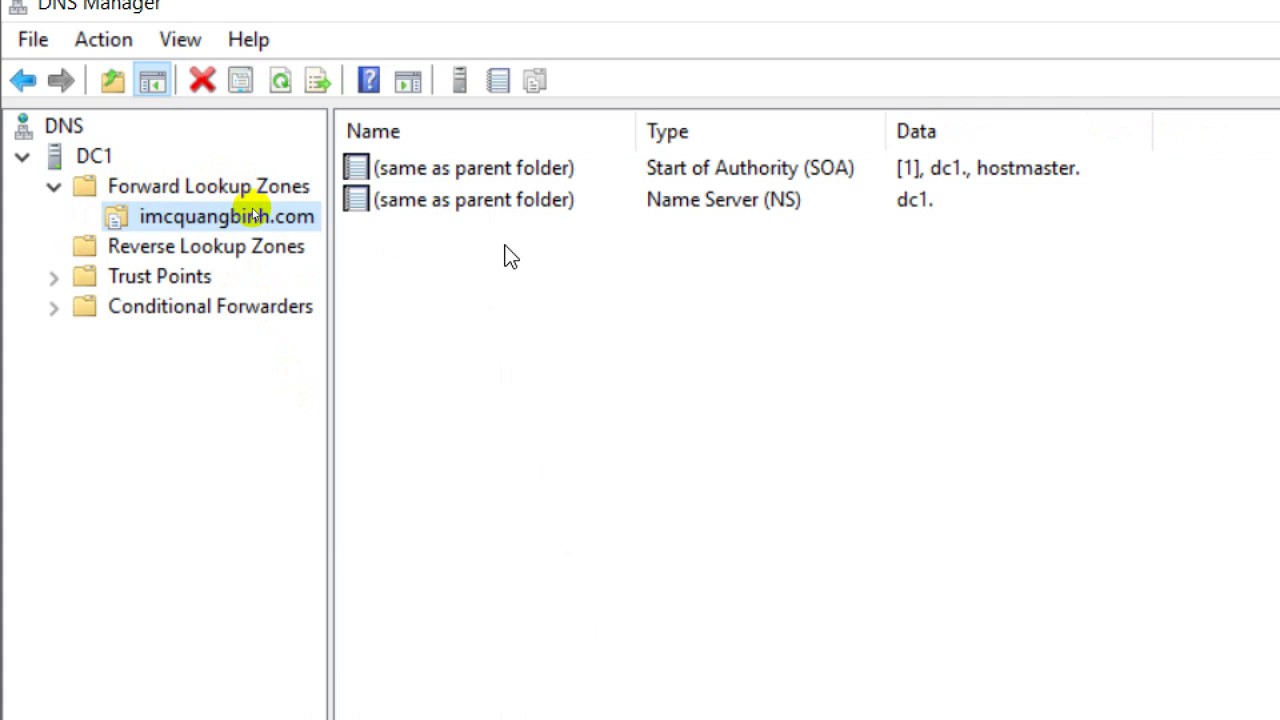
{"action": "right_click", "coordinate": [511, 347]}
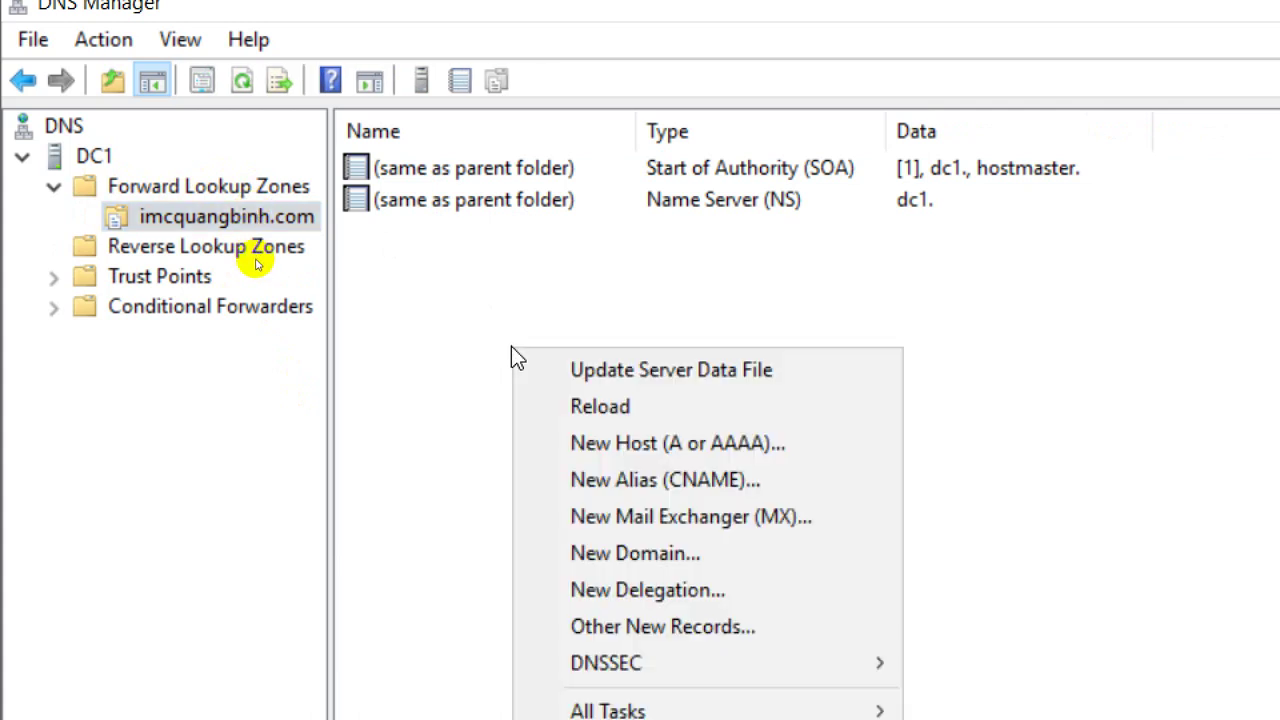
{"action": "left_click", "coordinate": [759, 448]}
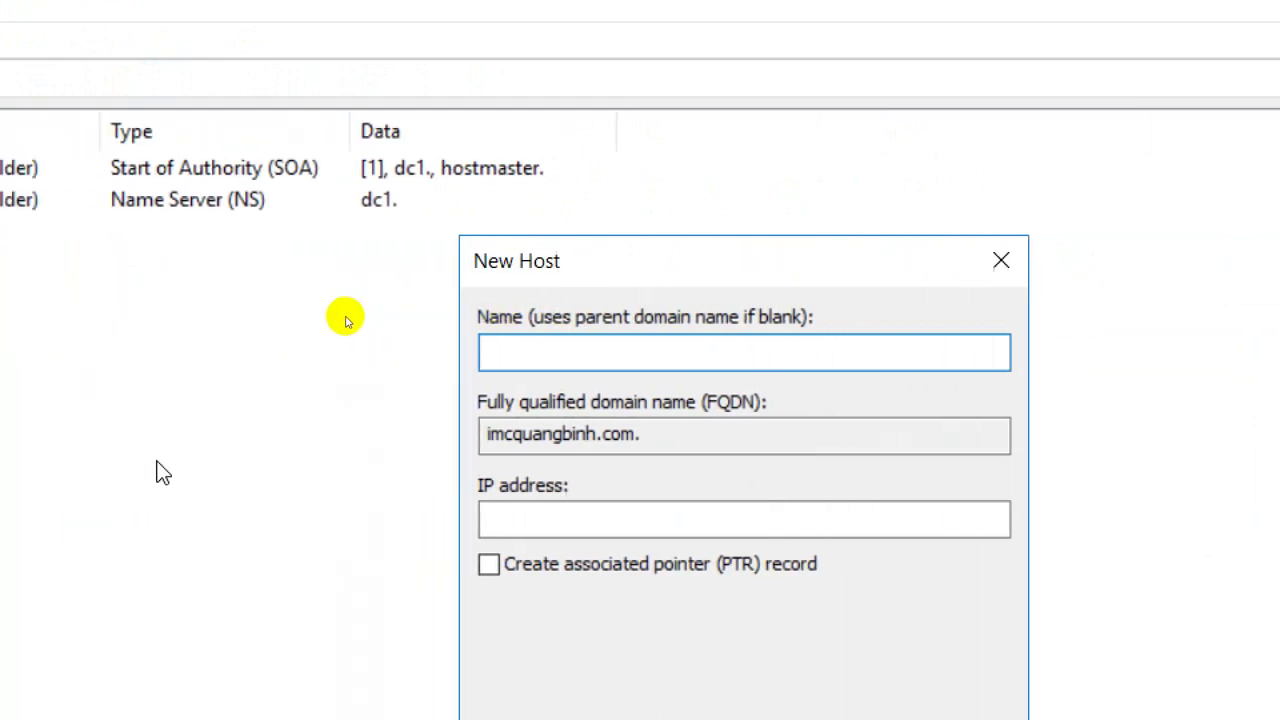
{"action": "type", "text": "s"}
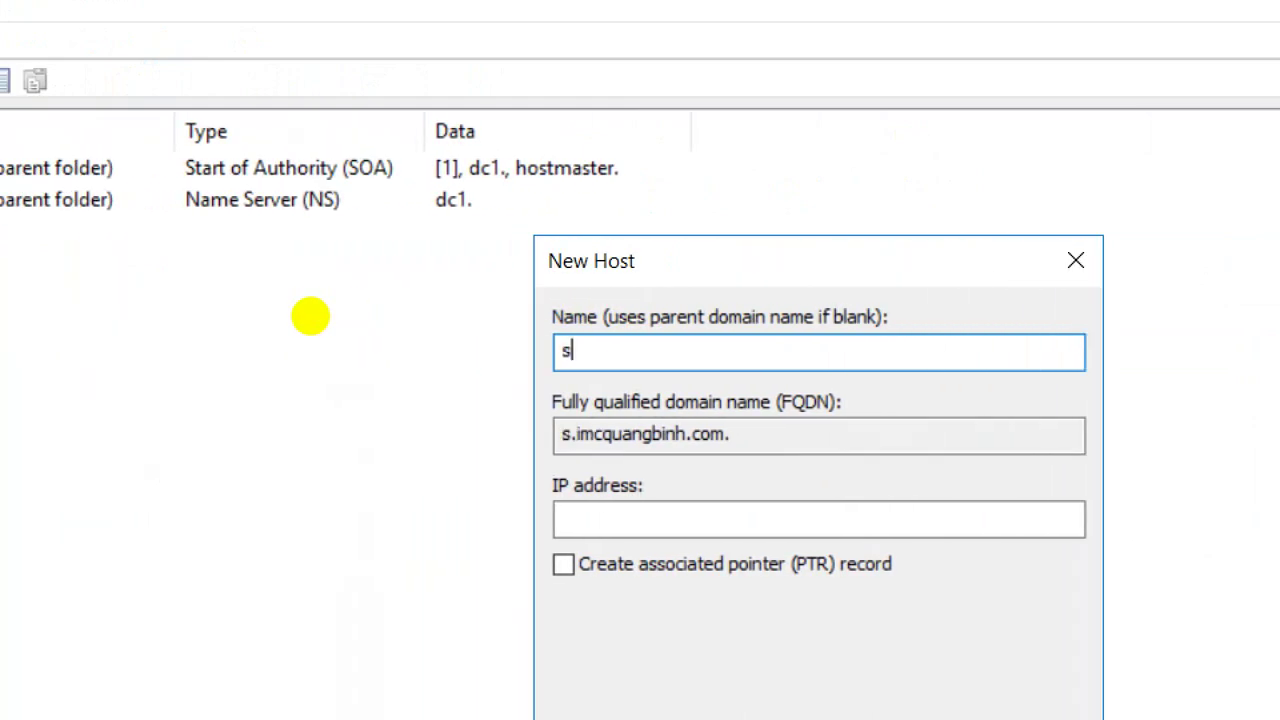
{"action": "type", "text": "erver"}
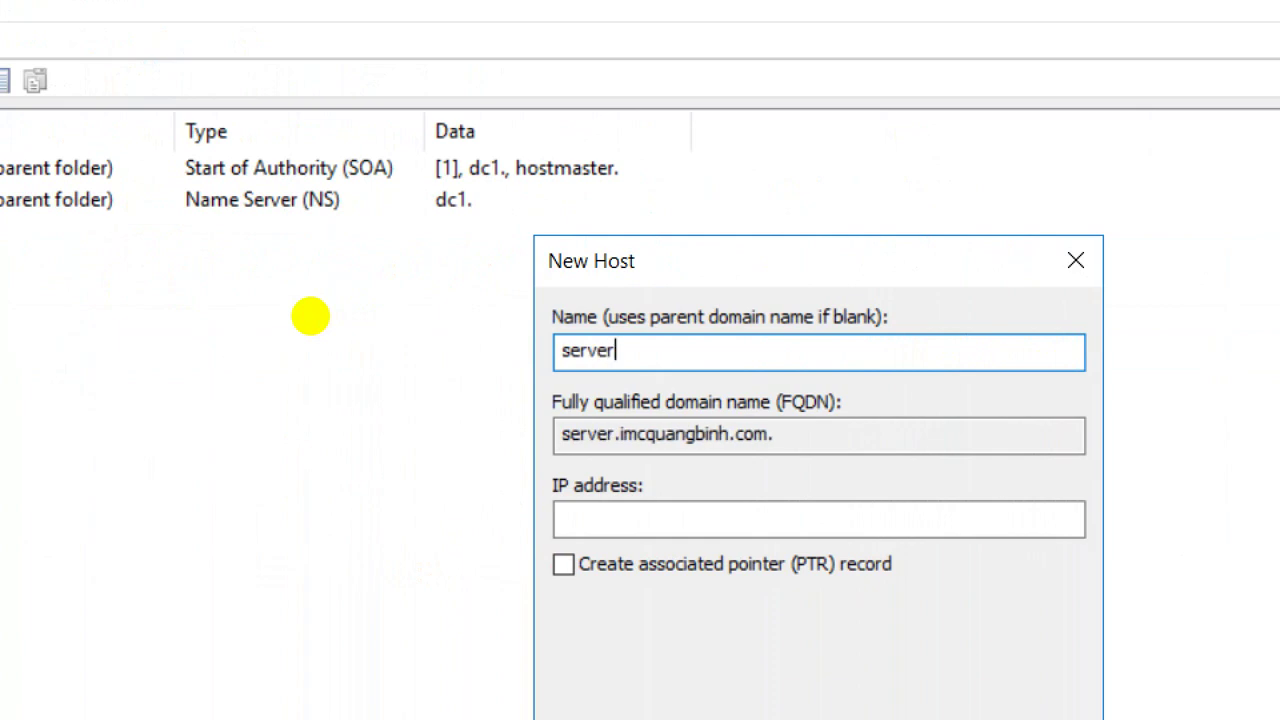
{"action": "type", "text": "1"}
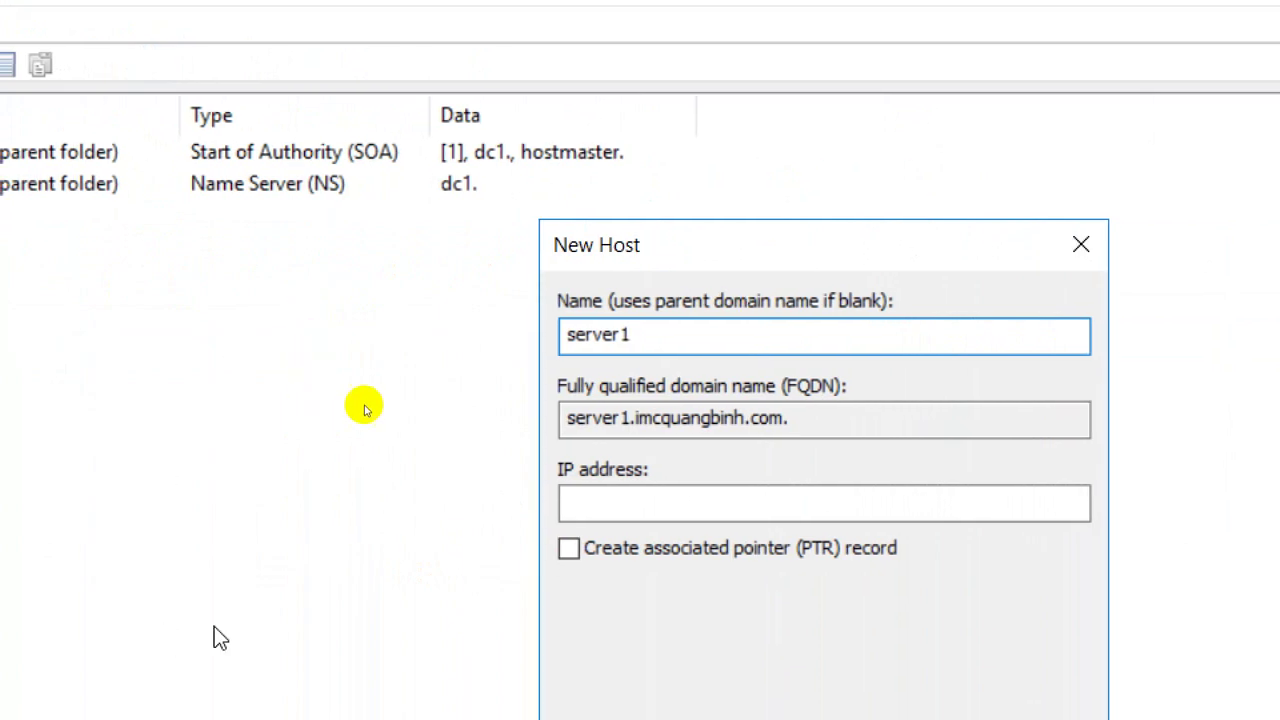
Give the server1 host the IP address 192.168.1.2, request an associated pointer (PTR) record, and add the host
{"action": "left_click", "coordinate": [614, 494]}
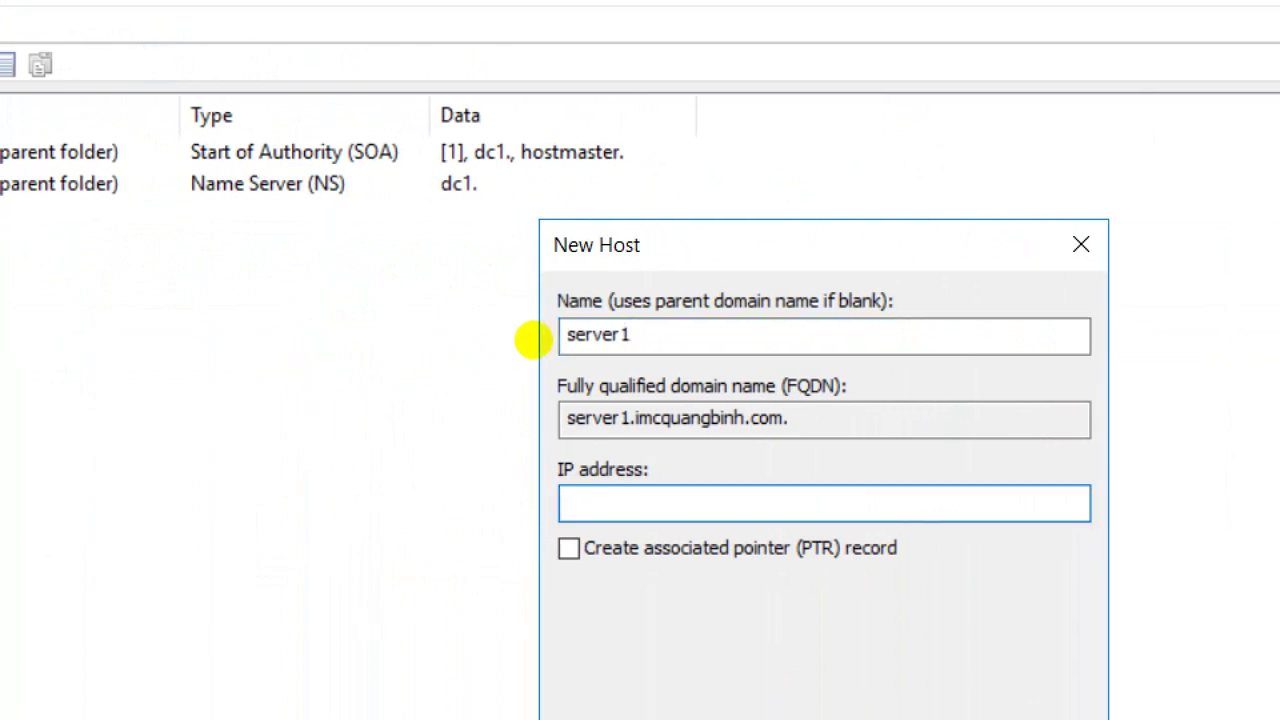
{"action": "type", "text": "192.168.1.2"}
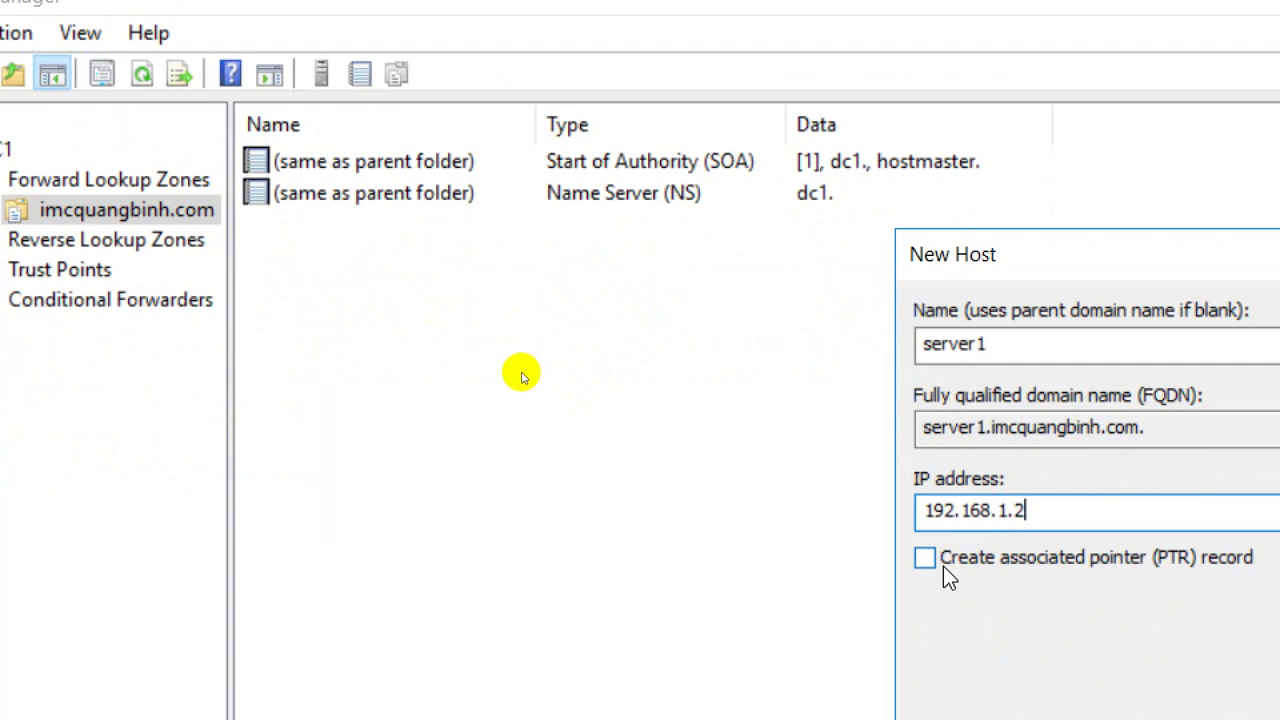
{"action": "left_click", "coordinate": [925, 558]}
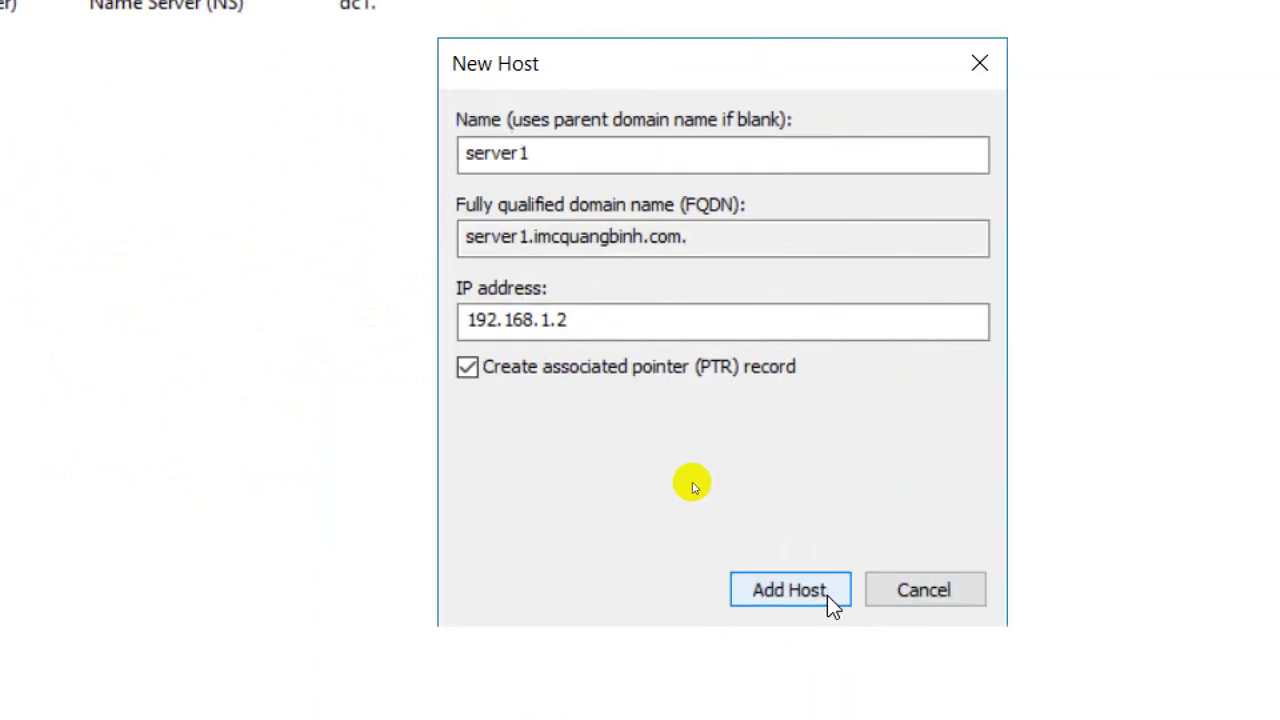
{"action": "left_click", "coordinate": [827, 592]}
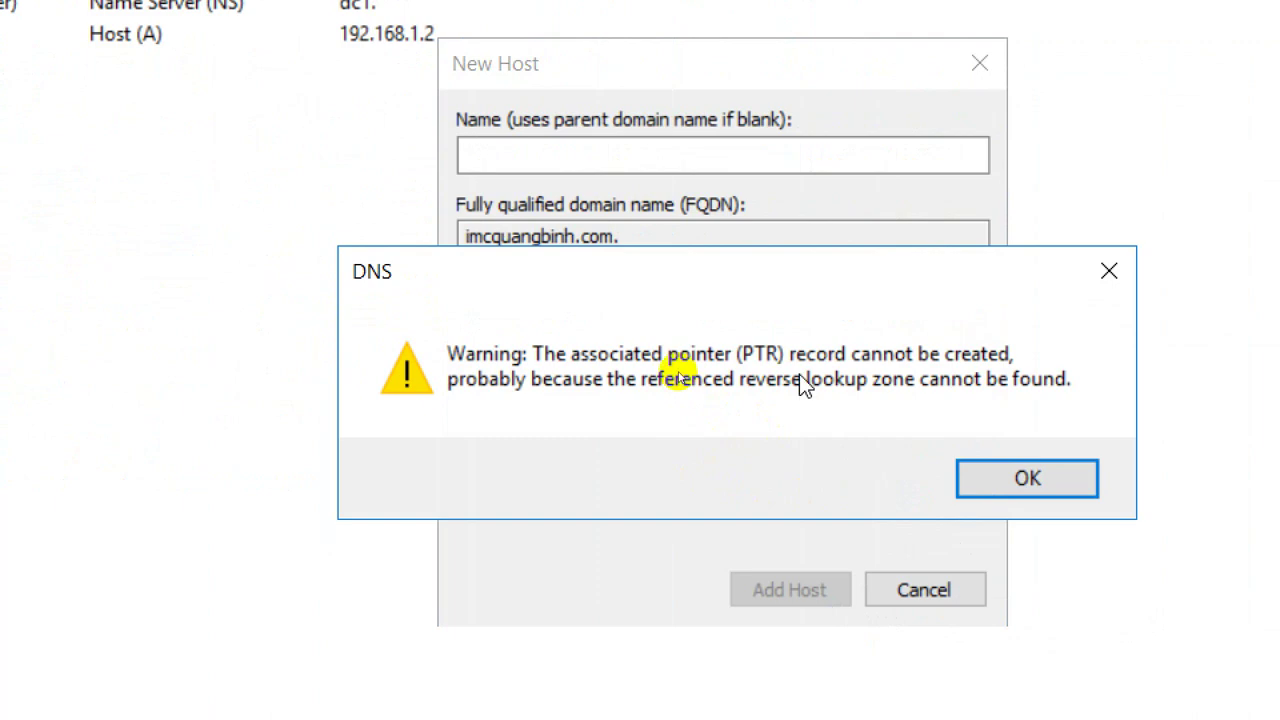
Dismiss the pointer record warning, finish adding hosts, and select the server1 record in the imcquangbinh.com zone
{"action": "left_click", "coordinate": [996, 477]}
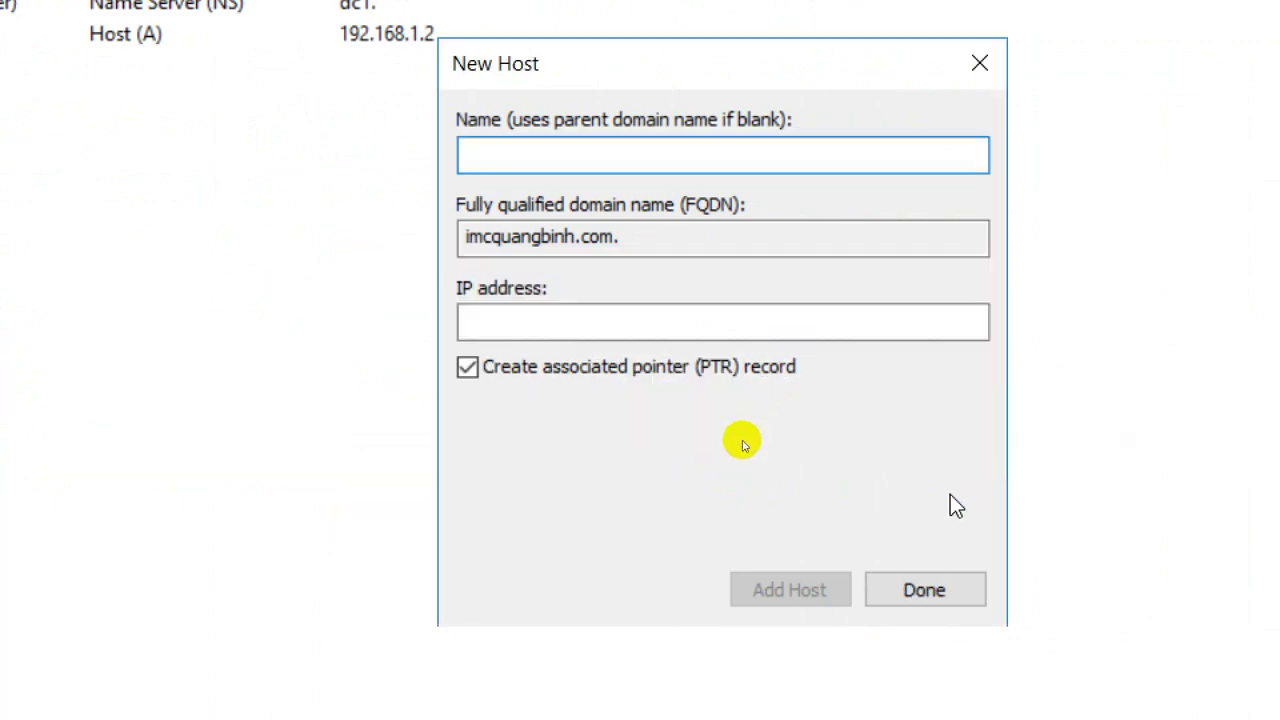
{"action": "left_click", "coordinate": [908, 591]}
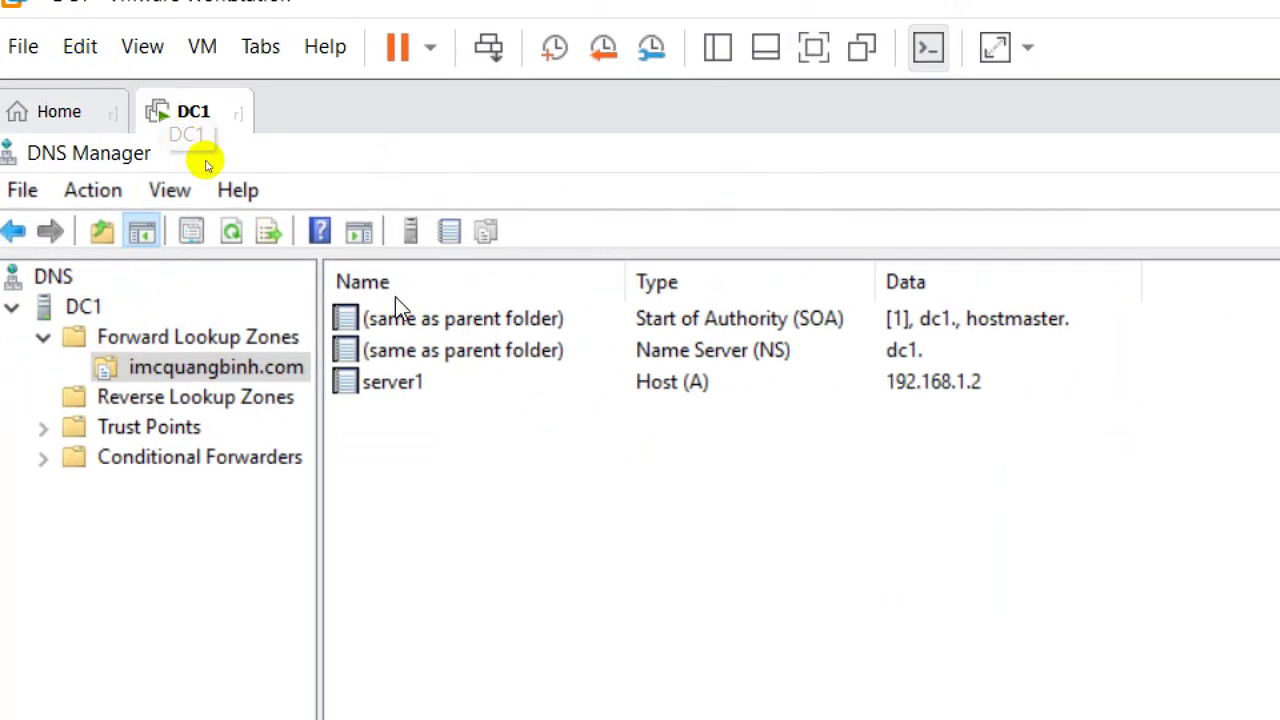
{"action": "left_click", "coordinate": [405, 394]}
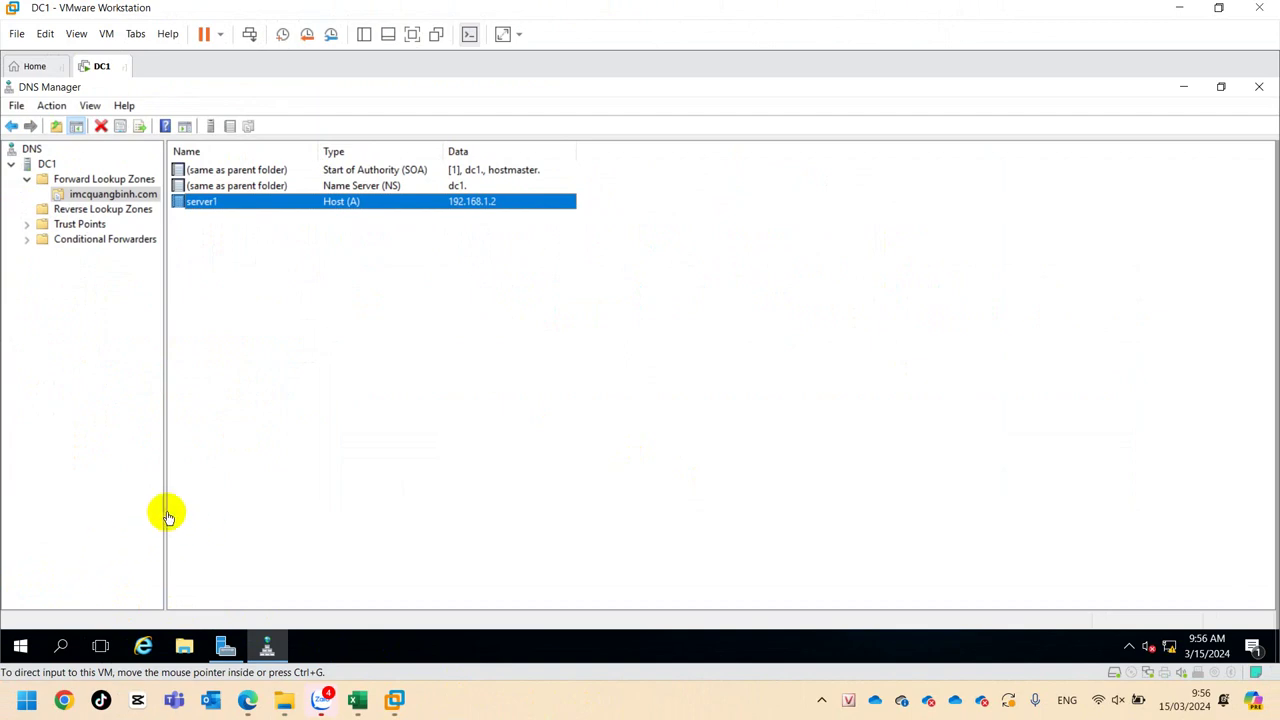
Open a command prompt, start nslookup, and query the address 192.168.1.2
{"action": "key", "text": "super+r"}
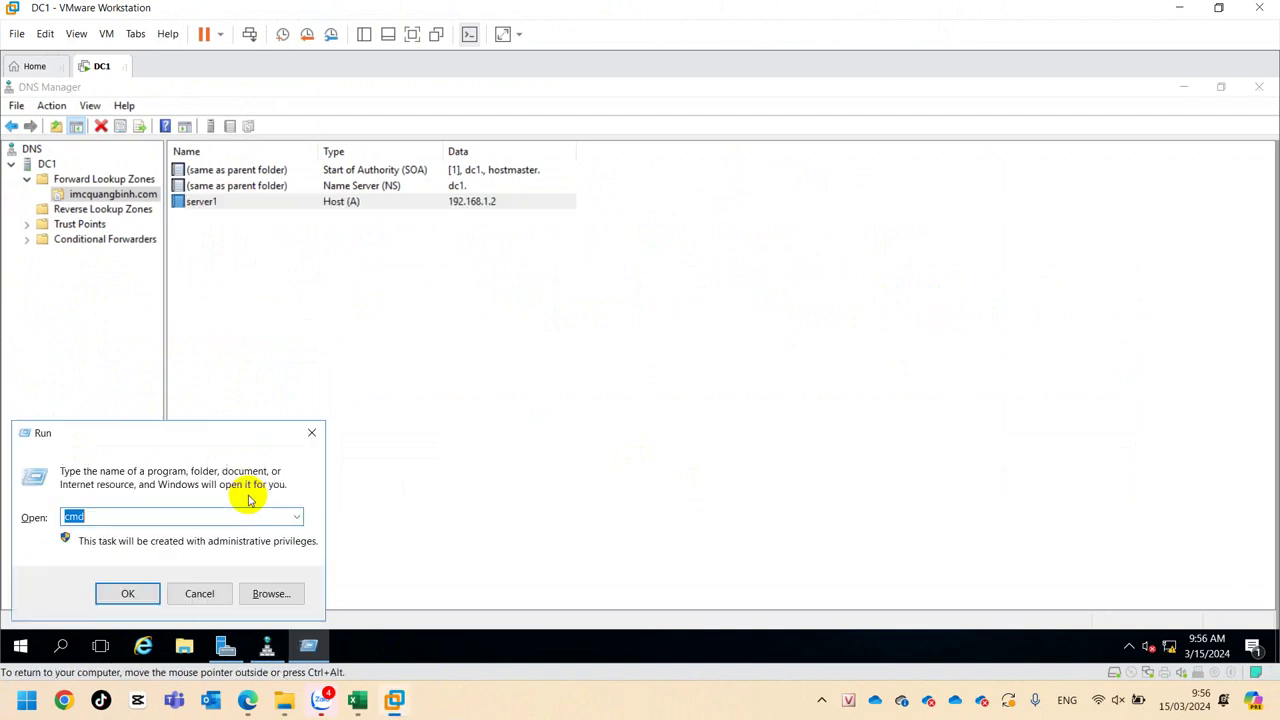
{"action": "key", "text": "Return"}
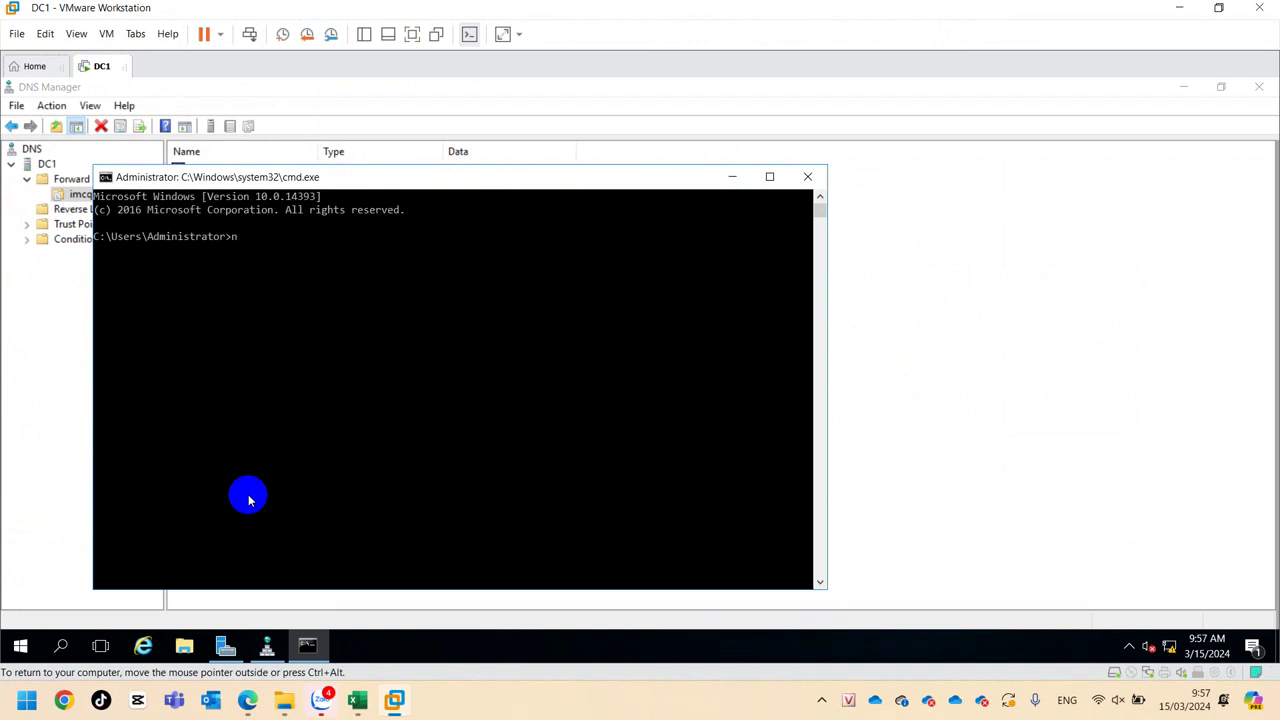
{"action": "type", "text": "nslookup"}
{"action": "key", "text": "Return"}
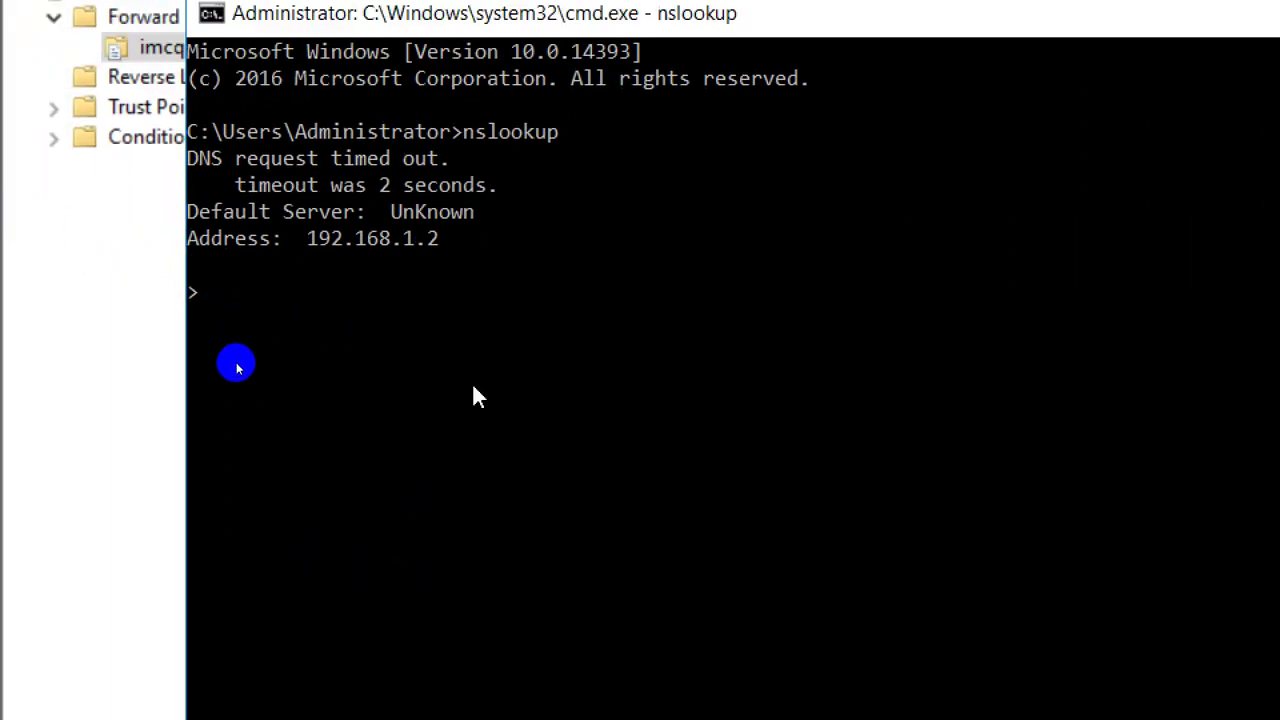
{"action": "type", "text": "192.168.1.2"}
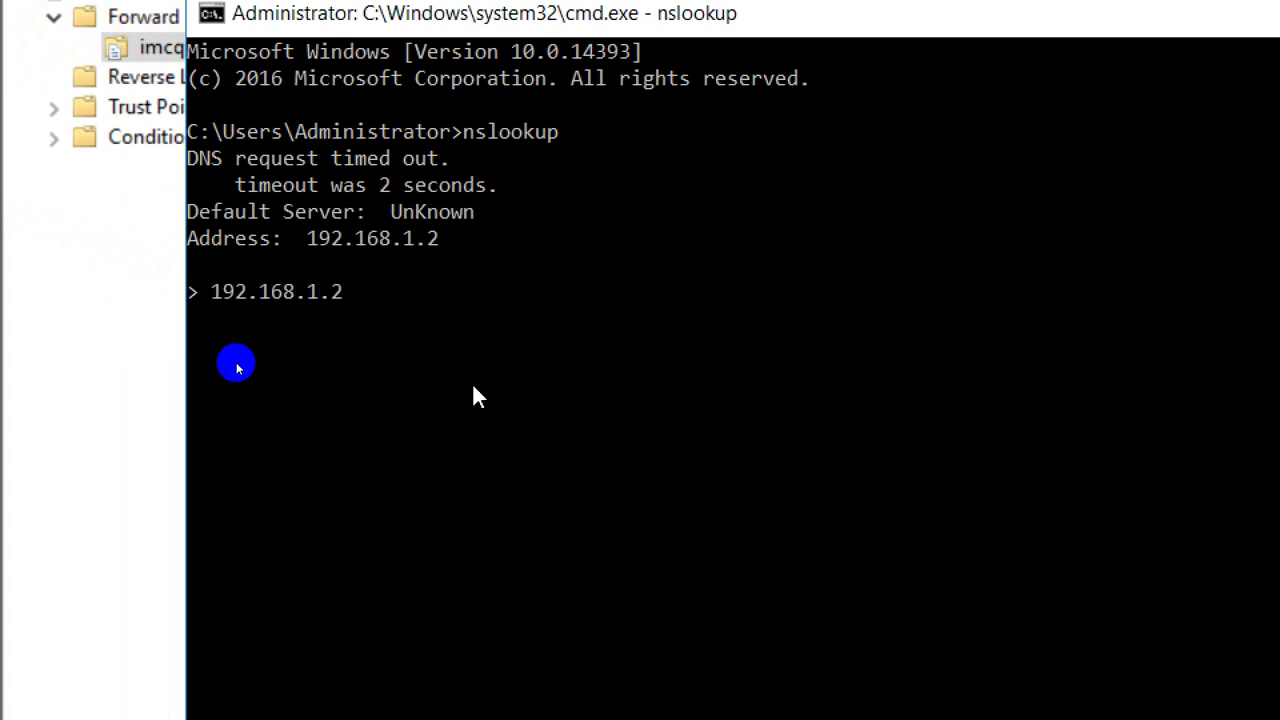
{"action": "key", "text": "Return"}
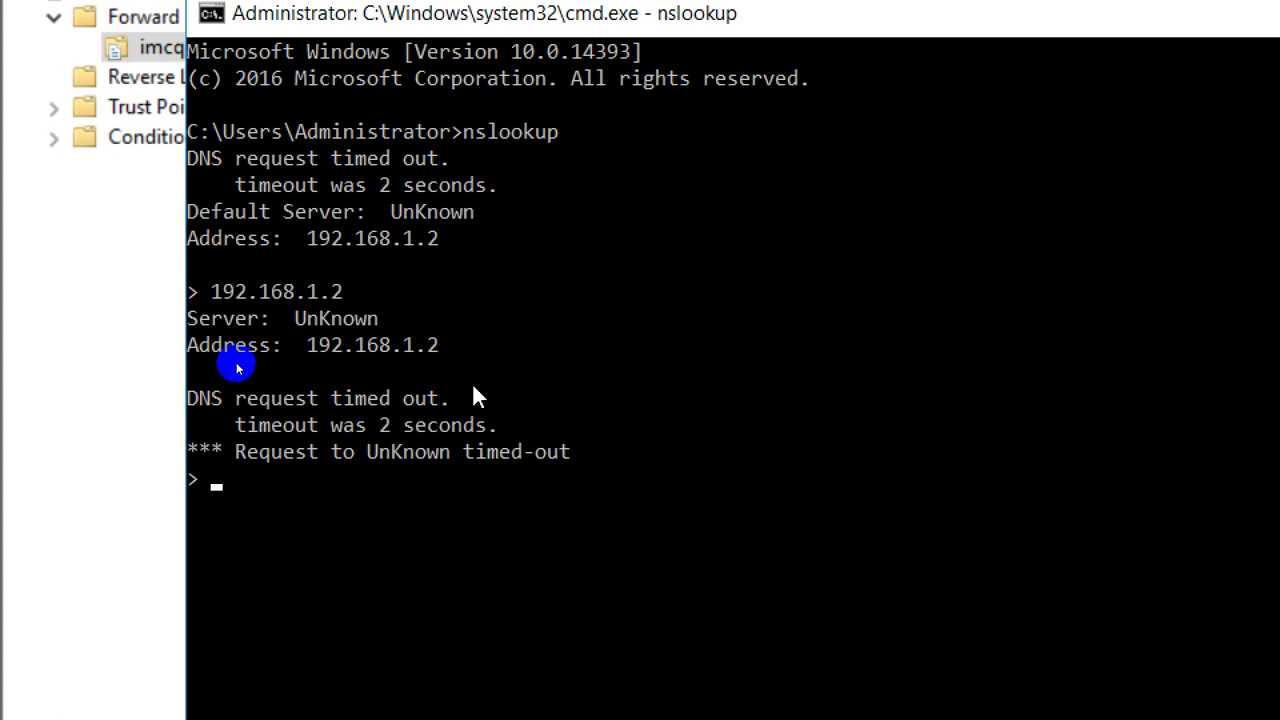
Query imcquangbinh.com in nslookup, highlight the returned name, and minimize the command prompt
{"action": "type", "text": "imcquangbi"}
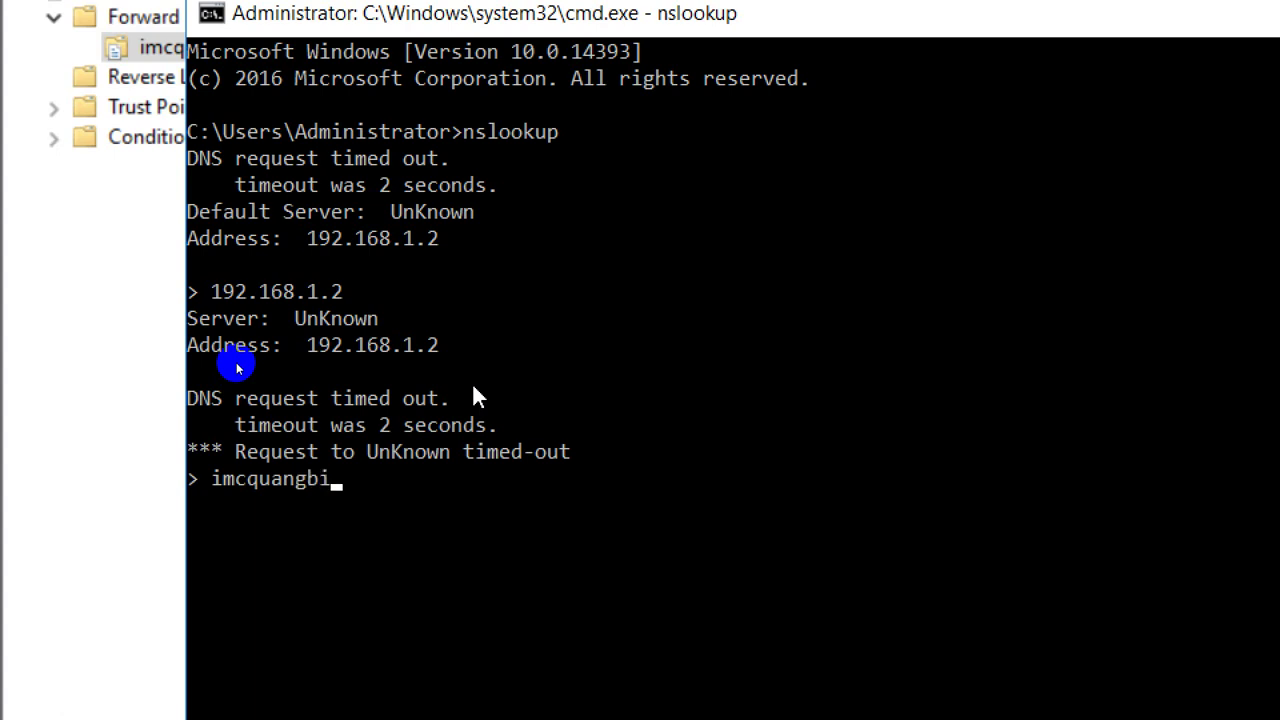
{"action": "type", "text": "nh.com"}
{"action": "key", "text": "Return"}
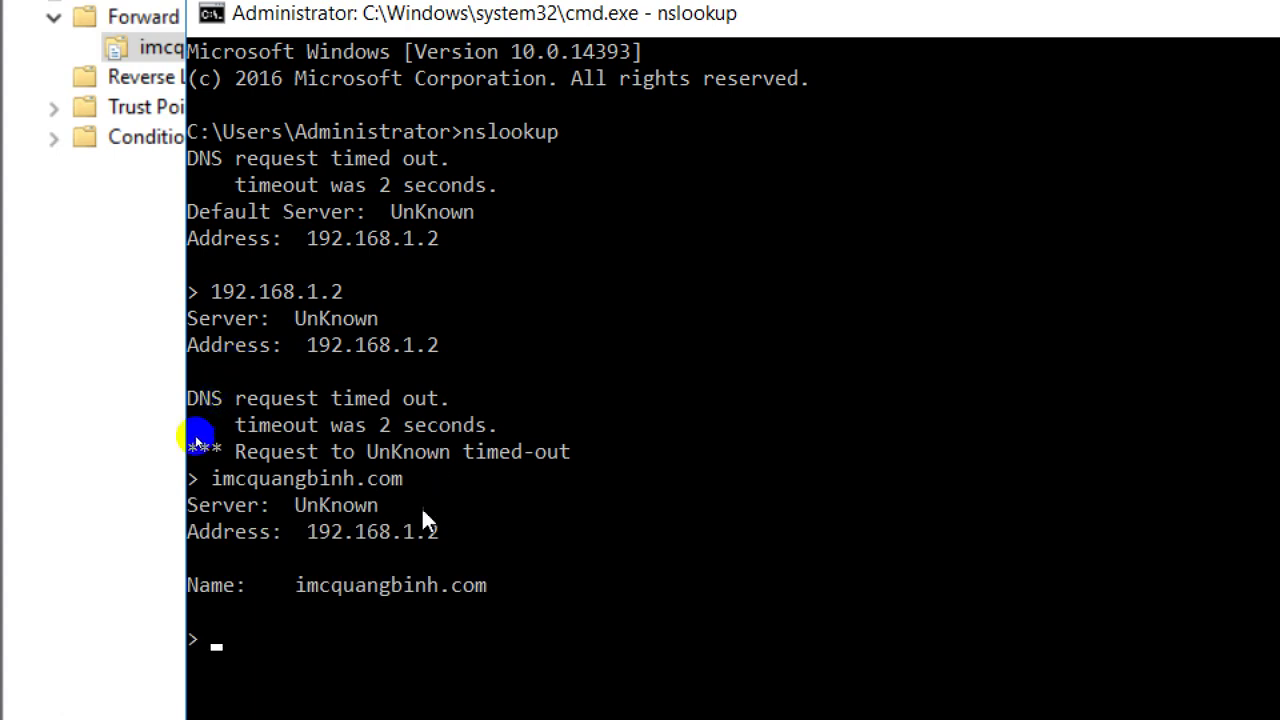
{"action": "left_click_drag", "start_coordinate": [298, 590], "coordinate": [514, 595]}
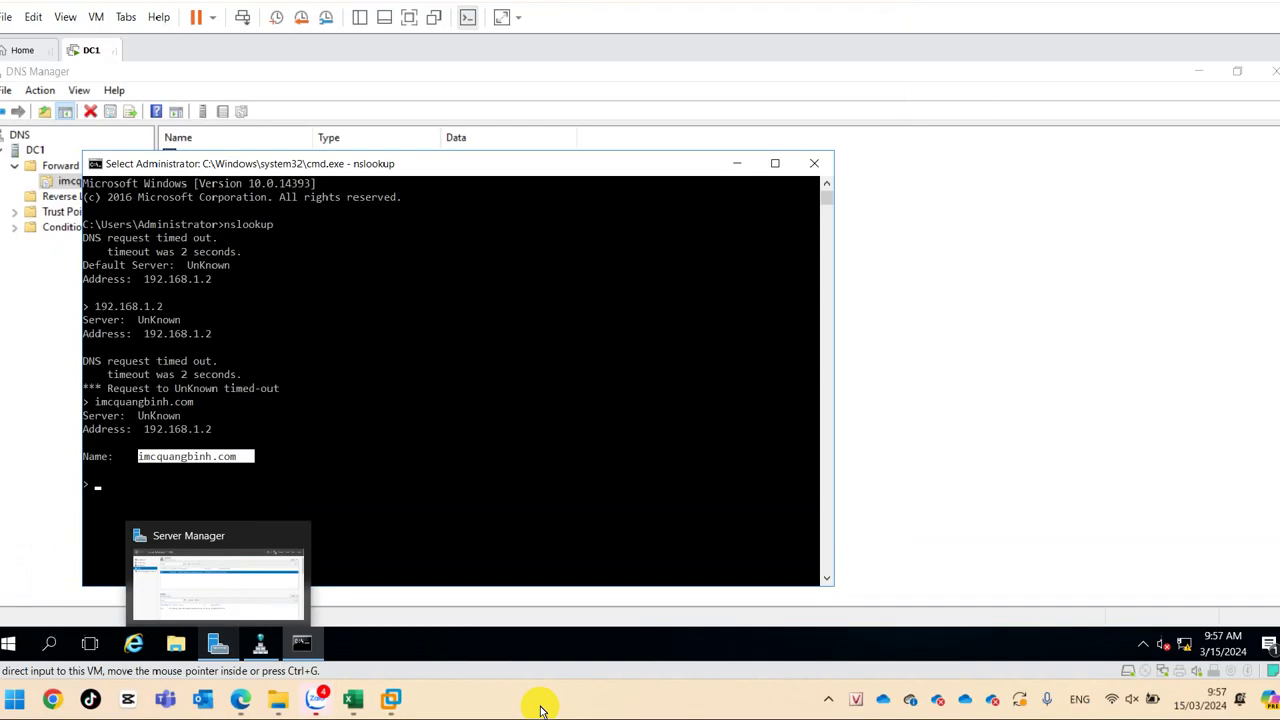
{"action": "left_click", "coordinate": [773, 92]}
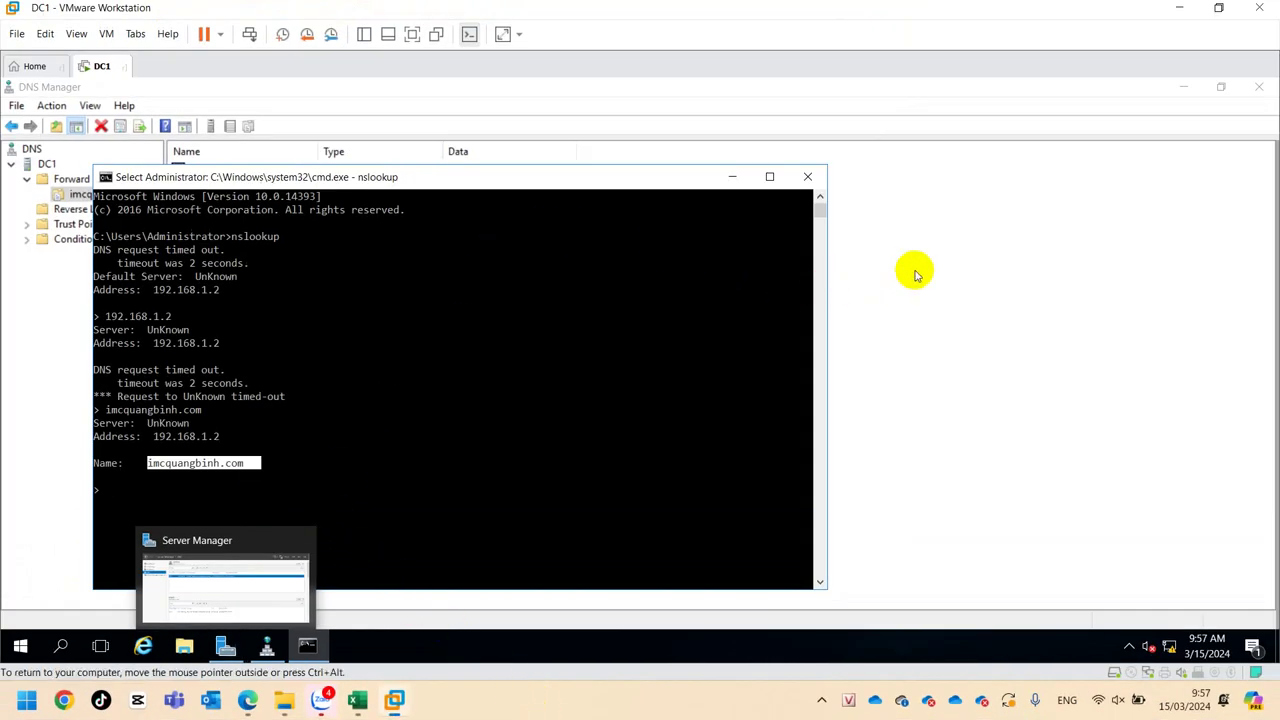
{"action": "left_click", "coordinate": [732, 177]}
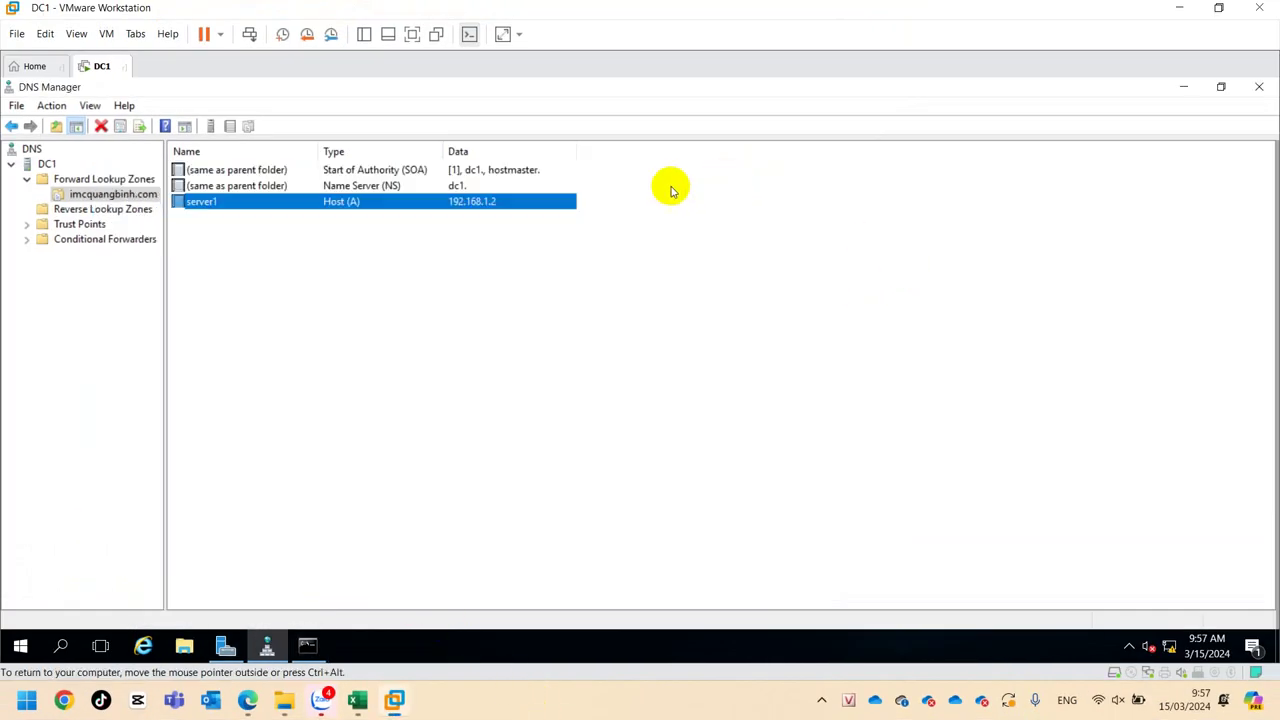
Start a new zone under Reverse Lookup Zones as a primary zone for IPv4 reverse lookup
{"action": "left_click", "coordinate": [84, 212]}
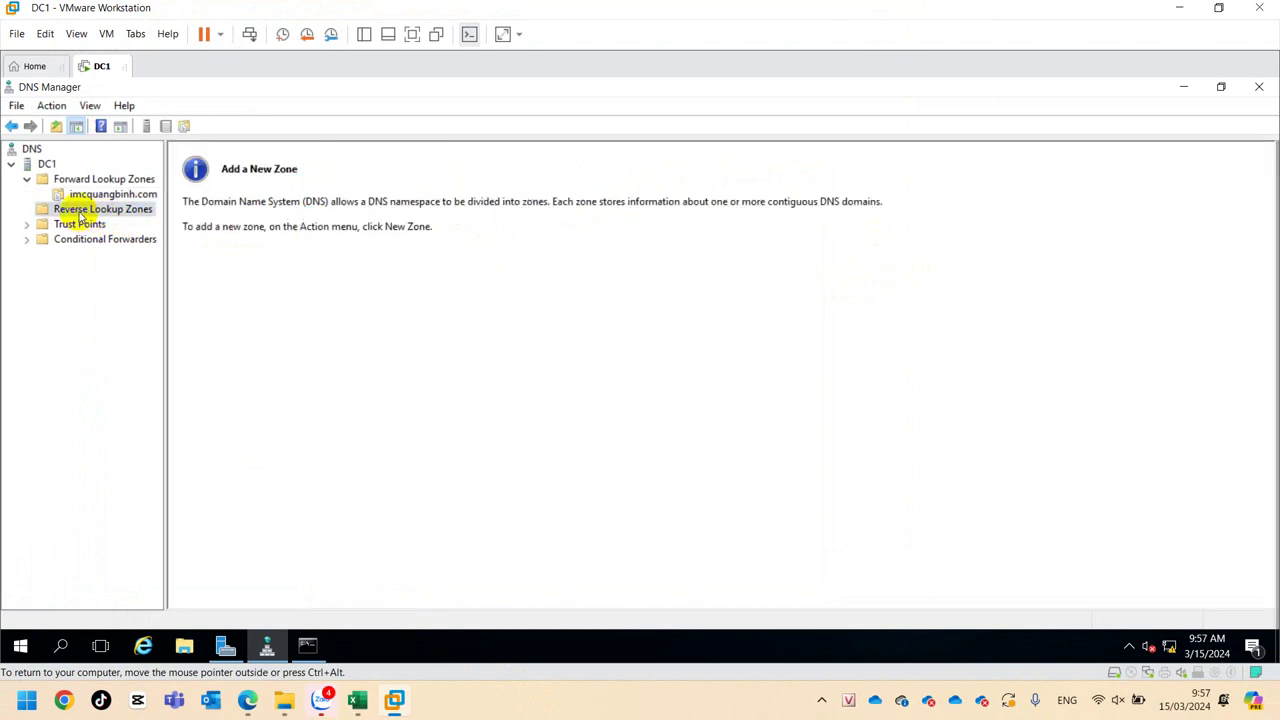
{"action": "right_click", "coordinate": [83, 216]}
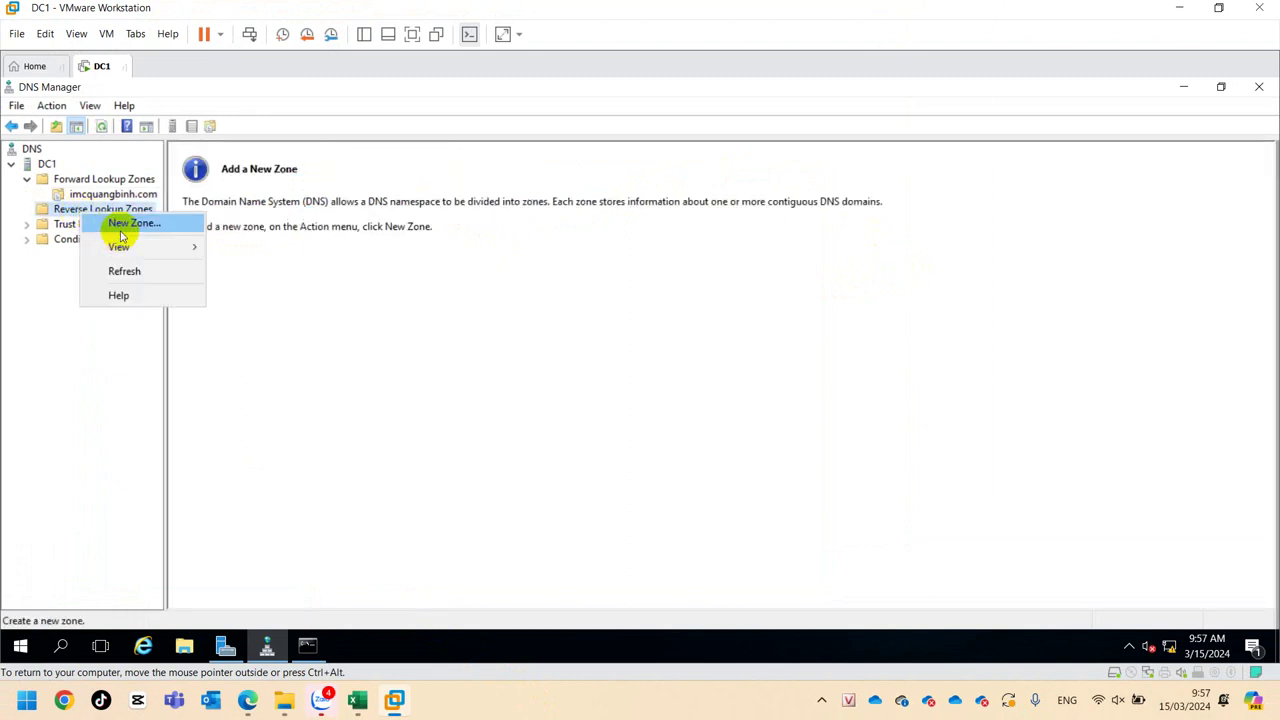
{"action": "left_click", "coordinate": [121, 233]}
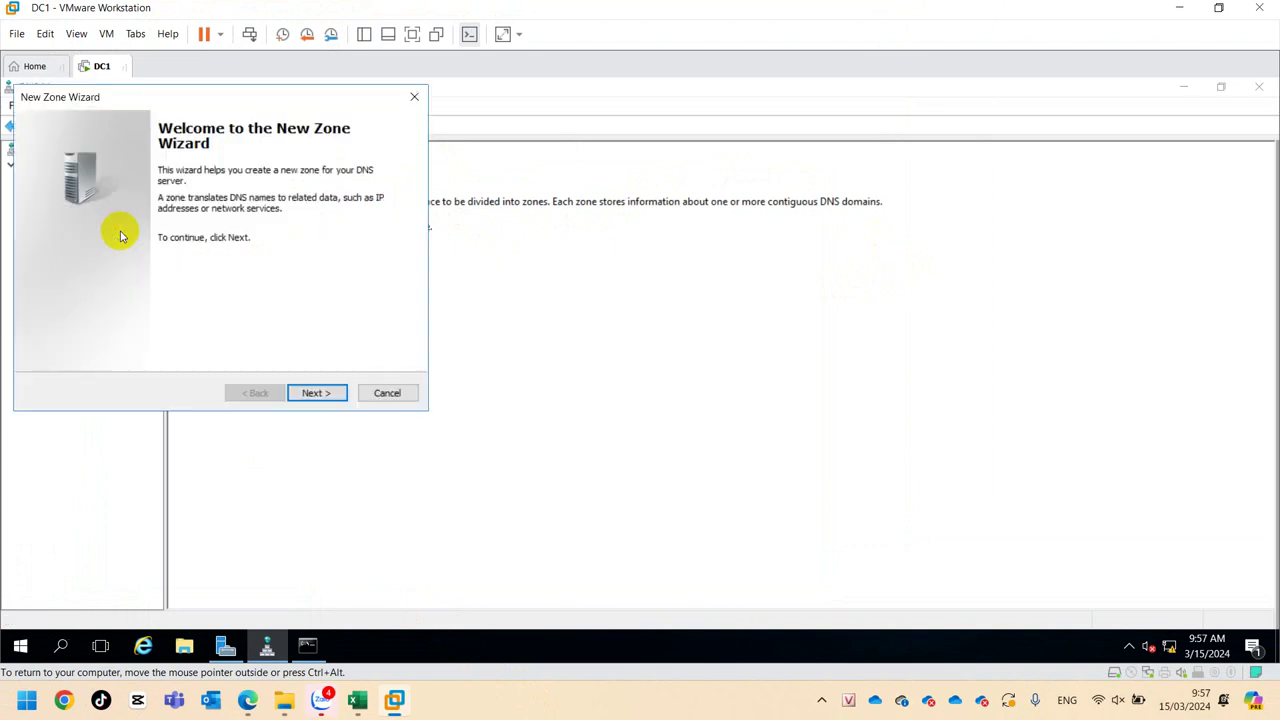
{"action": "left_click", "coordinate": [297, 398]}
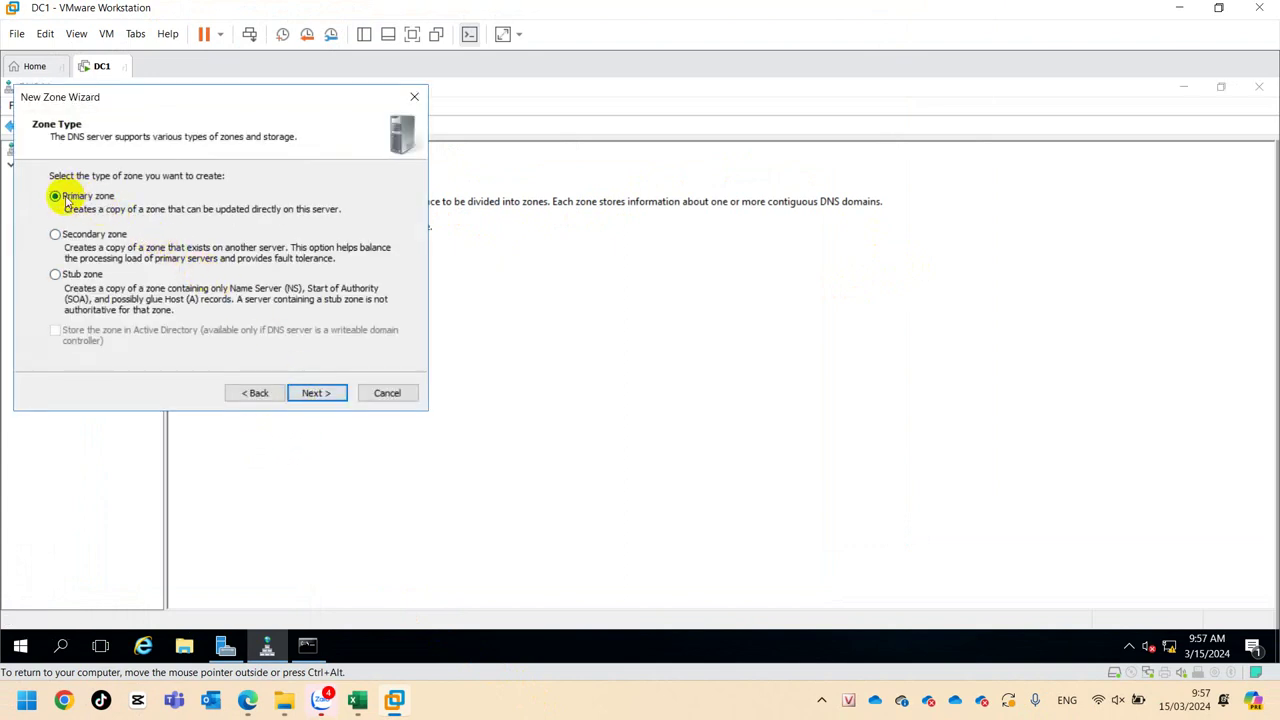
{"action": "left_click", "coordinate": [300, 392]}
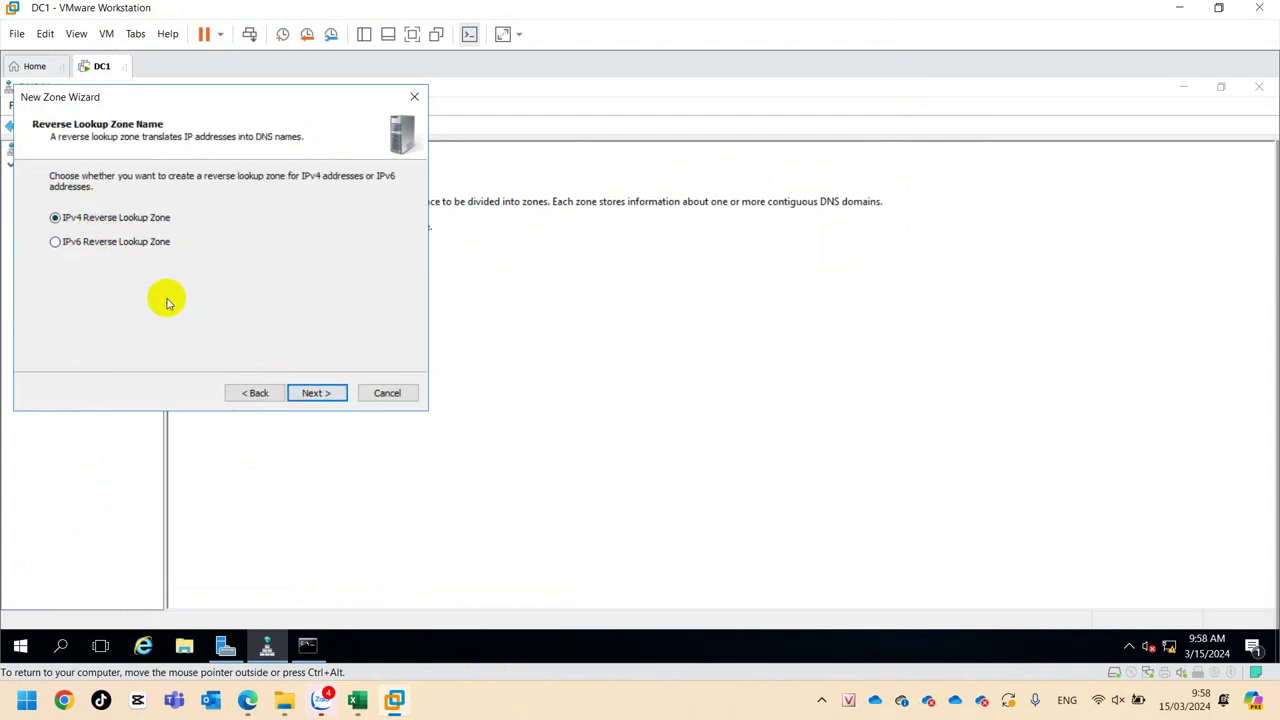
{"action": "left_click", "coordinate": [301, 393]}
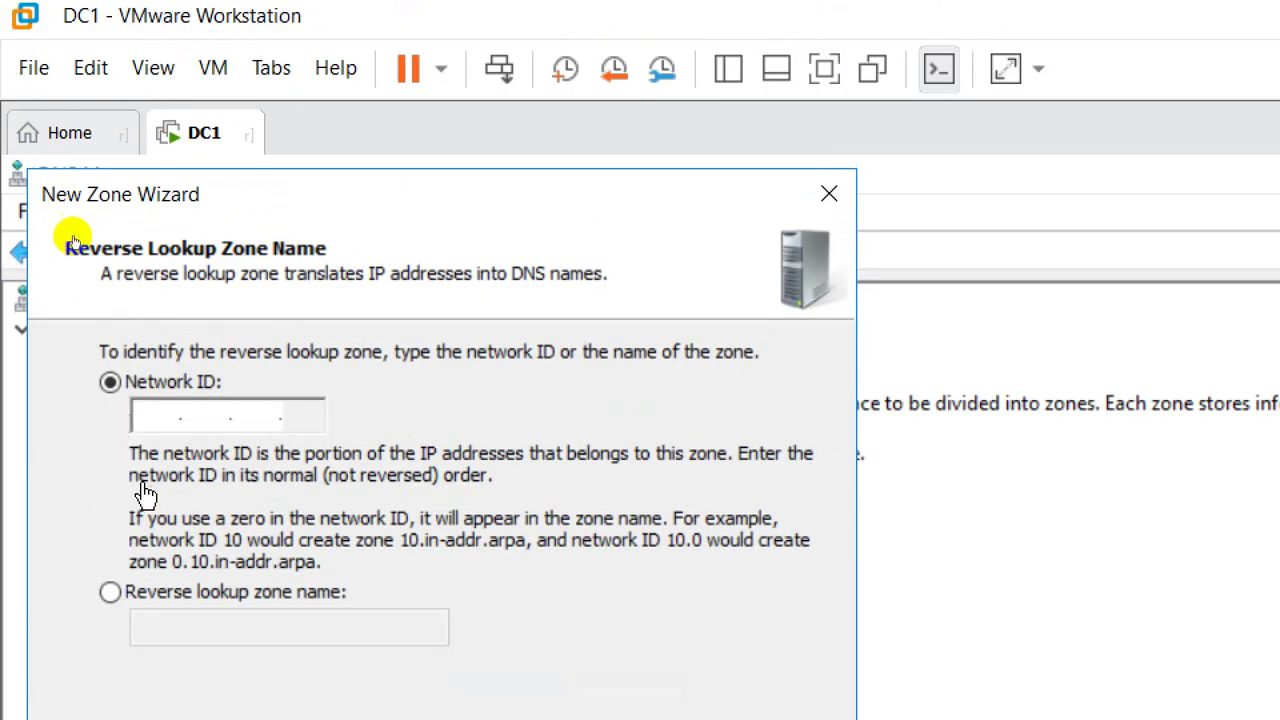
Identify the reverse lookup zone by the network ID 192.168.1
{"action": "left_click", "coordinate": [146, 414]}
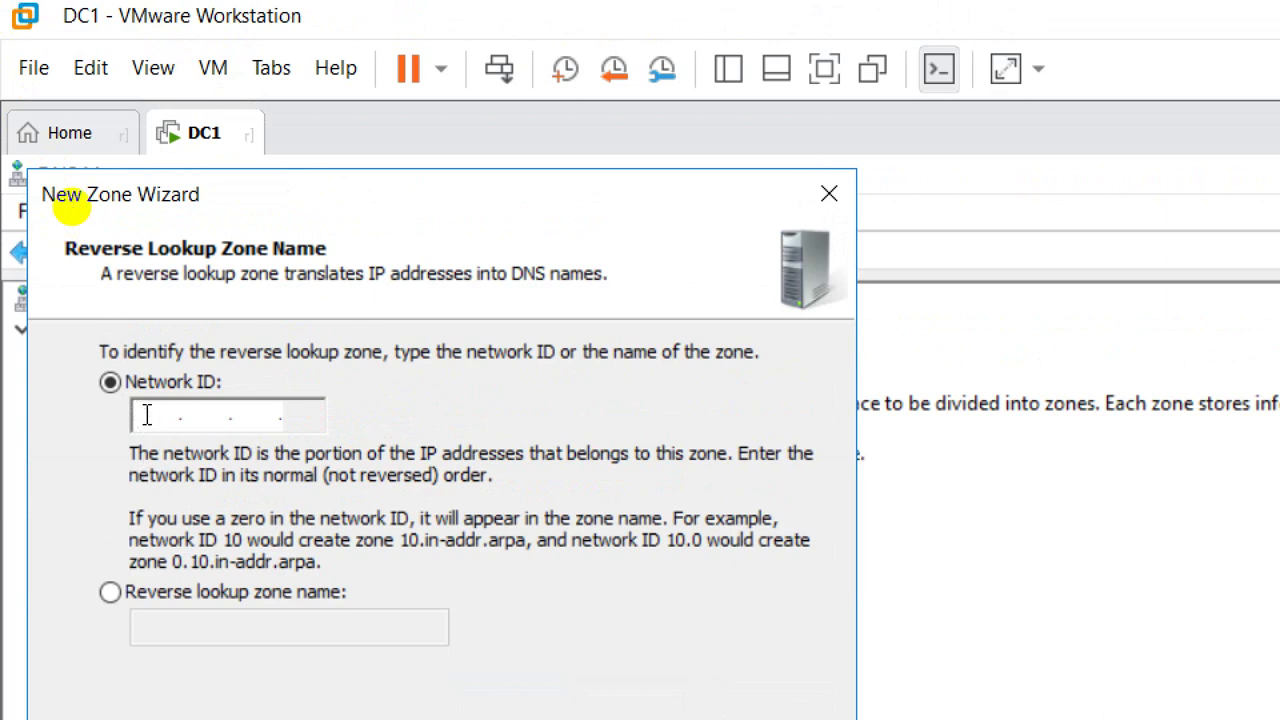
{"action": "type", "text": "192 .16"}
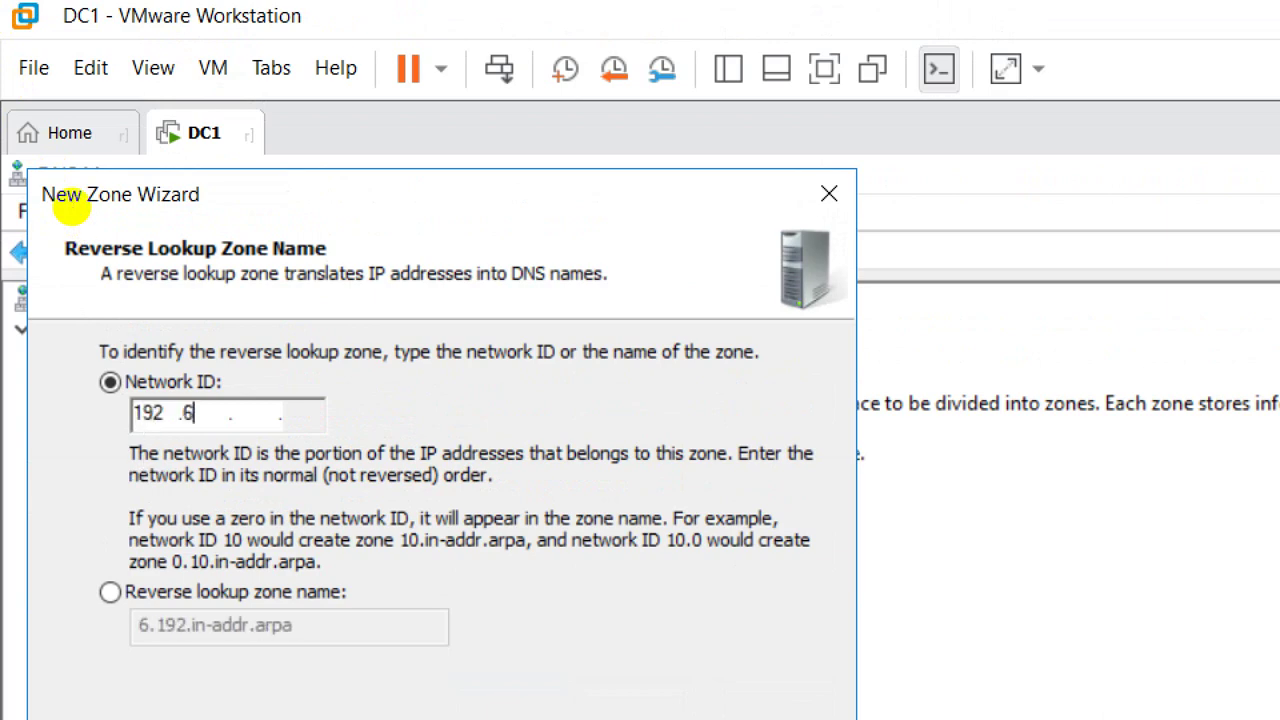
{"action": "key", "text": "BackSpace"}
{"action": "type", "text": "168 .1"}
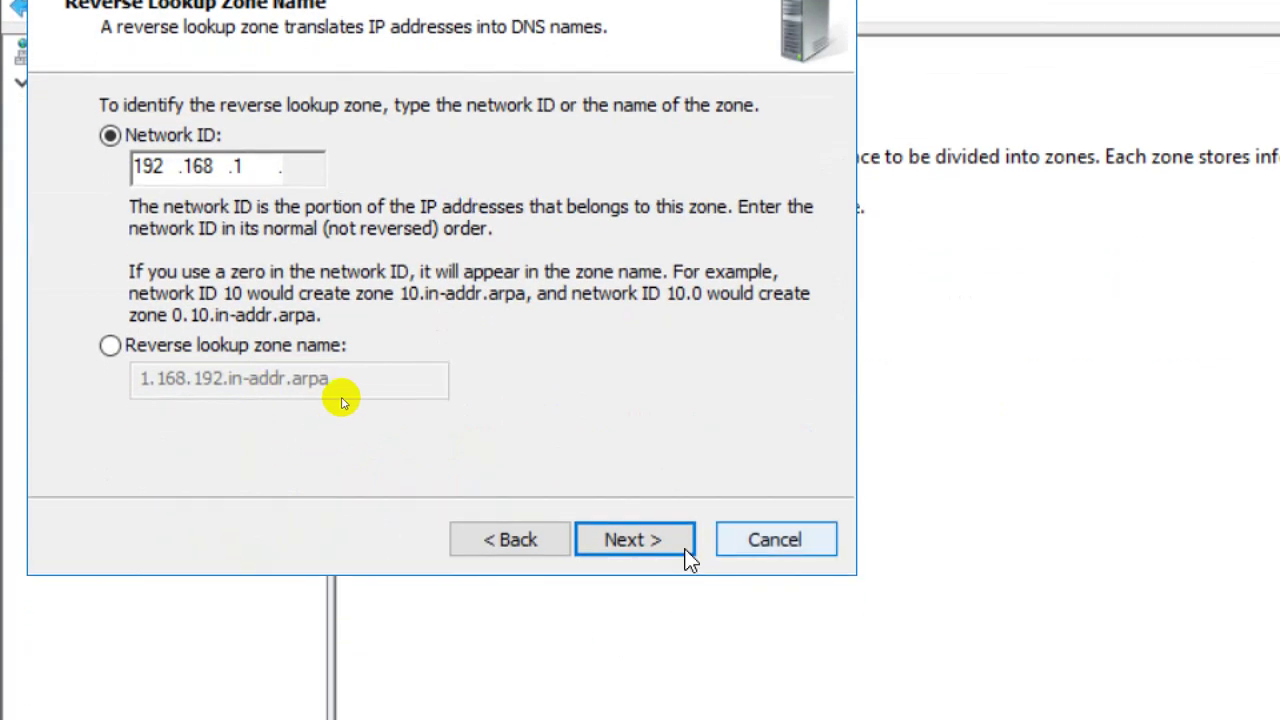
{"action": "left_click", "coordinate": [646, 575]}
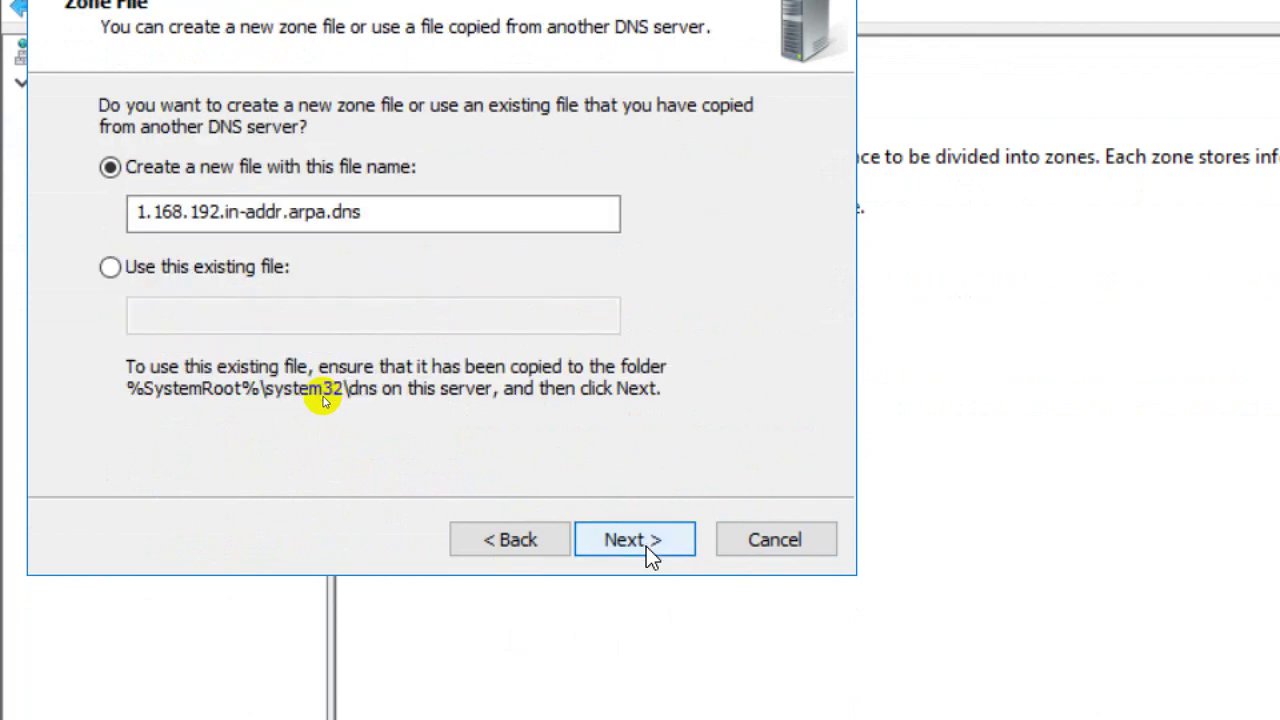
Keep the new zone file 1.168.192.in-addr.arpa.dns, allow both nonsecure and secure dynamic updates, and finish creating the reverse zone
{"action": "left_click", "coordinate": [646, 546]}
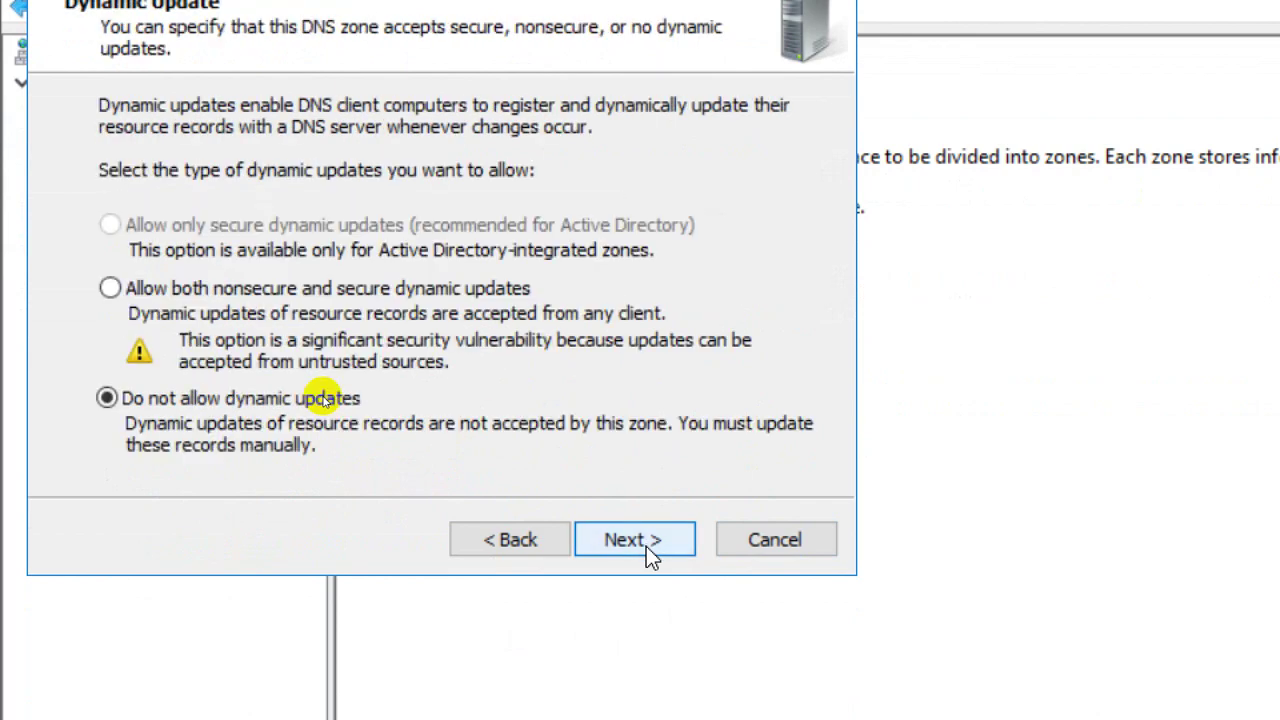
{"action": "left_click", "coordinate": [267, 289]}
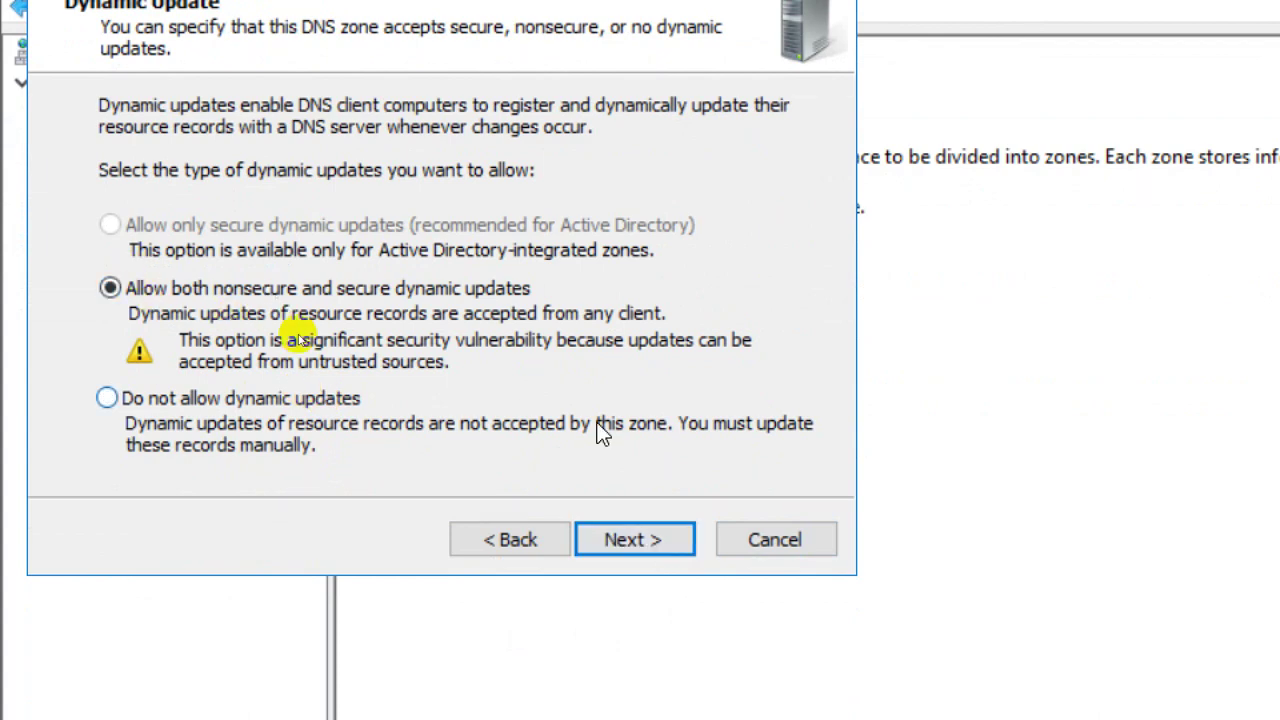
{"action": "left_click", "coordinate": [641, 550]}
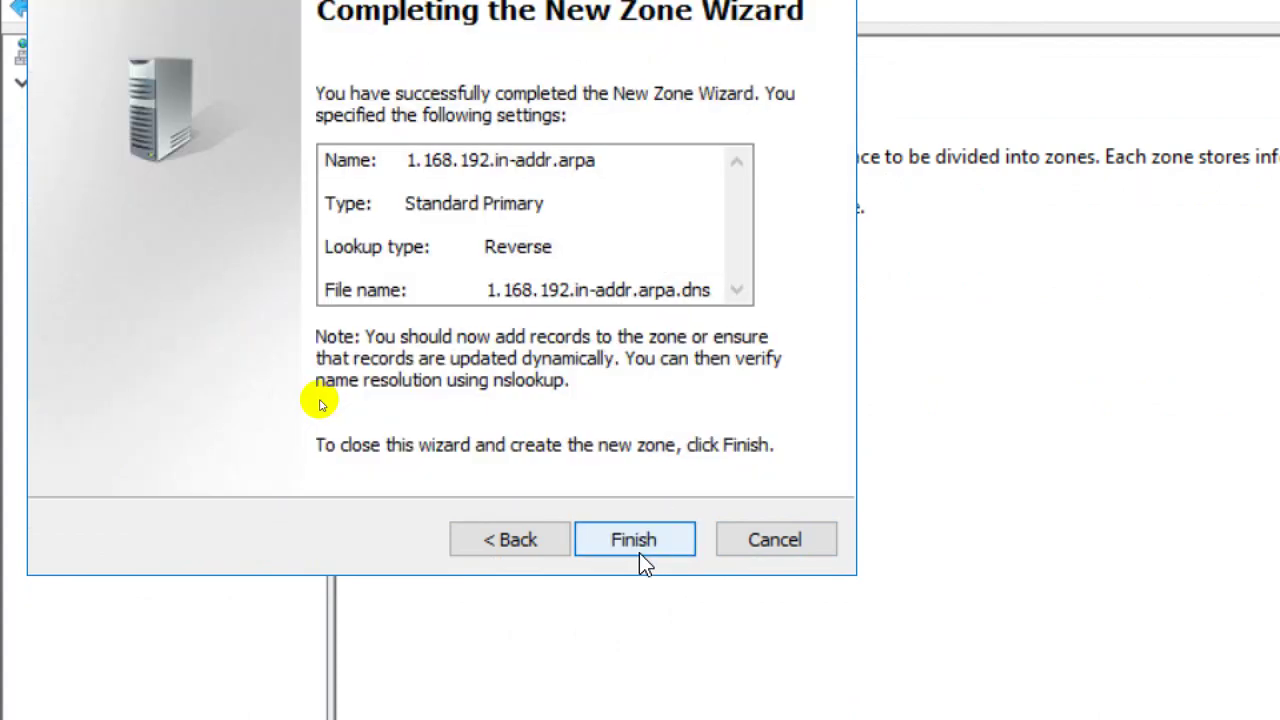
{"action": "left_click", "coordinate": [640, 553]}
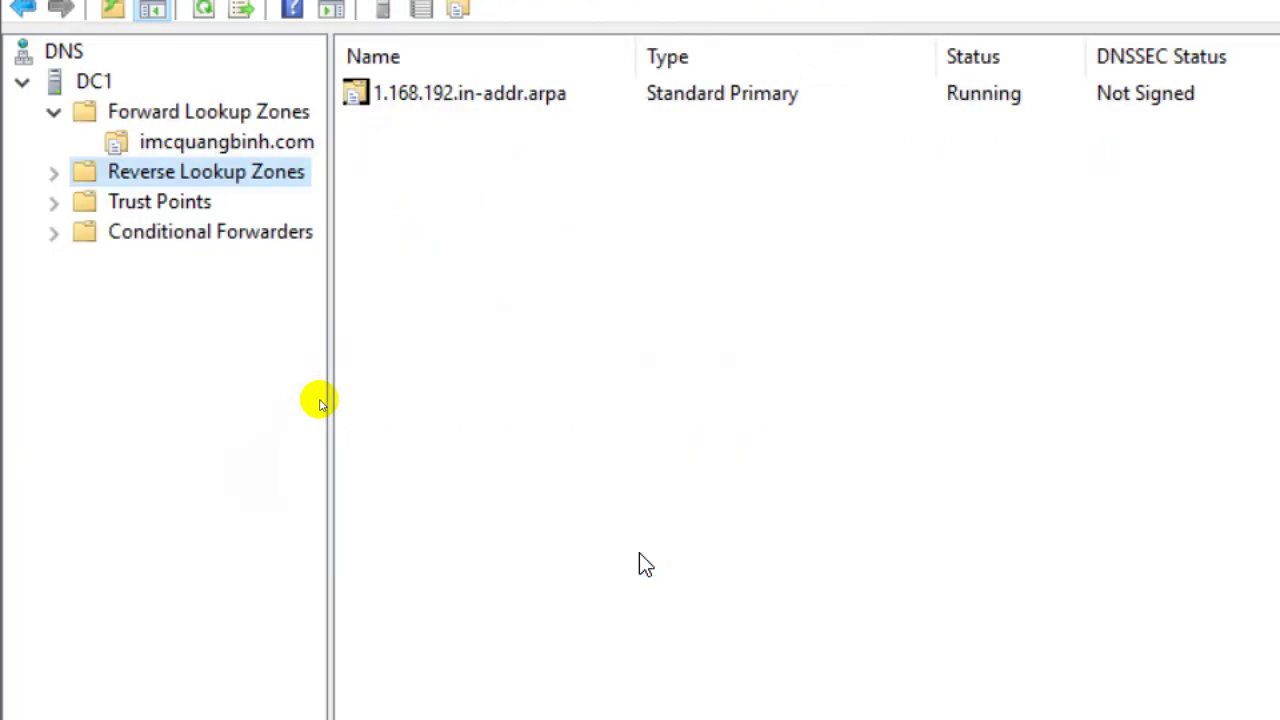
Open the 1.168.192.in-addr.arpa zone under Reverse Lookup Zones and start a new pointer (PTR) record
{"action": "double_click", "coordinate": [222, 171]}
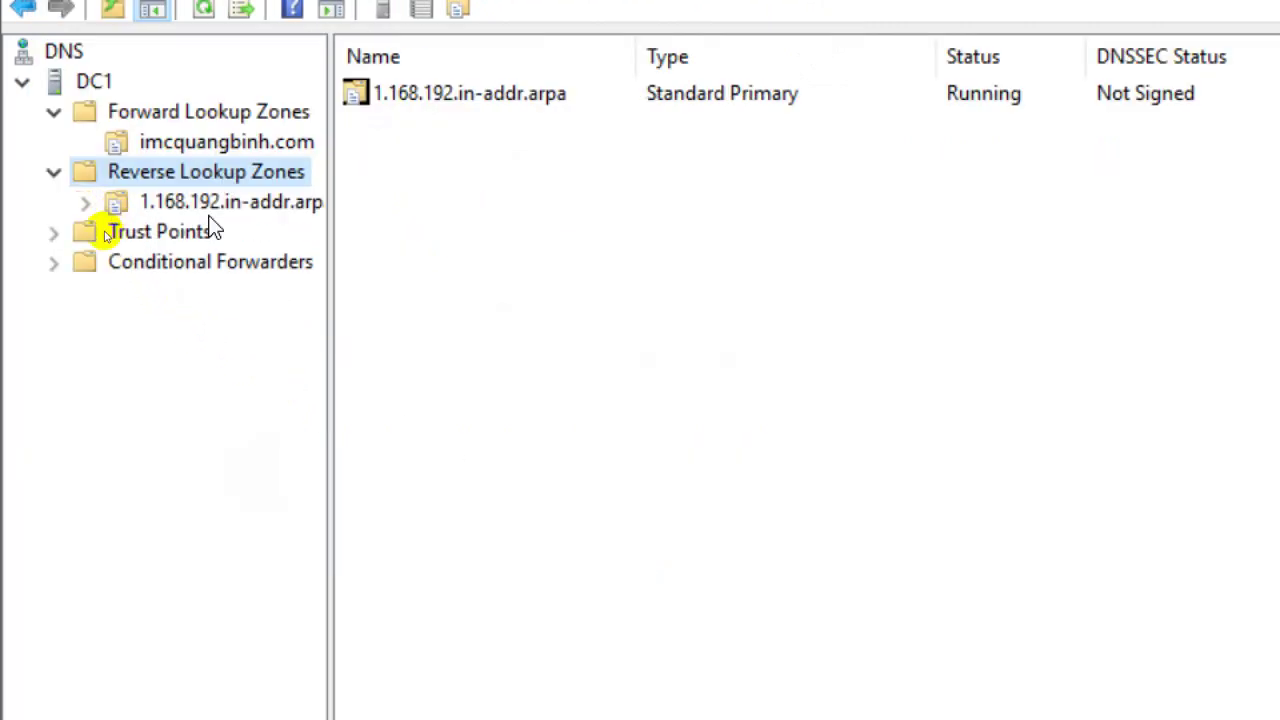
{"action": "left_click", "coordinate": [250, 203]}
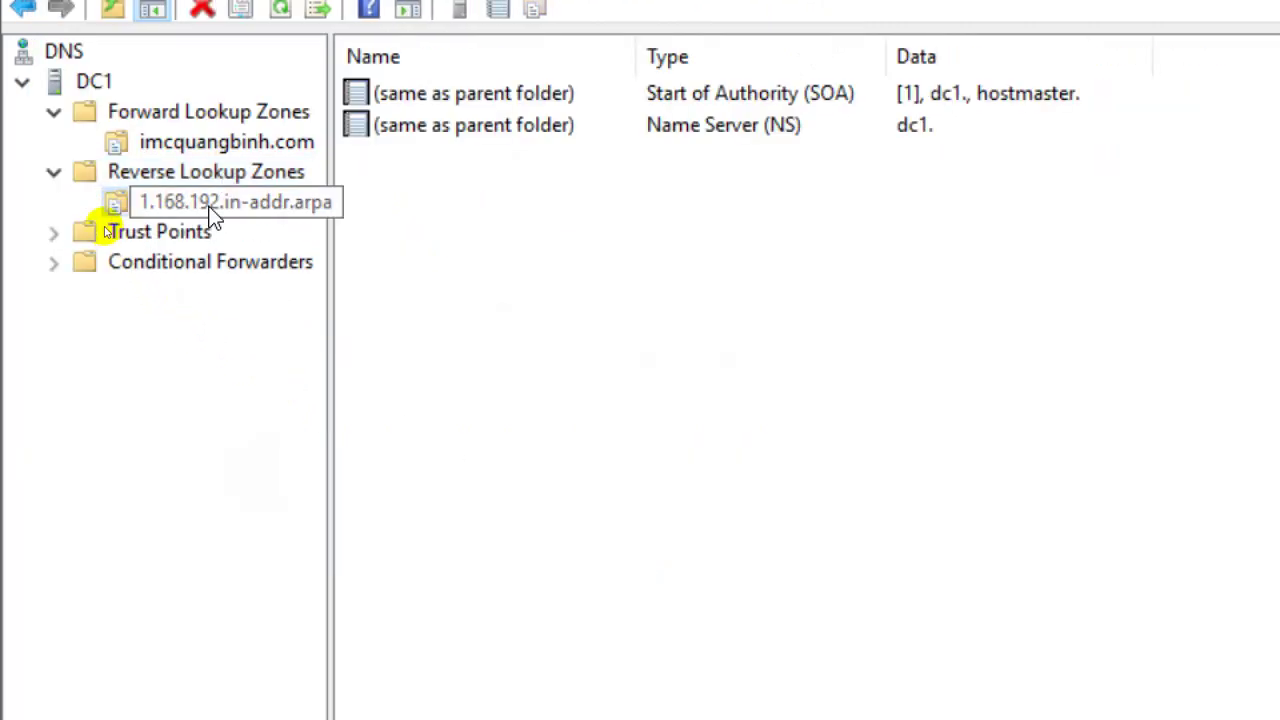
{"action": "right_click", "coordinate": [534, 163]}
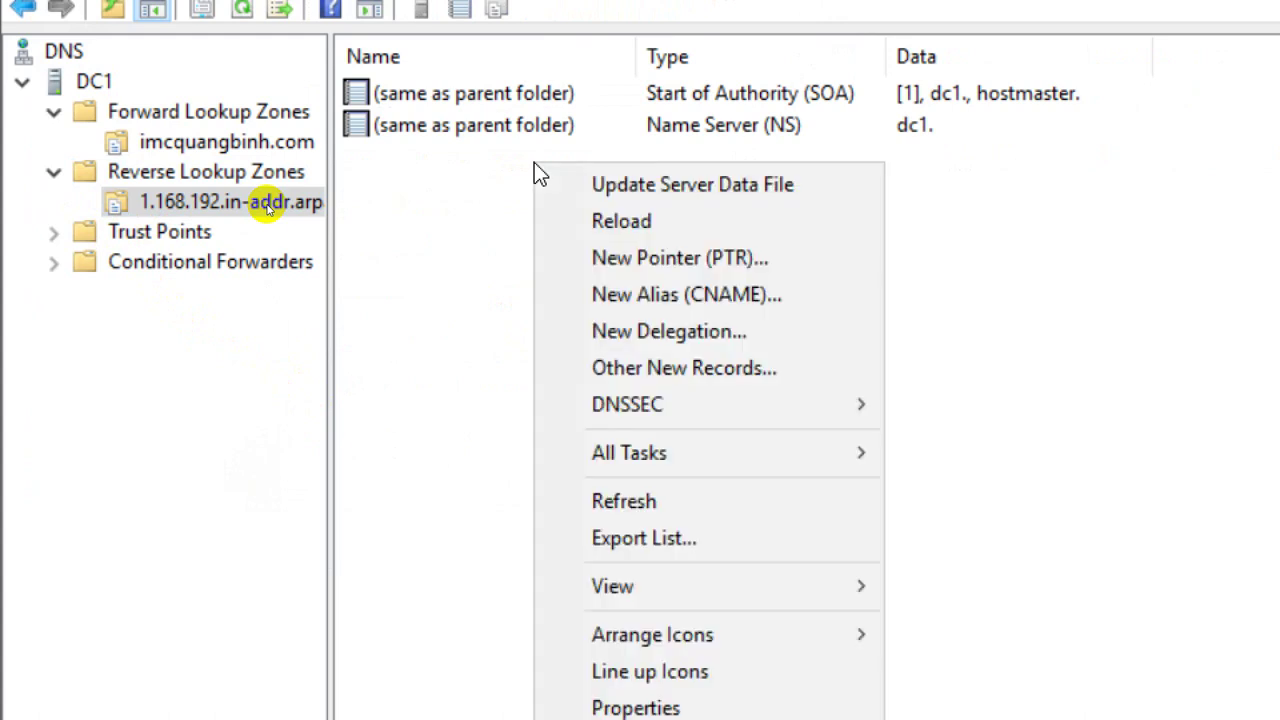
{"action": "left_click", "coordinate": [626, 257]}
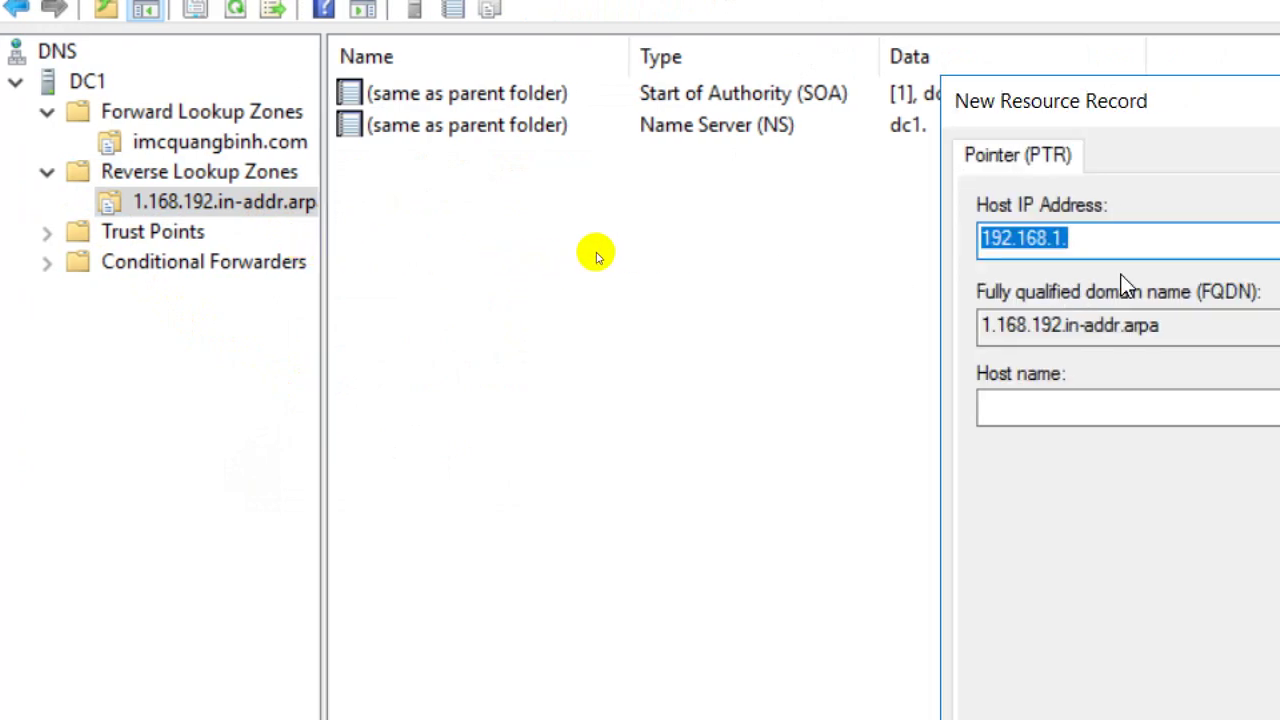
Create the pointer record for host IP 192.168.1.2, with server1 from the imcquangbinh.com forward zone on DC1 as its host name
{"action": "left_click", "coordinate": [1105, 249]}
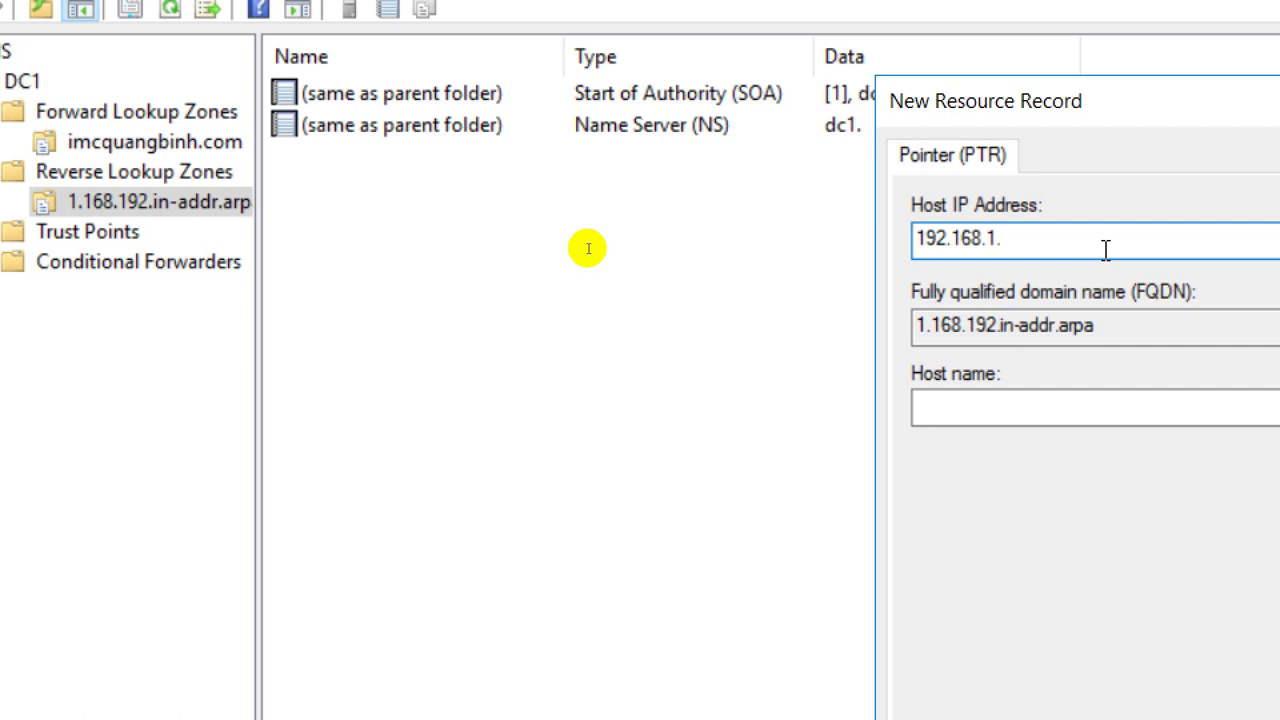
{"action": "type", "text": "2"}
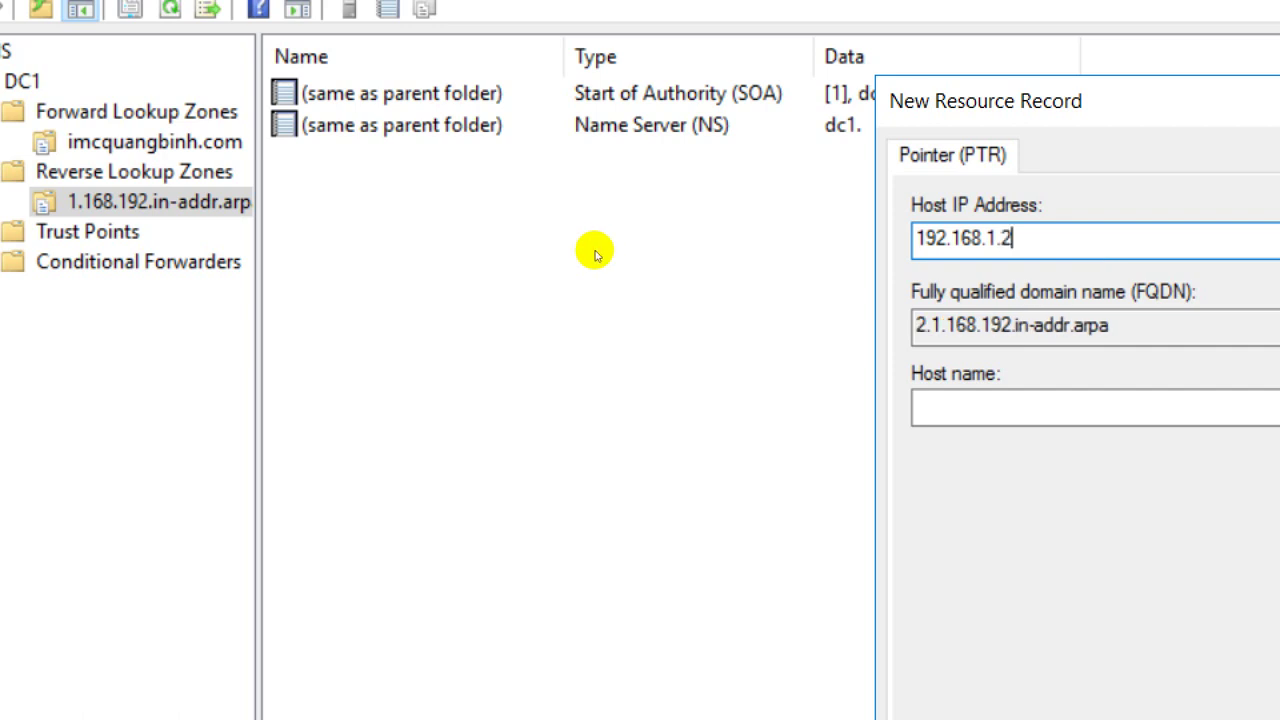
{"action": "left_click", "coordinate": [1053, 406]}
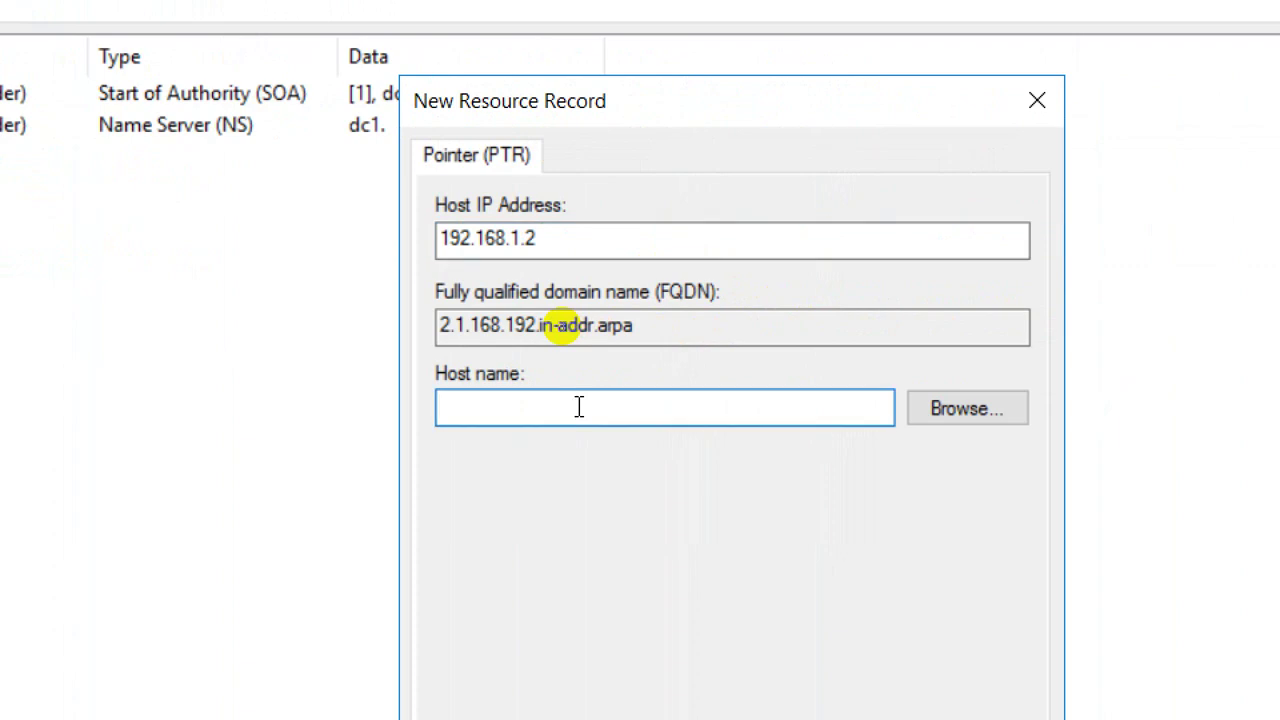
{"action": "left_click", "coordinate": [964, 412]}
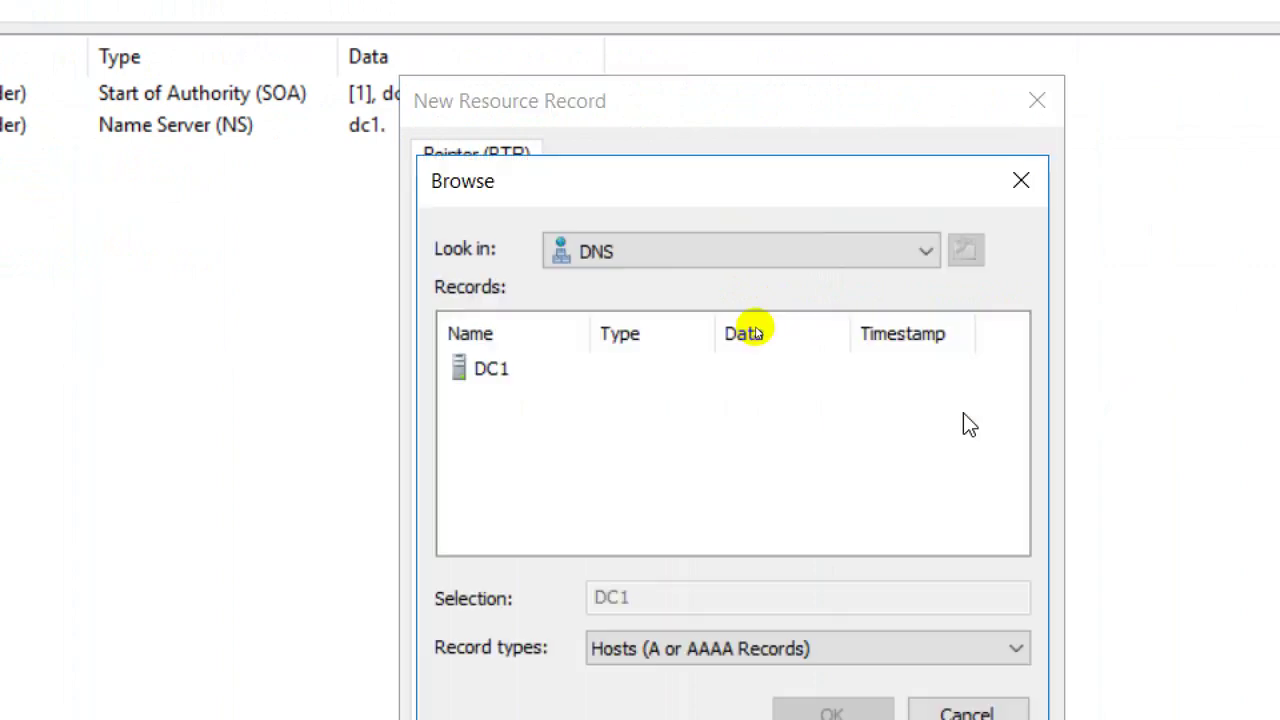
{"action": "double_click", "coordinate": [486, 377]}
{"action": "double_click", "coordinate": [486, 377]}
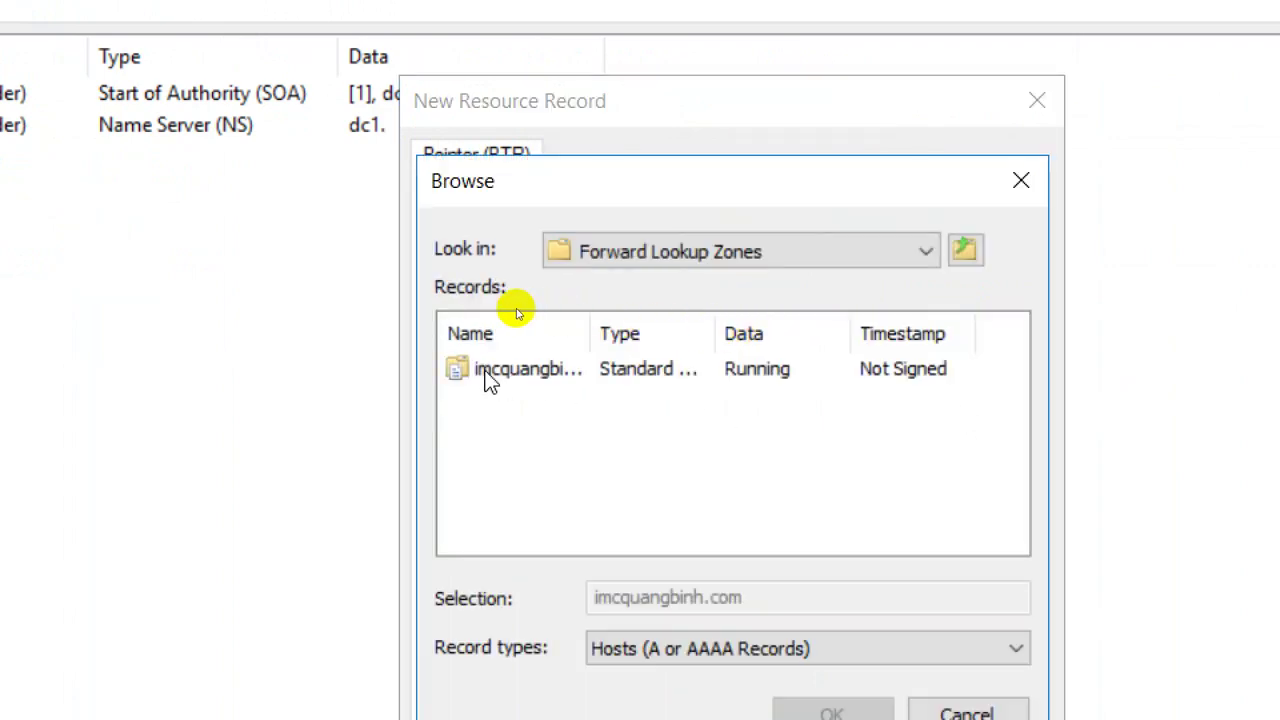
{"action": "double_click", "coordinate": [488, 378]}
{"action": "left_click", "coordinate": [488, 378]}
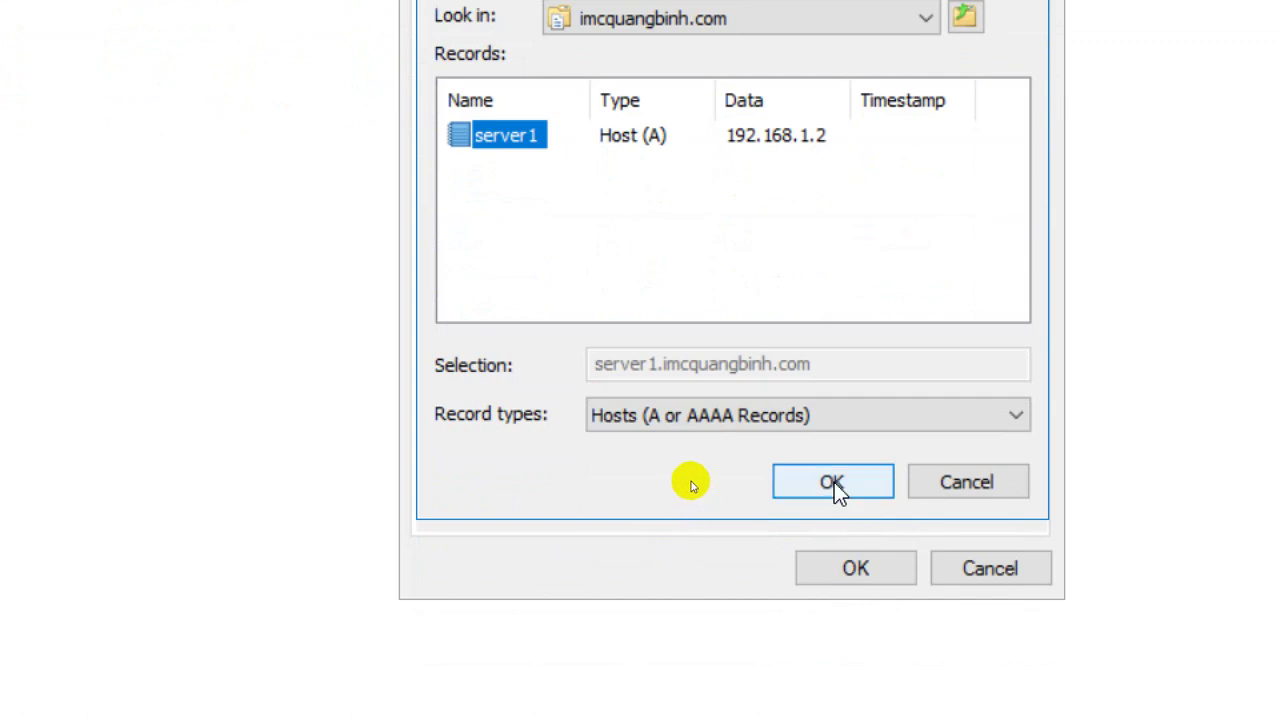
{"action": "left_click", "coordinate": [832, 712]}
{"action": "left_click", "coordinate": [853, 580]}
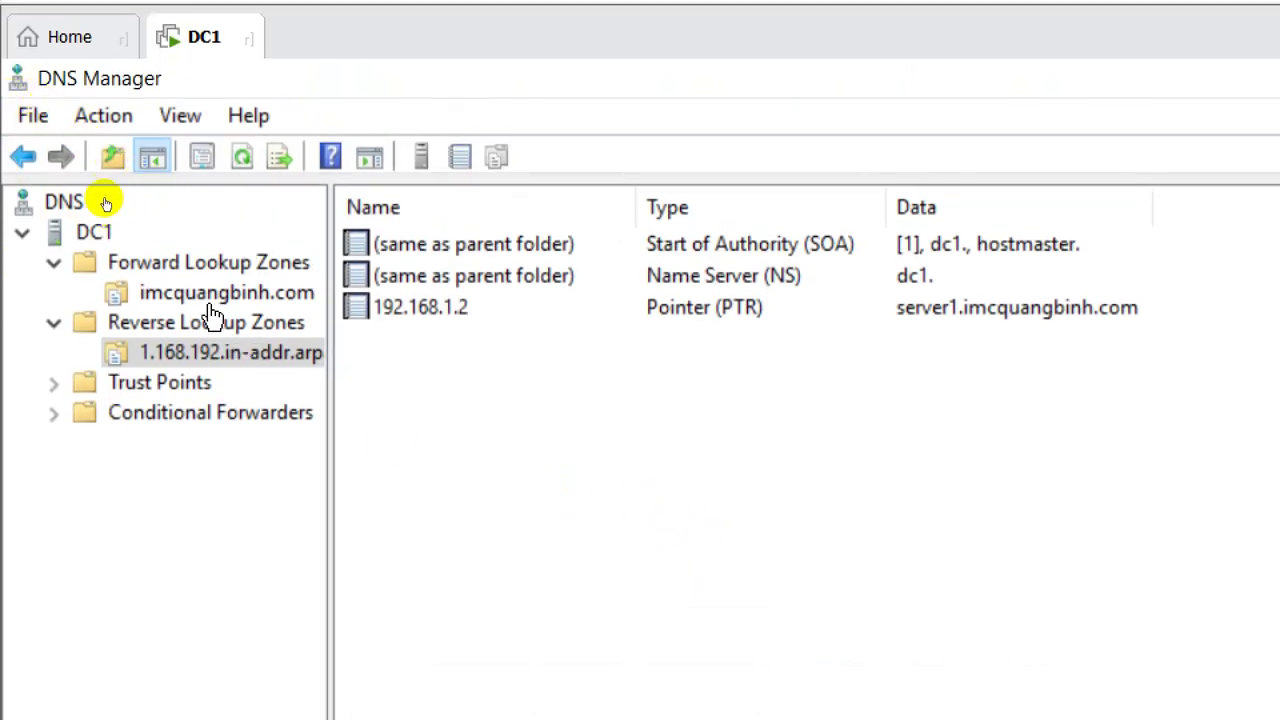
Compare the server1 host record in imcquangbinh.com with the pointer record in the reverse lookup zone
{"action": "left_click", "coordinate": [274, 294]}
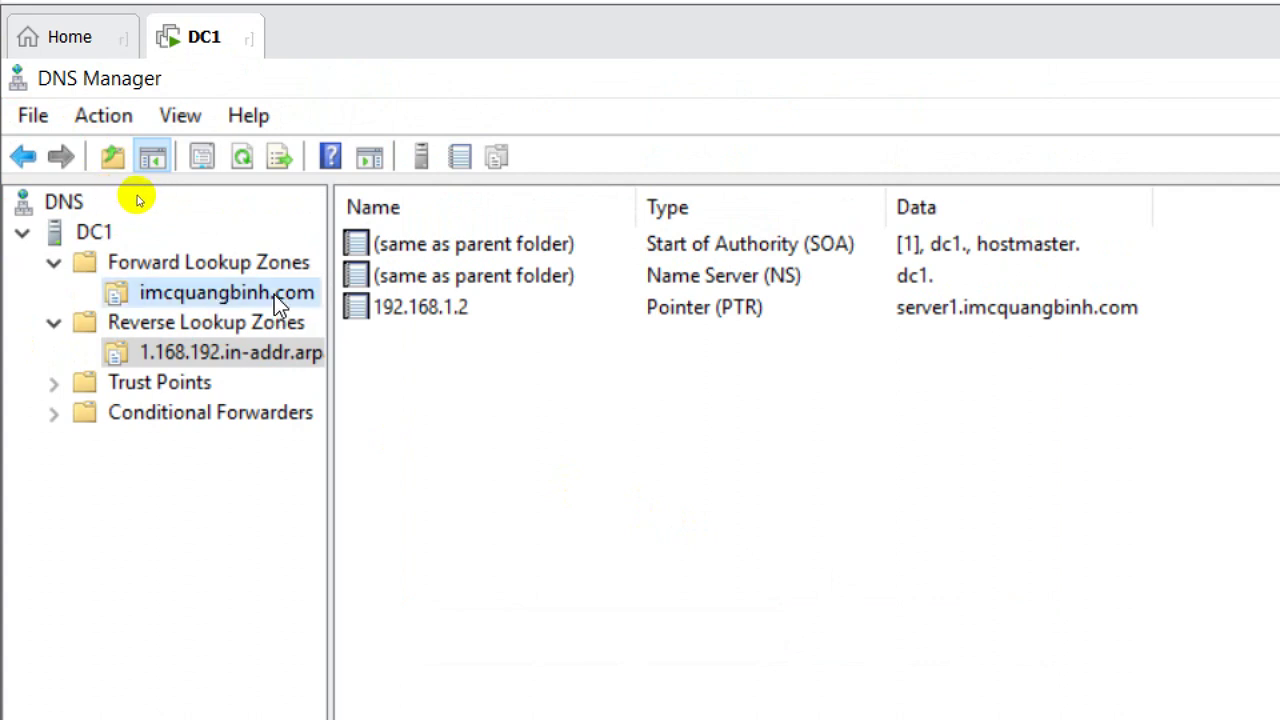
{"action": "left_click", "coordinate": [422, 310]}
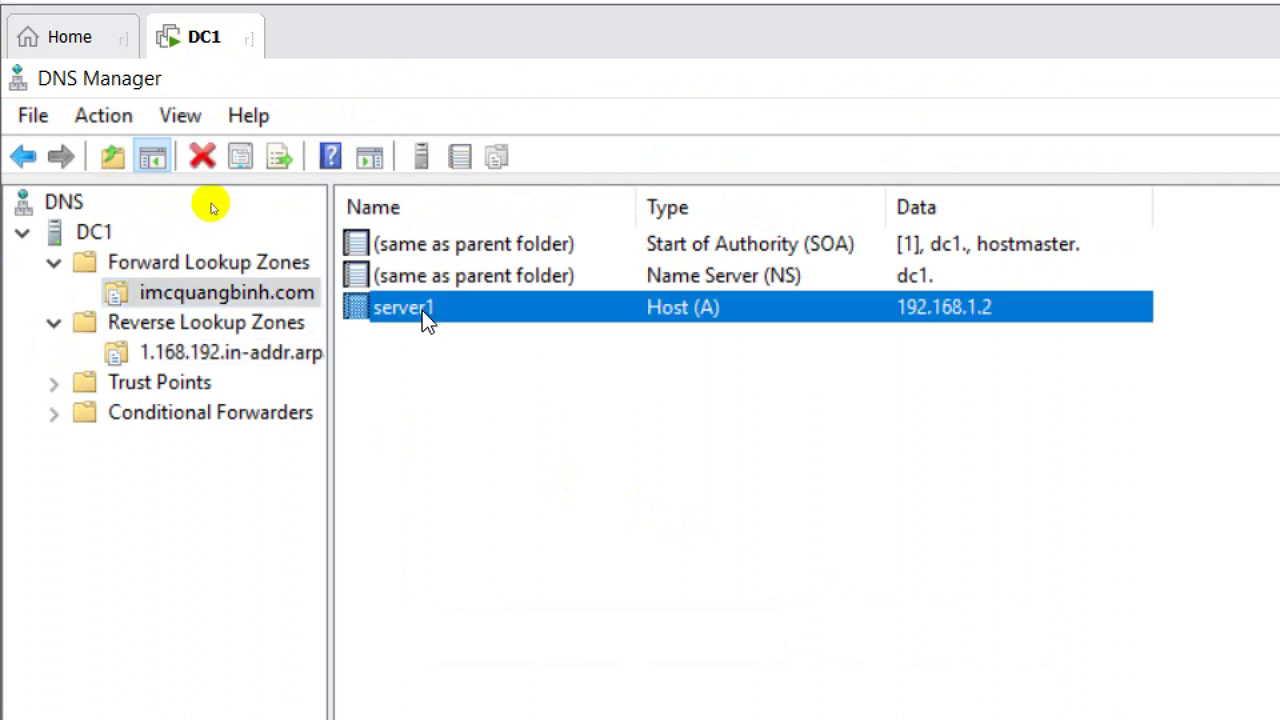
{"action": "left_click", "coordinate": [175, 359]}
{"action": "left_click", "coordinate": [699, 305]}
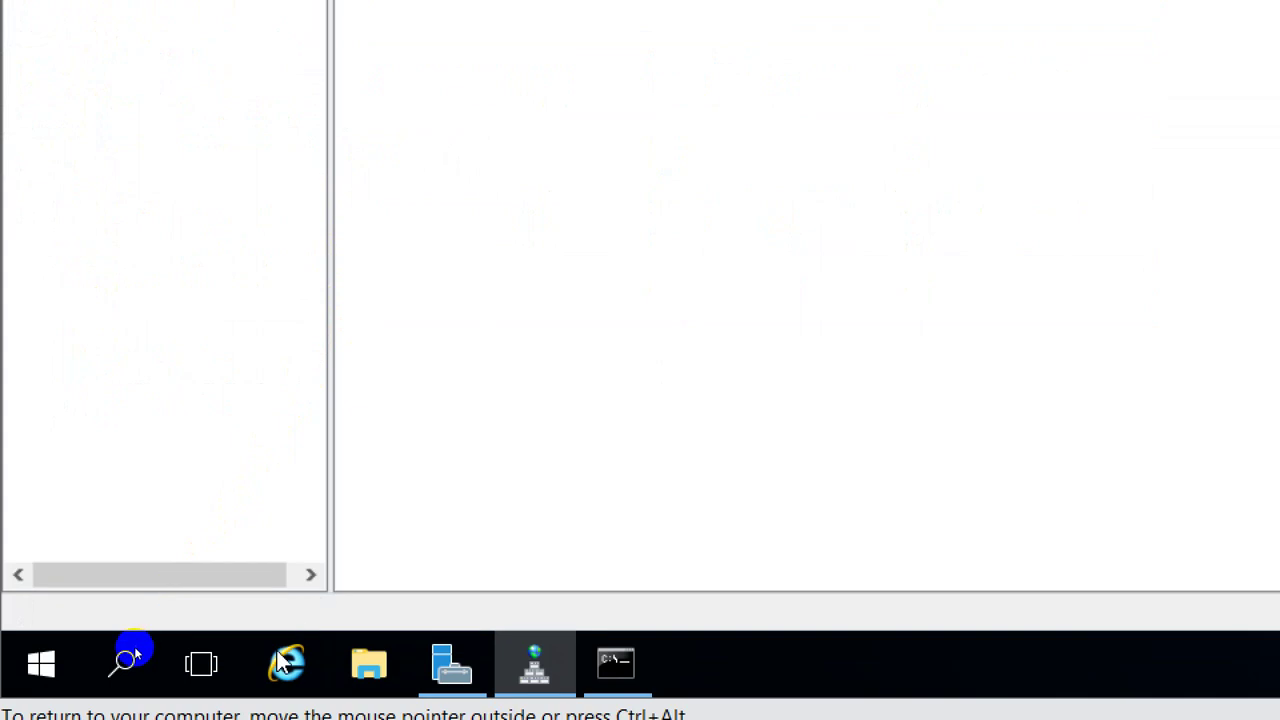
Switch to the Command Prompt, exit the running nslookup session, and run nslookup again to check the default DNS server
{"action": "left_click", "coordinate": [620, 672]}
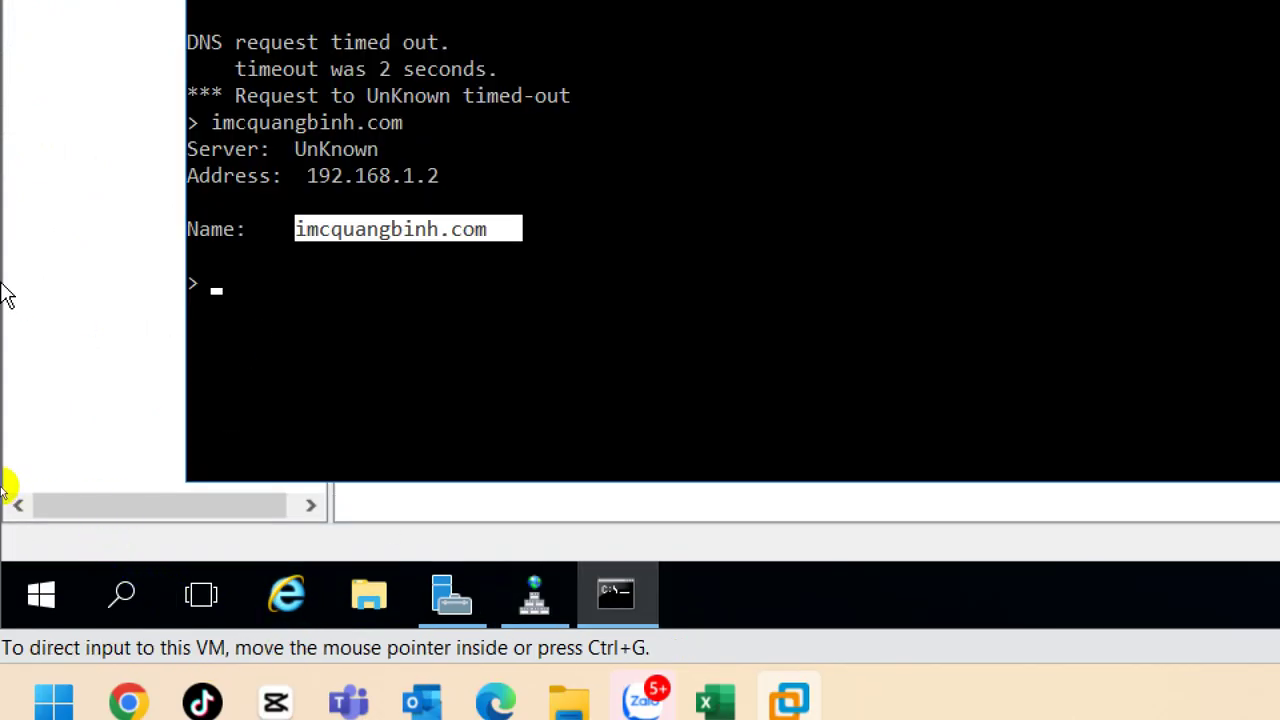
{"action": "left_click", "coordinate": [259, 333]}
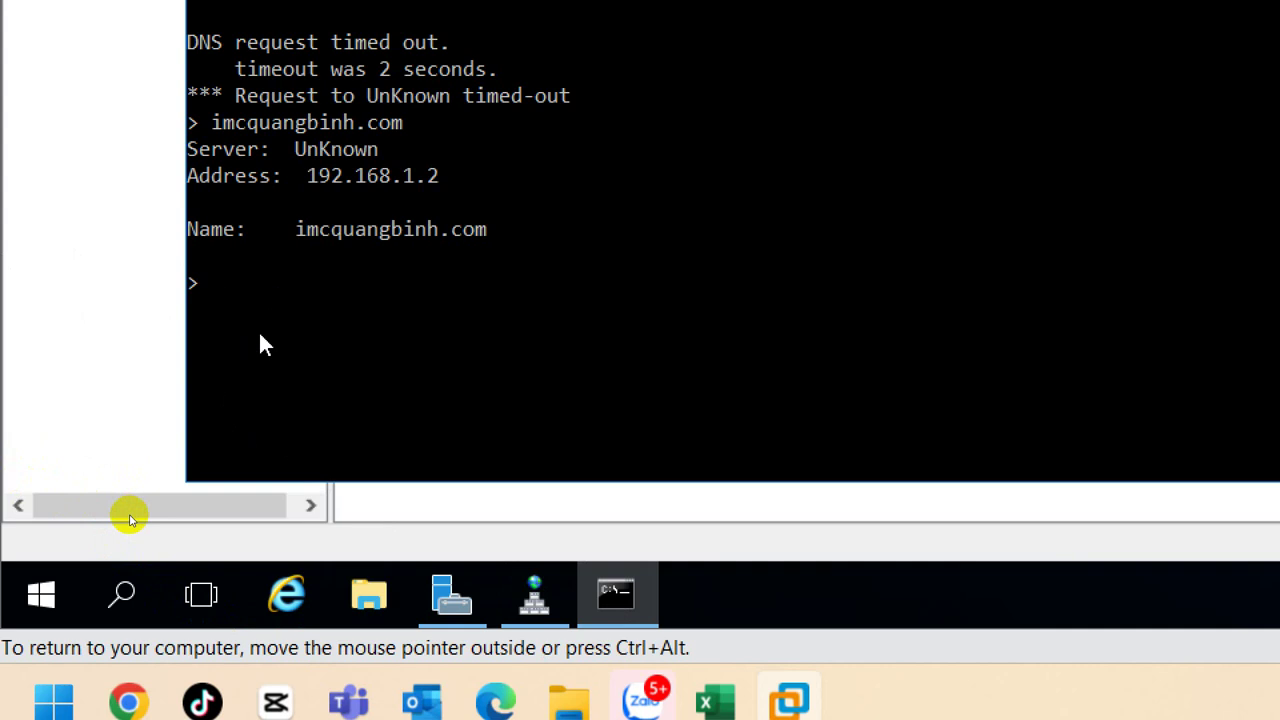
{"action": "left_click_drag", "start_coordinate": [259, 335], "coordinate": [286, 258]}
{"action": "left_click", "coordinate": [285, 259]}
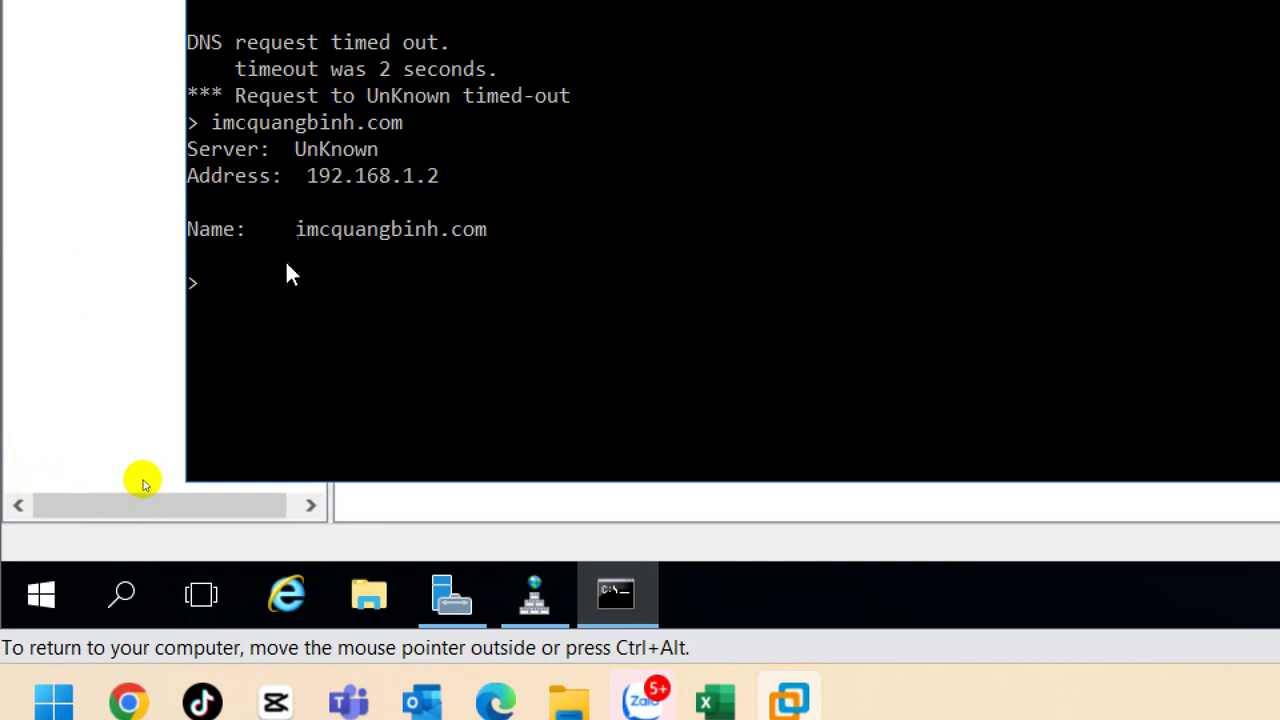
{"action": "left_click", "coordinate": [286, 269]}
{"action": "key", "text": "ctrl+alt"}
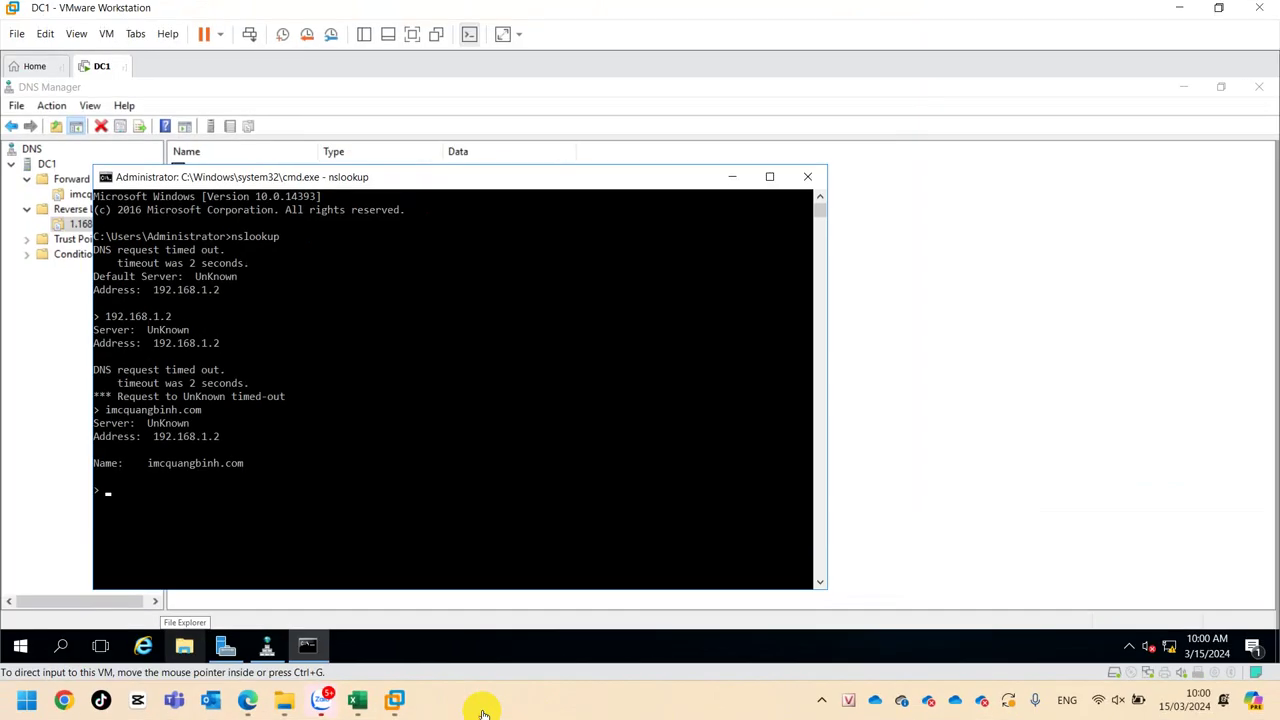
{"action": "left_click", "coordinate": [172, 514]}
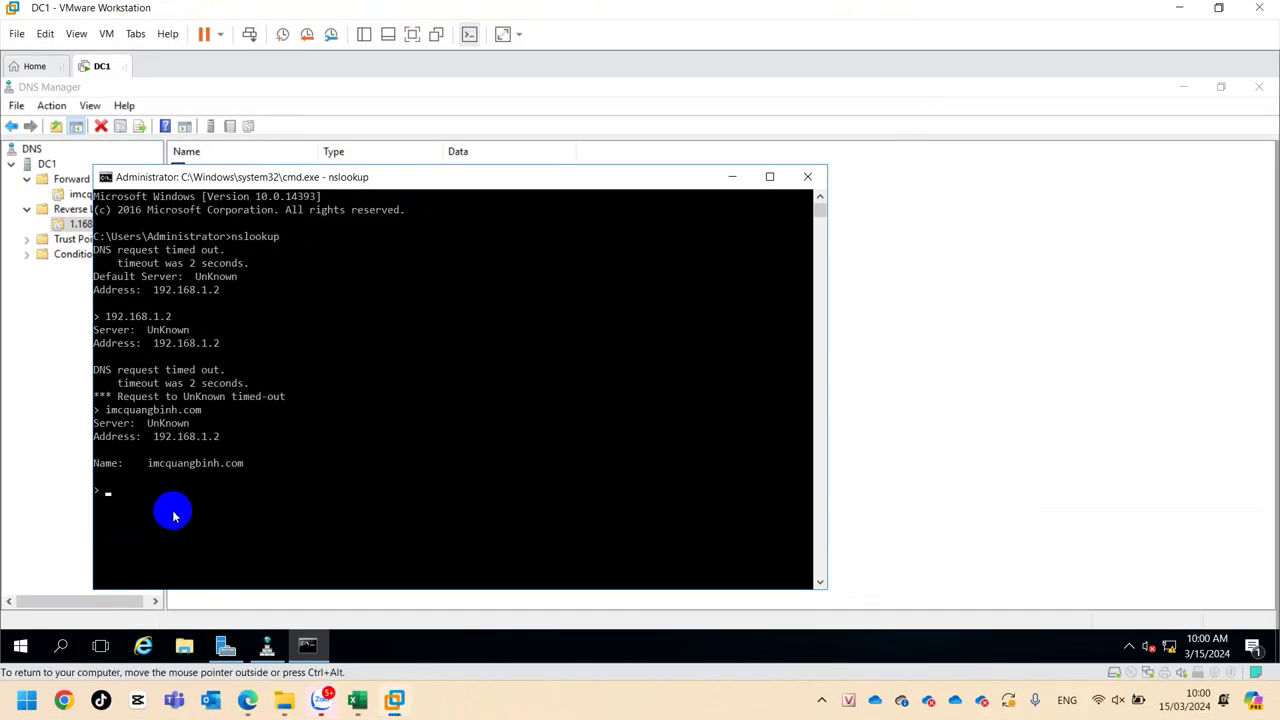
{"action": "key", "text": "ctrl+c"}
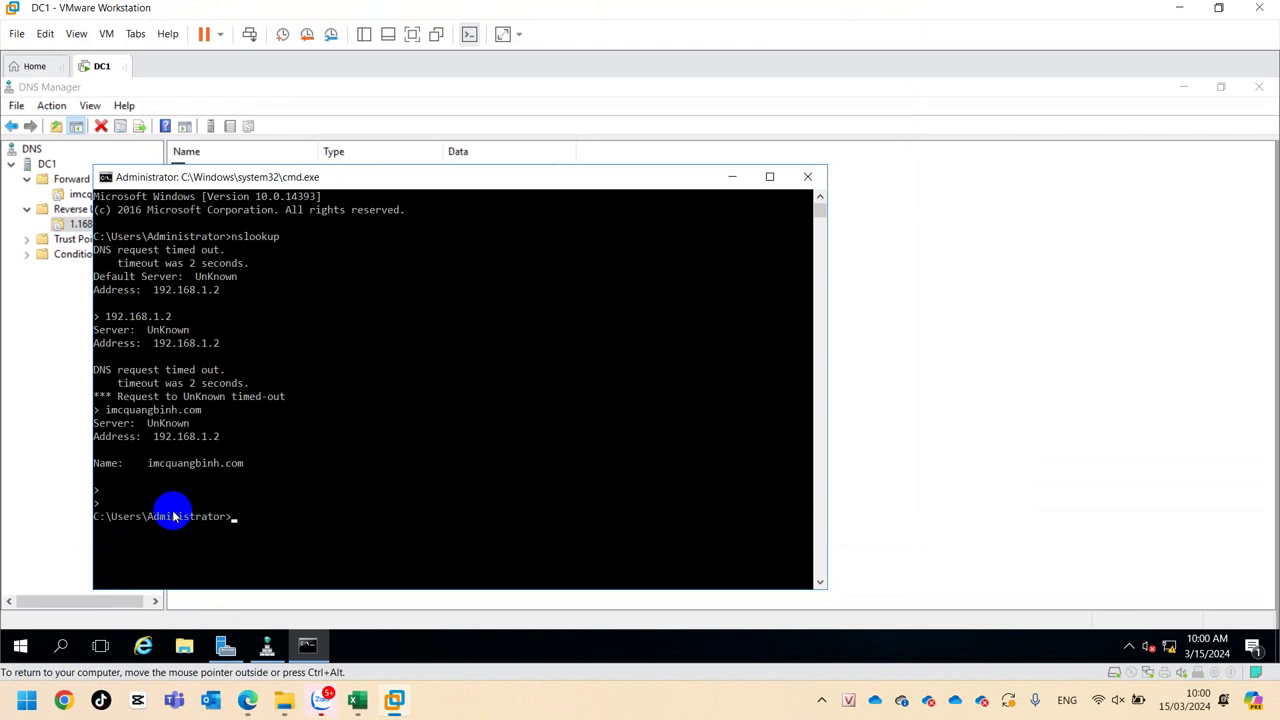
{"action": "key", "text": "Up"}
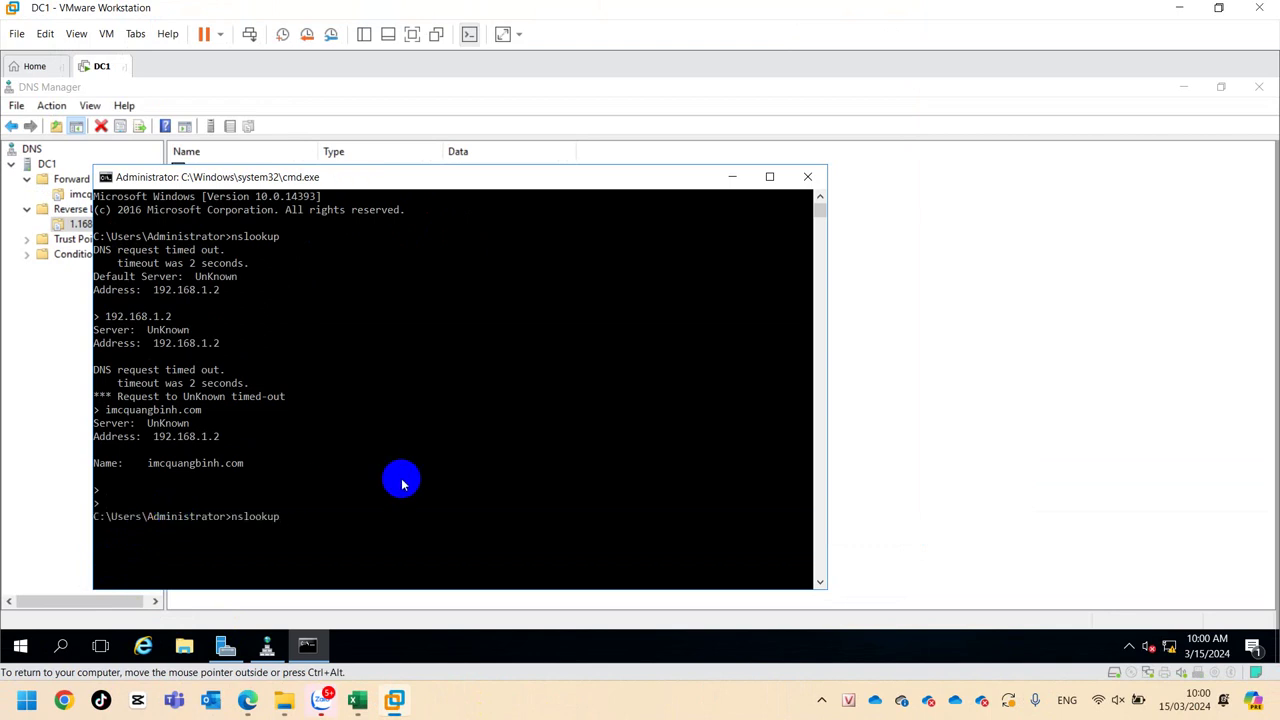
{"action": "key", "text": "Return"}
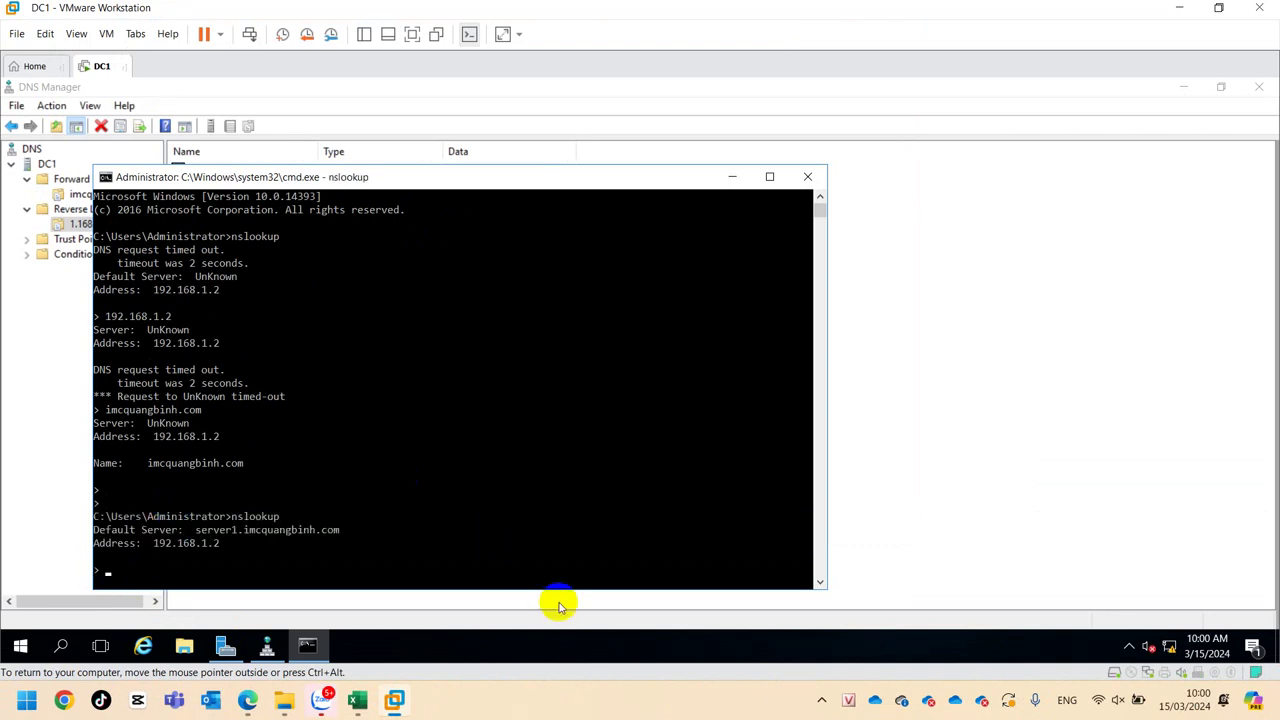
Exit the nslookup session and test reverse resolution with nslookup 192.168.1.2
{"action": "left_click", "coordinate": [455, 576]}
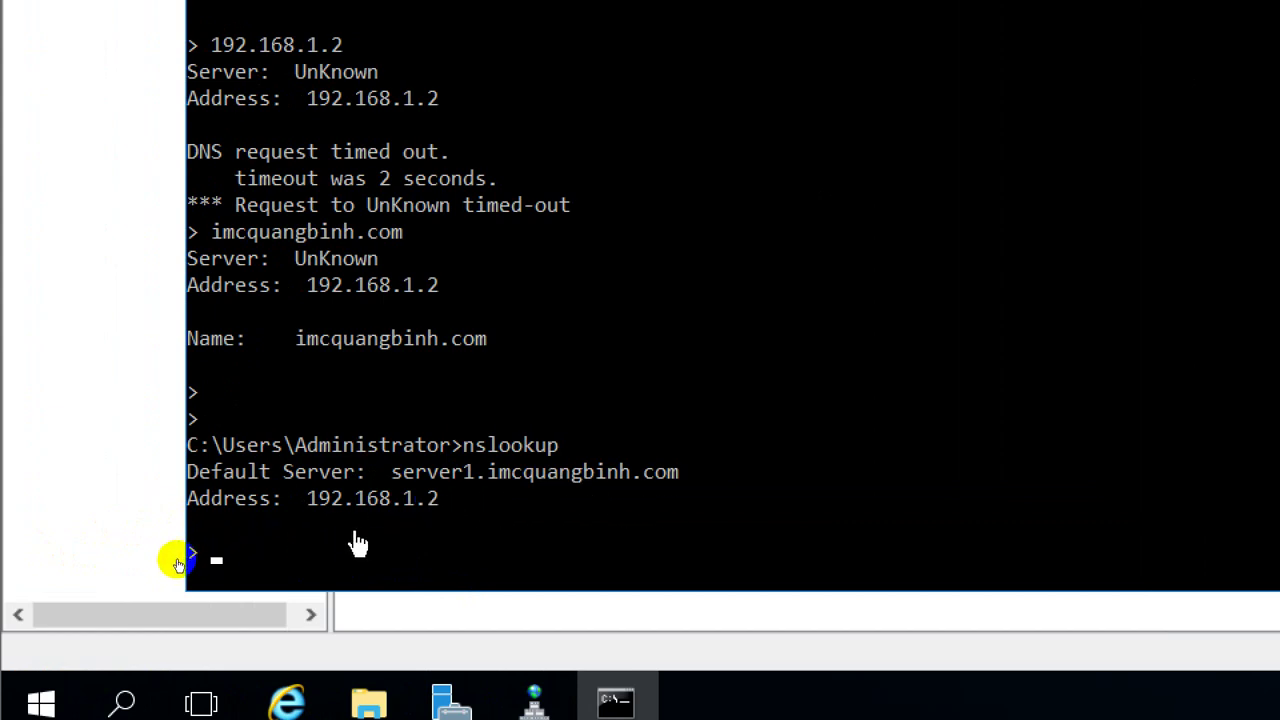
{"action": "key", "text": "ctrl+c"}
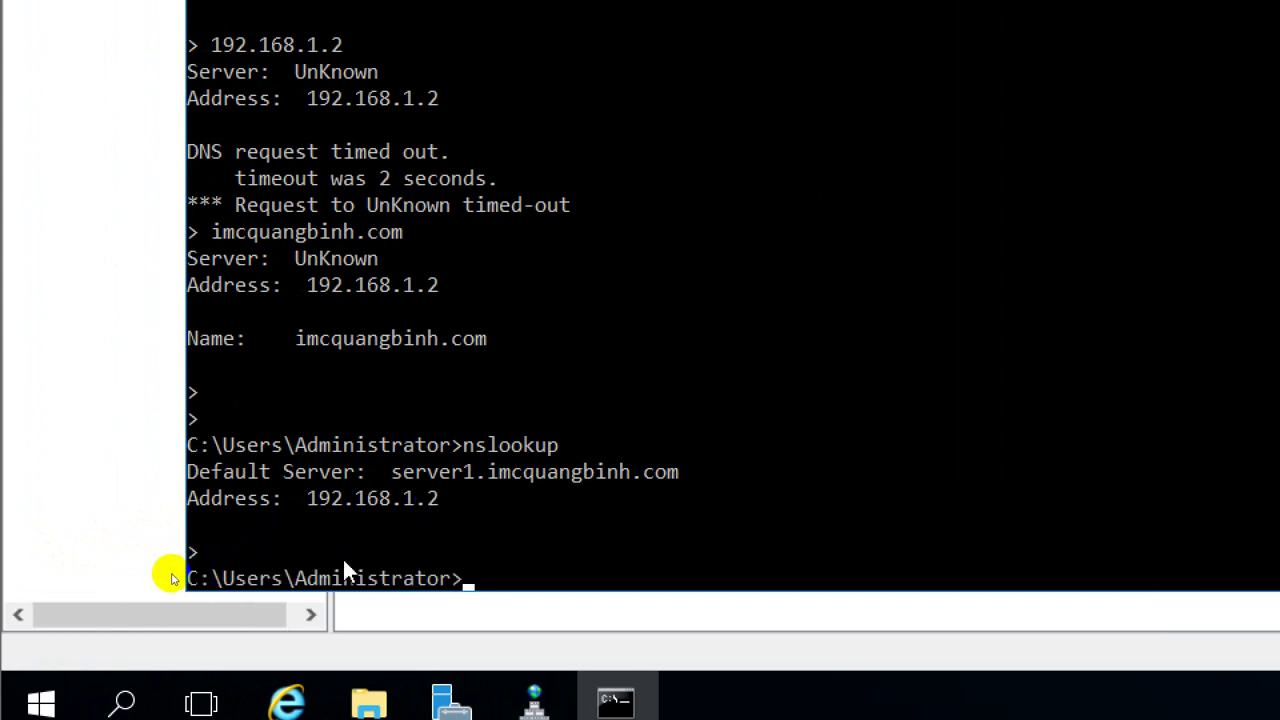
{"action": "key", "text": "Up"}
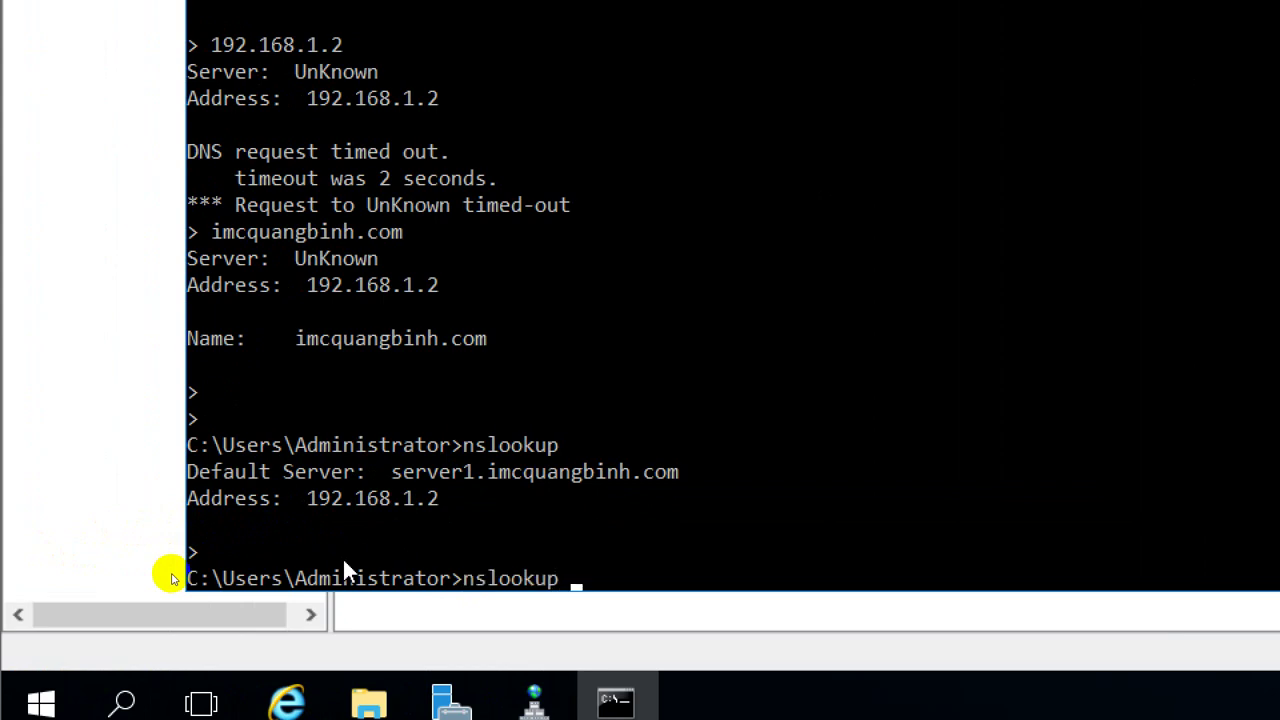
{"action": "type", "text": "192.168."}
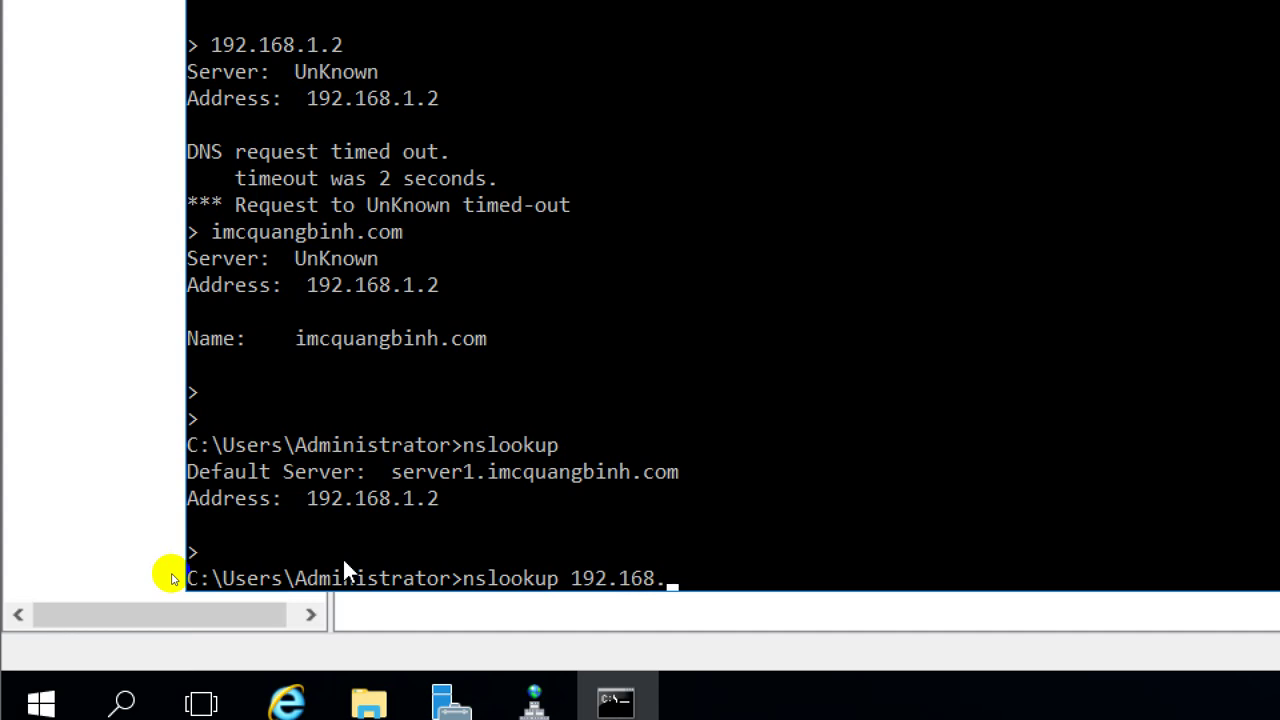
{"action": "type", "text": "1.2"}
{"action": "key", "text": "Return"}
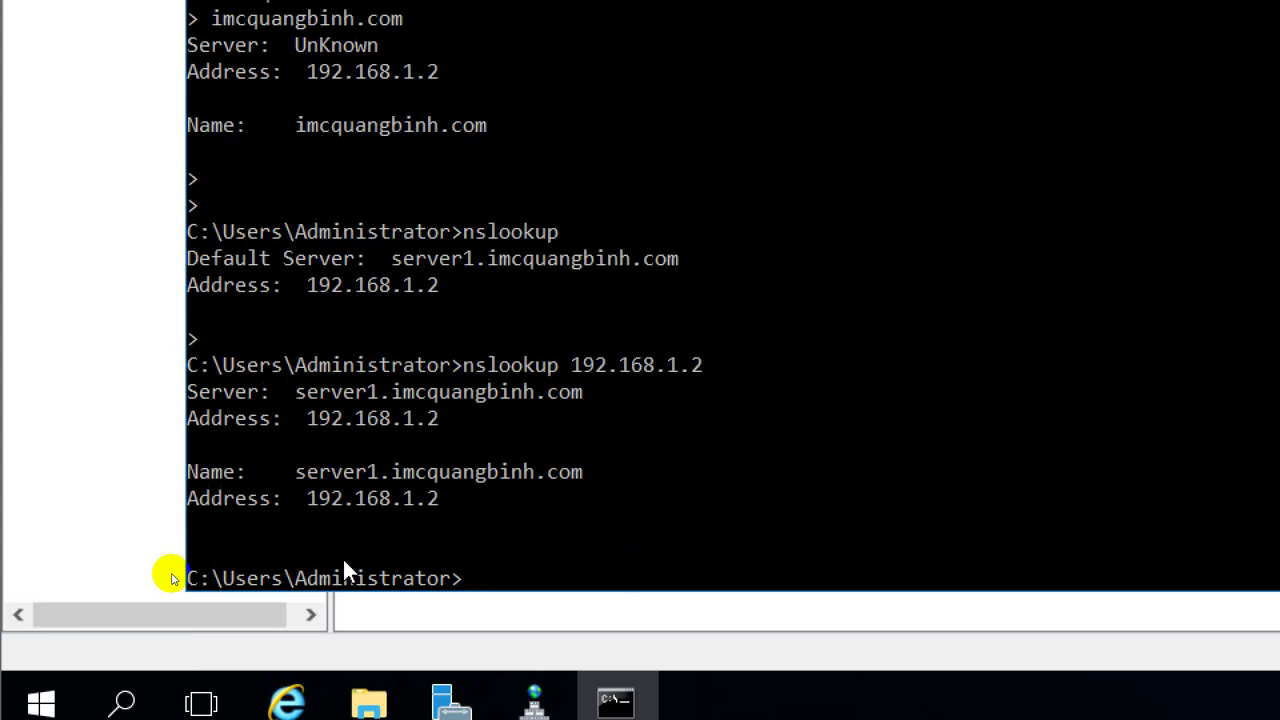
Test forward resolution of the domain with nslookup imcquangbinh.com
{"action": "key", "text": "Up"}
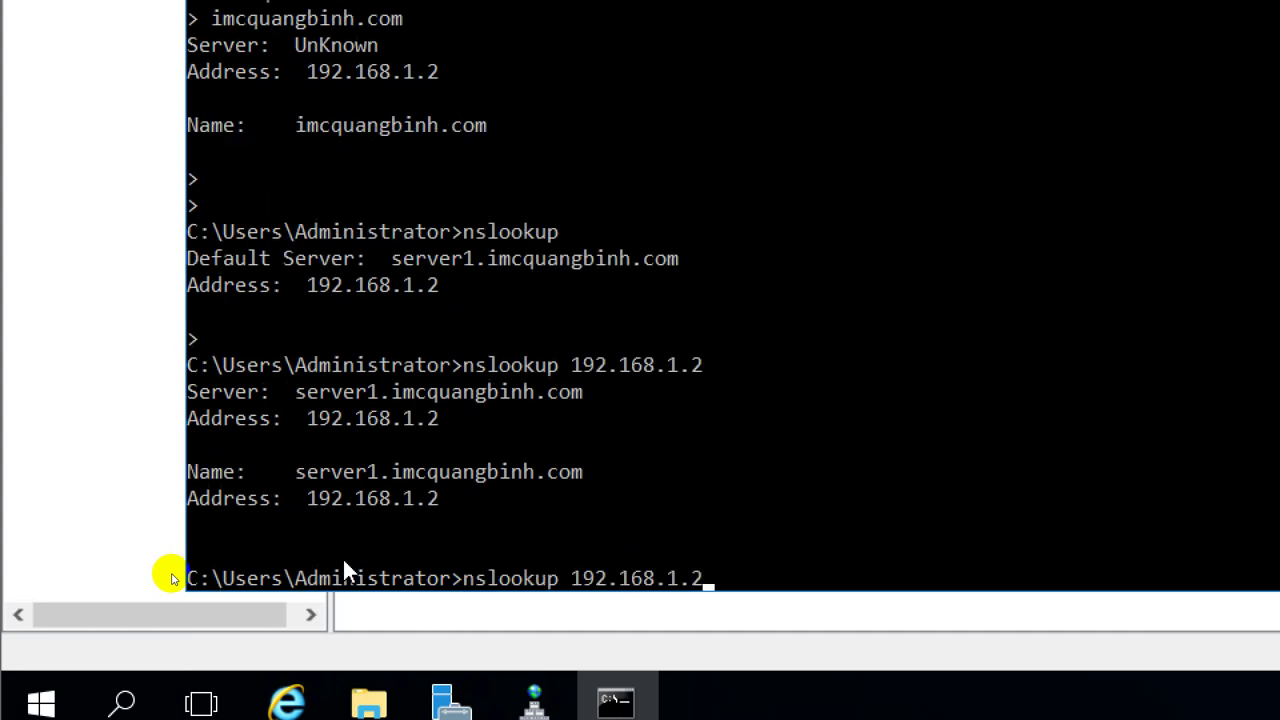
{"action": "key", "text": "BackSpace"}
{"action": "key", "text": "BackSpace"}
{"action": "key", "text": "BackSpace"}
{"action": "key", "text": "BackSpace"}
{"action": "key", "text": "BackSpace"}
{"action": "key", "text": "BackSpace"}
{"action": "key", "text": "BackSpace"}
{"action": "key", "text": "BackSpace"}
{"action": "key", "text": "BackSpace"}
{"action": "key", "text": "BackSpace"}
{"action": "key", "text": "BackSpace"}
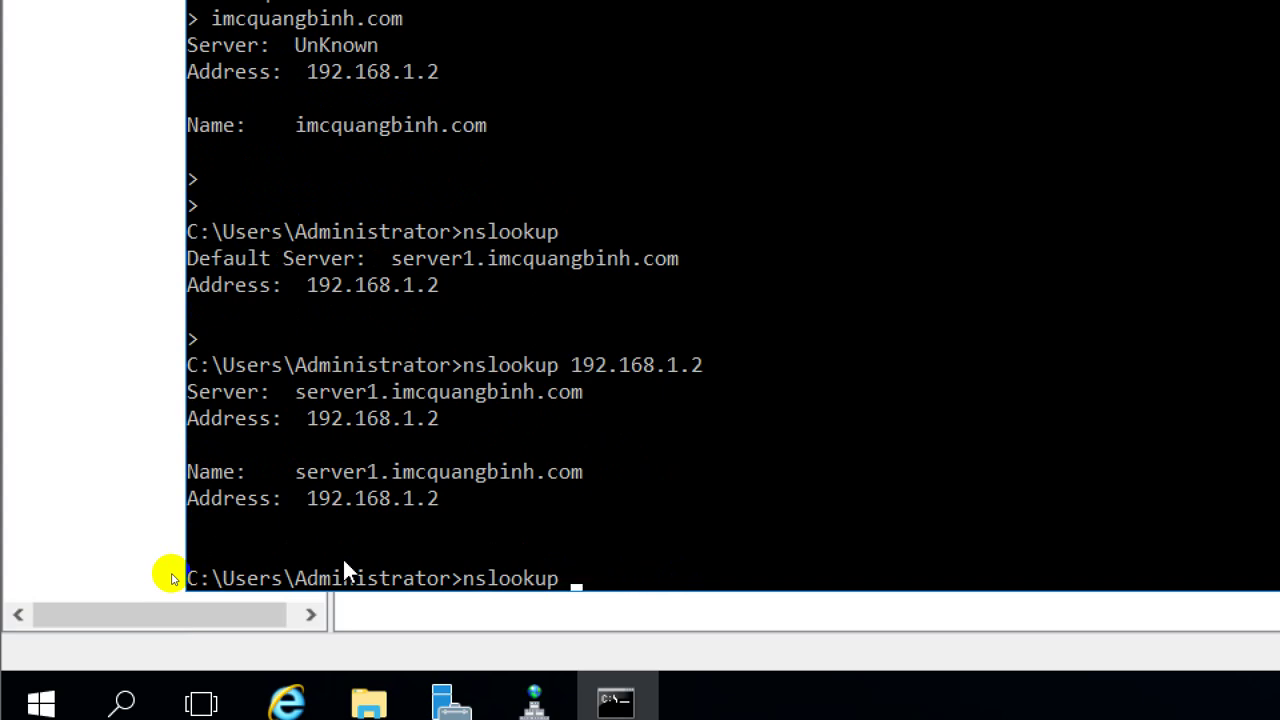
{"action": "type", "text": "imcquangbinh.com"}
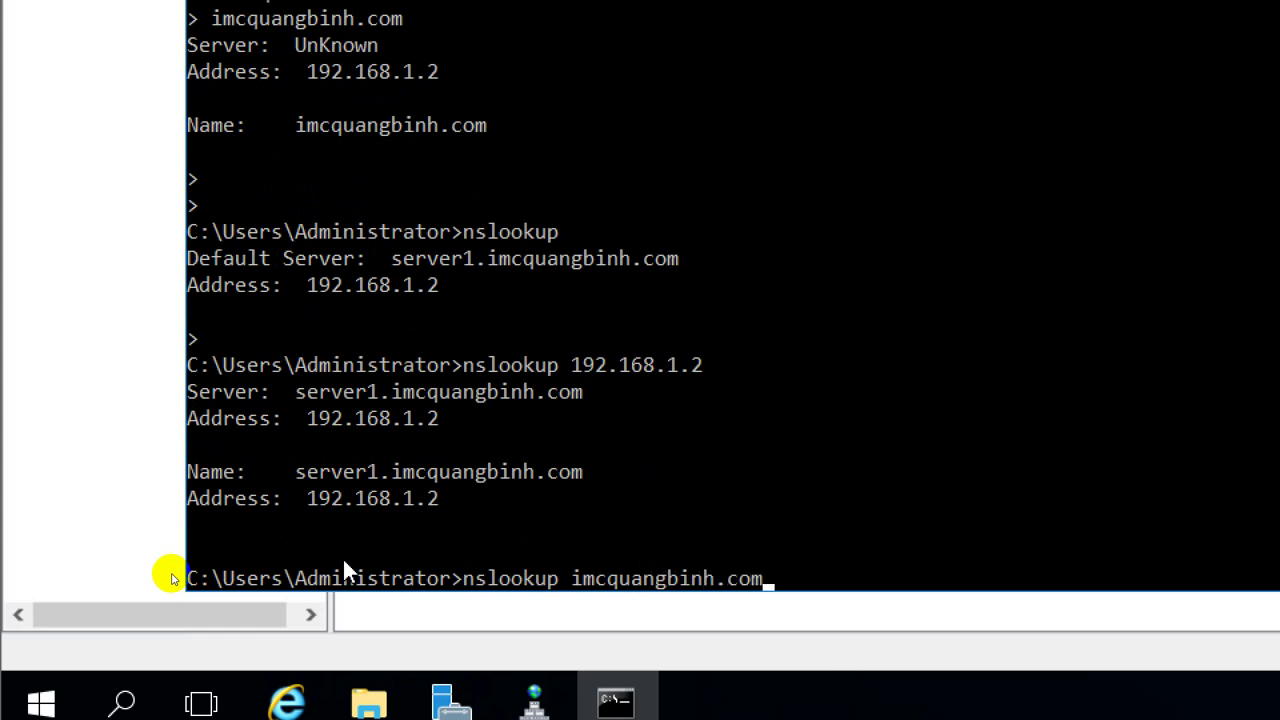
{"action": "key", "text": "Return"}
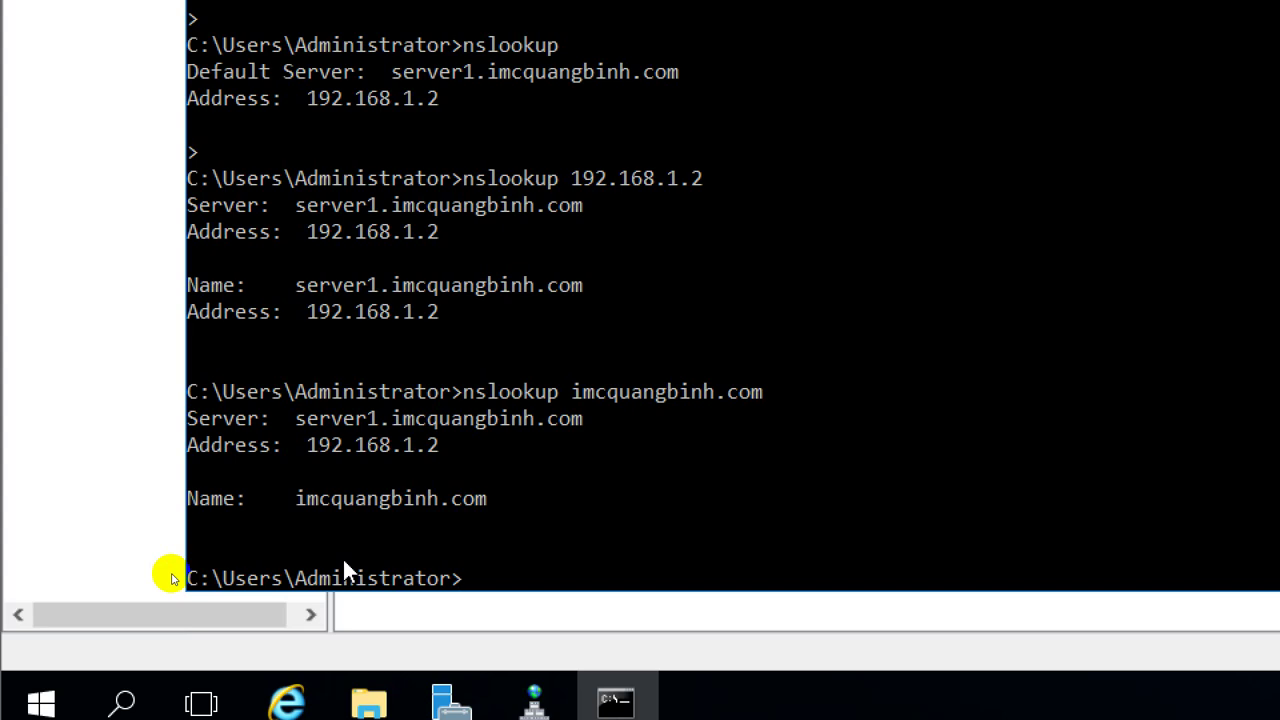
{"action": "key", "text": "Return"}
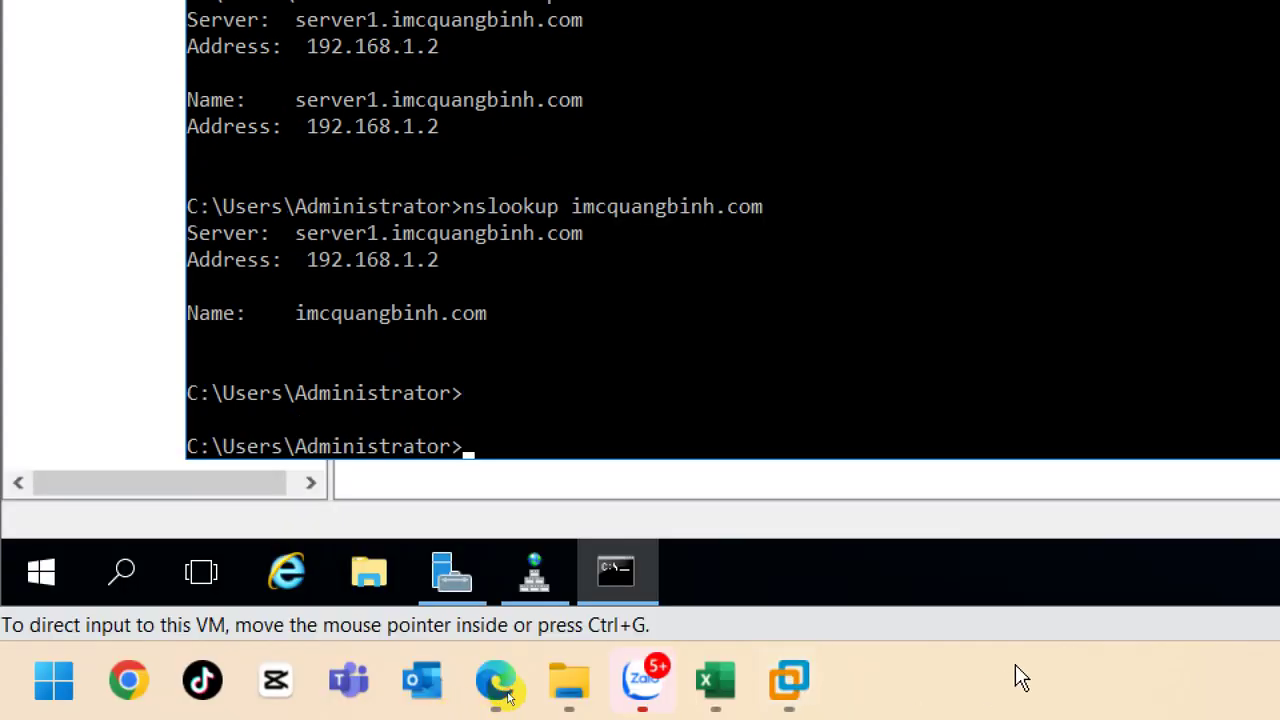